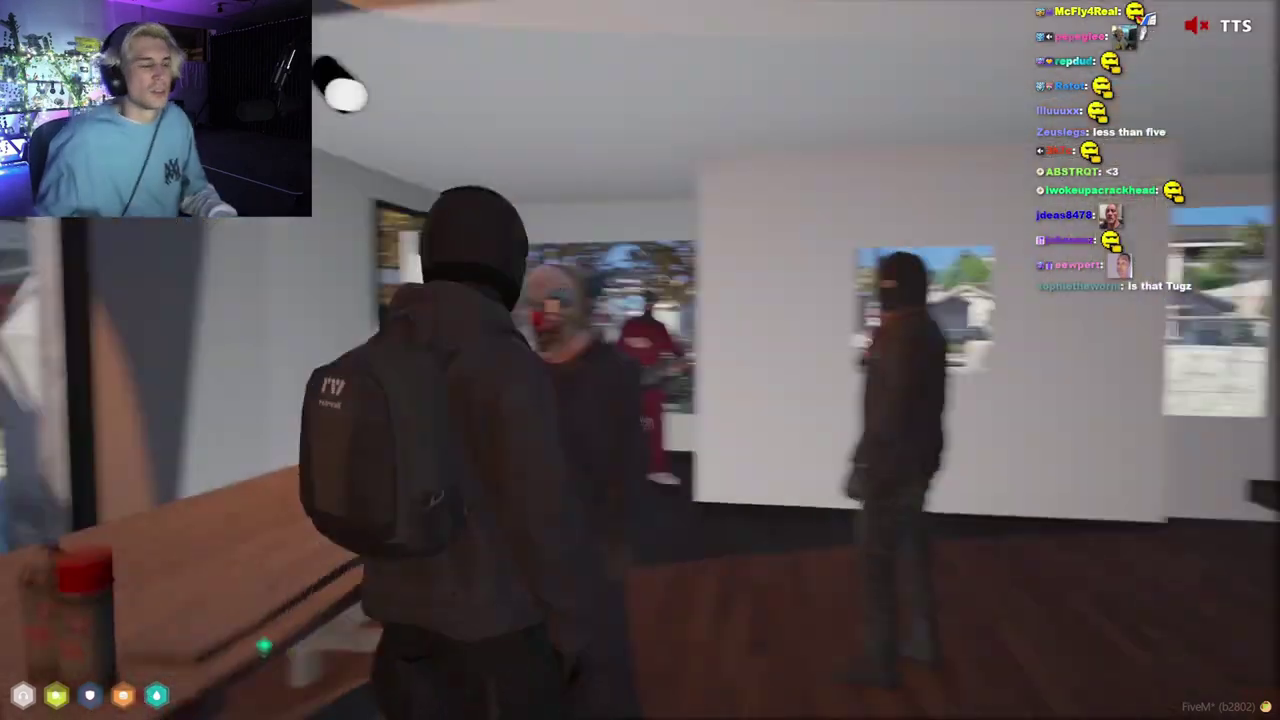
Use the desk computer, launch Sniff, see its no-WiFi refusal, and leave the PC
{"action": "left_click_drag", "start_coordinate": [640, 360], "coordinate": [300, 360]}
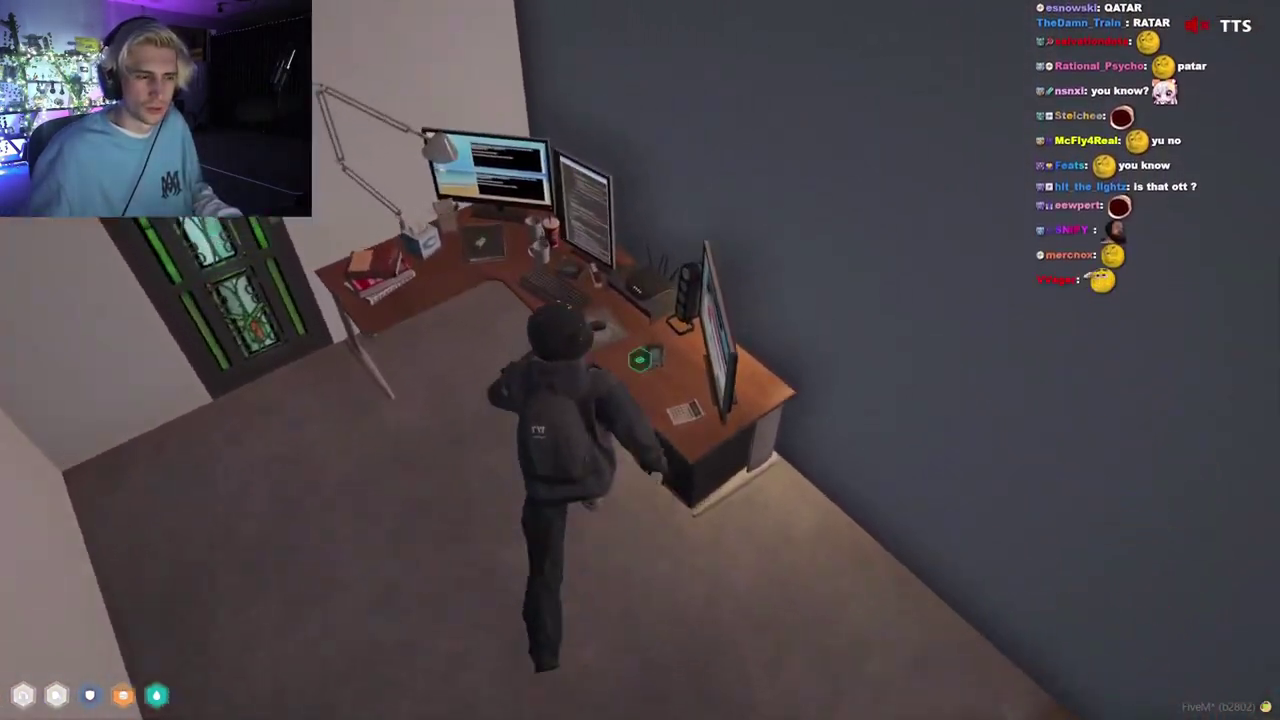
{"action": "key", "text": "e"}
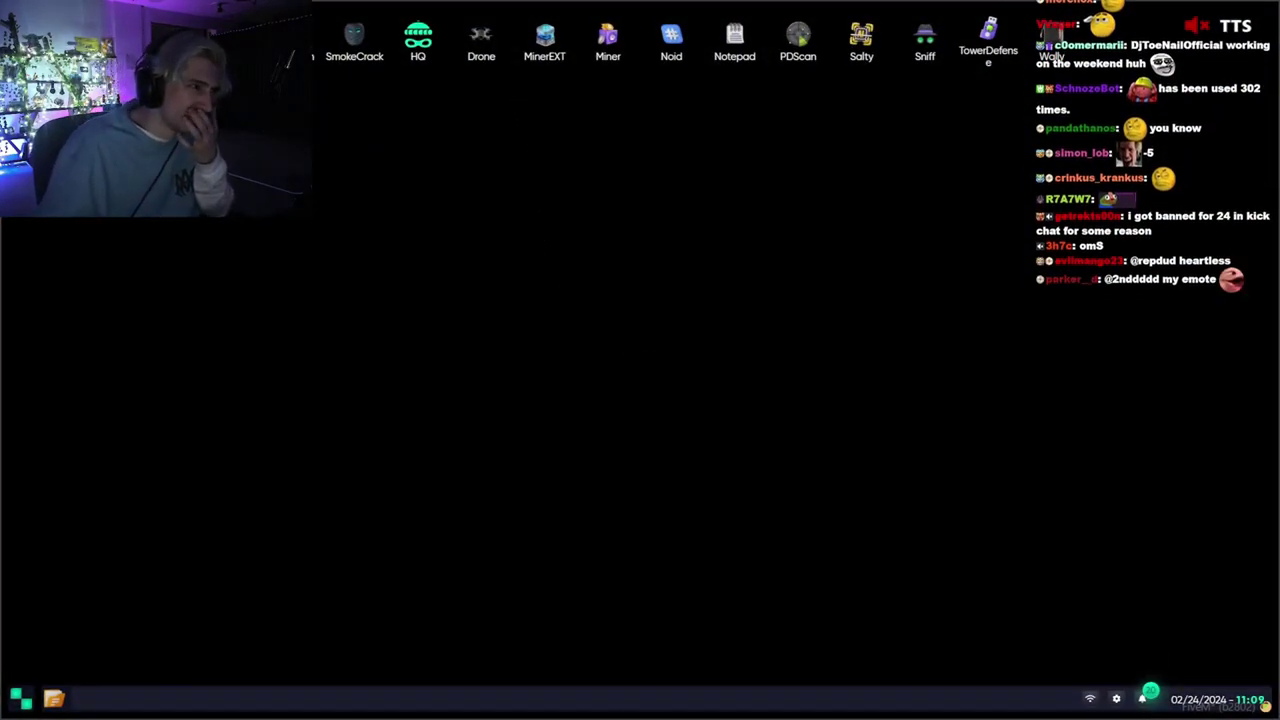
{"action": "left_click", "coordinate": [925, 40]}
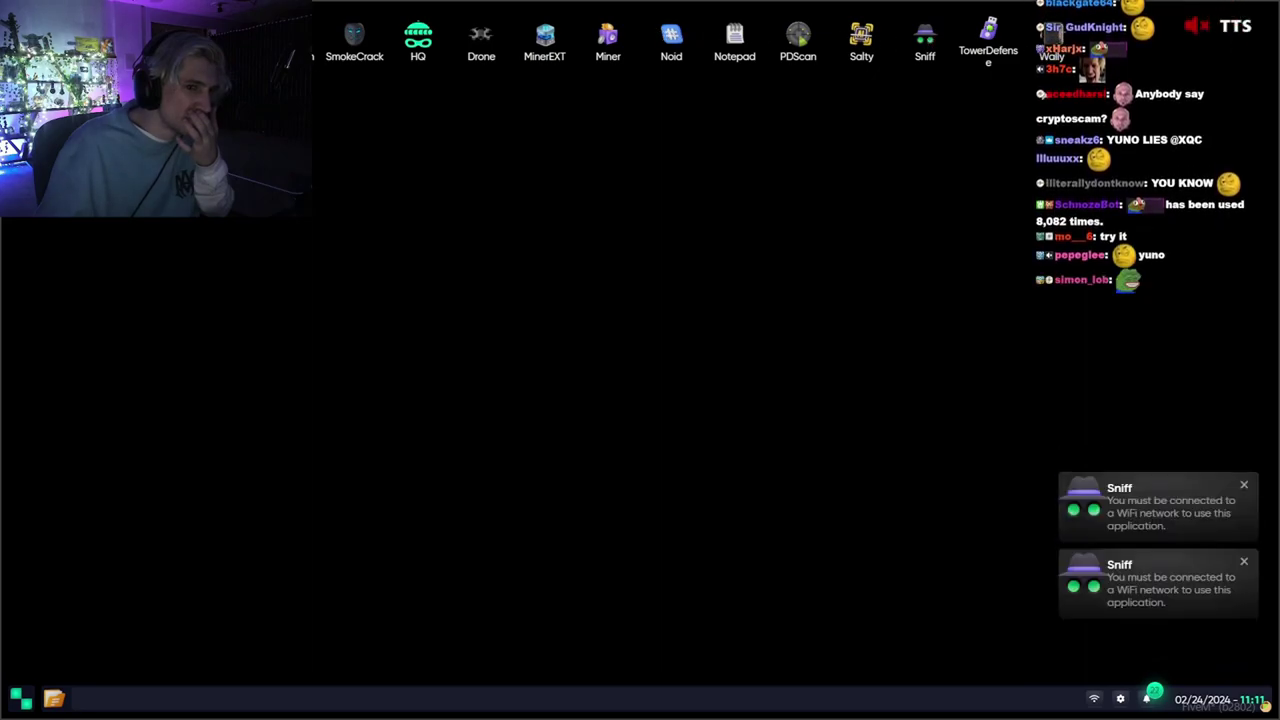
{"action": "key", "text": "Escape"}
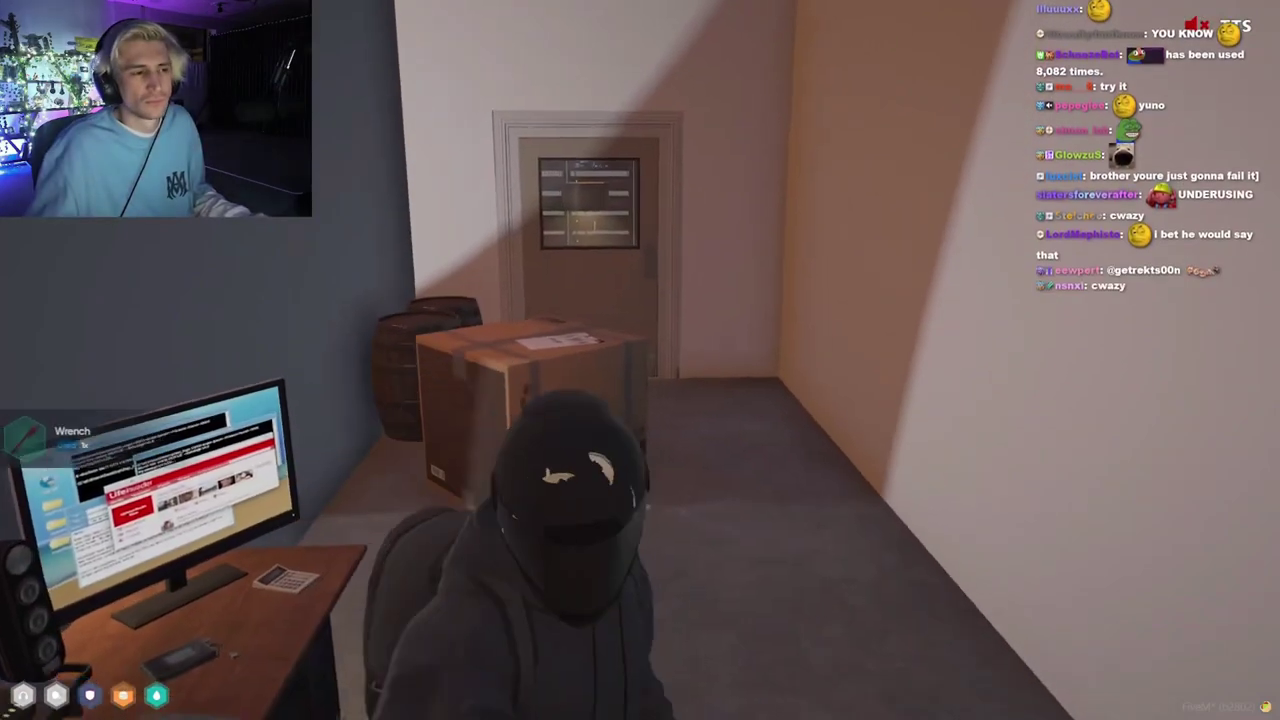
Walk around the room between the door, the boxes and the desk
{"action": "key", "text": "w"}
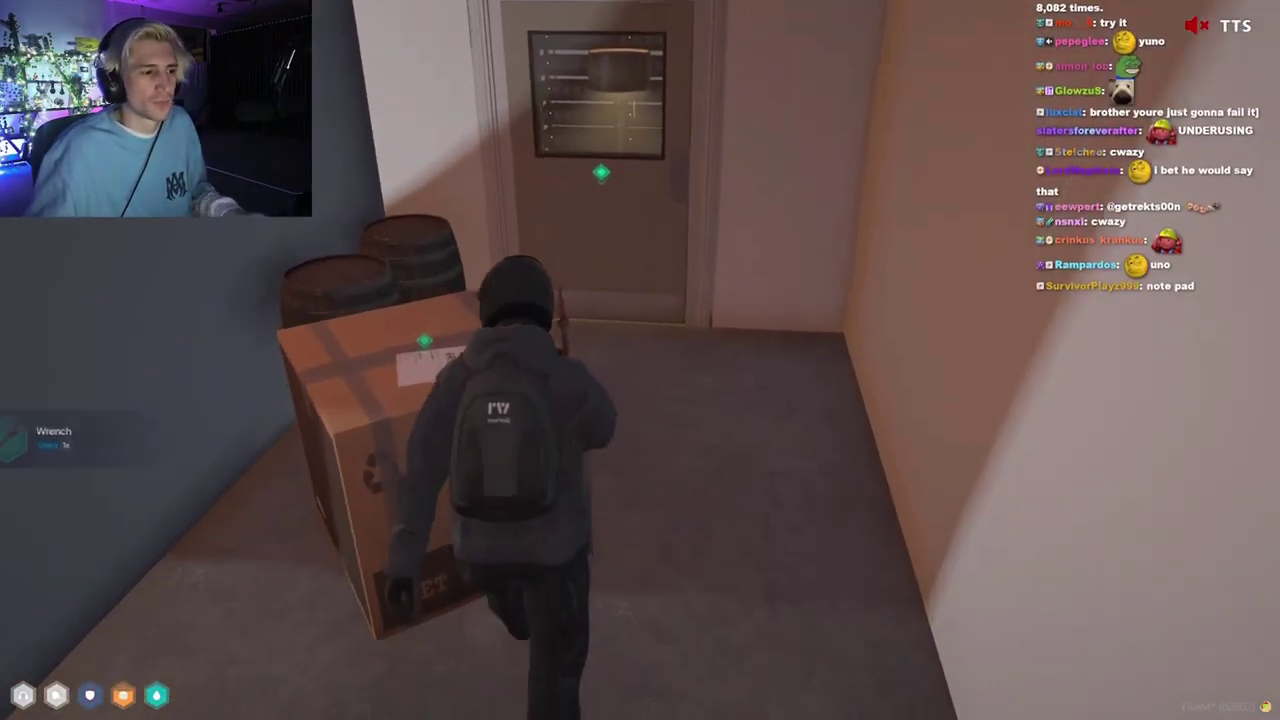
{"action": "key", "text": "s"}
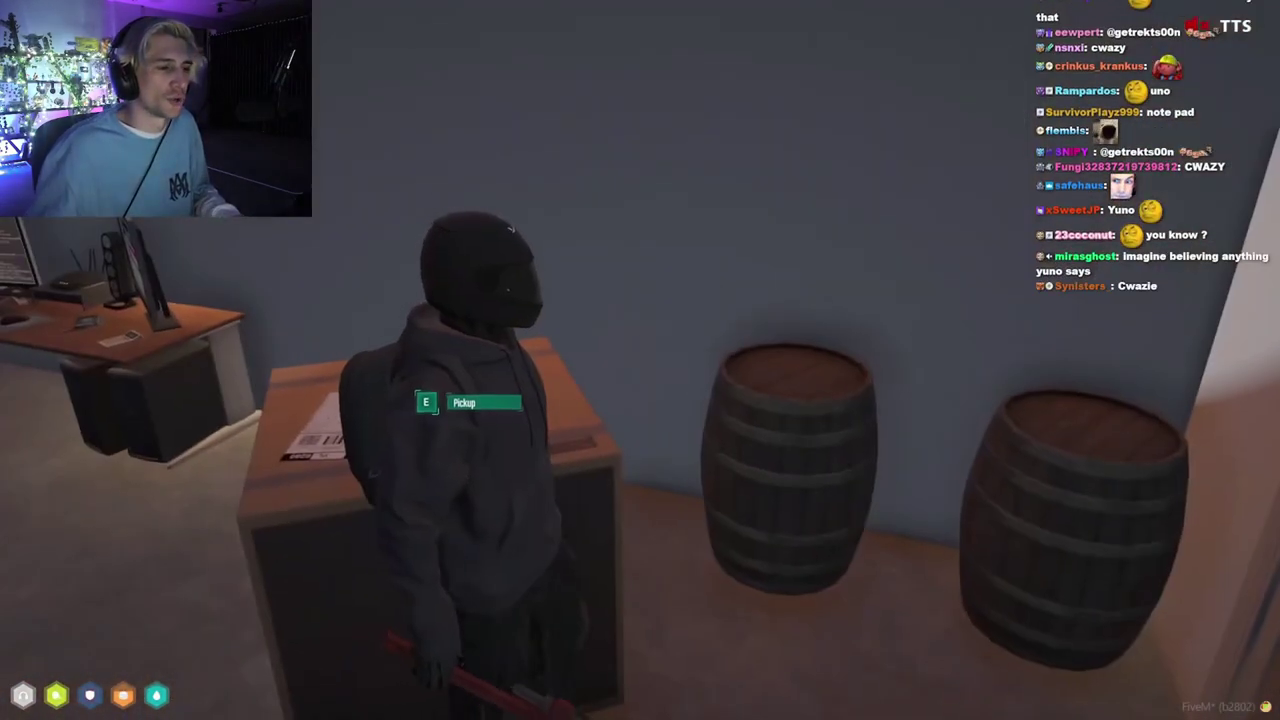
{"action": "key", "text": "w"}
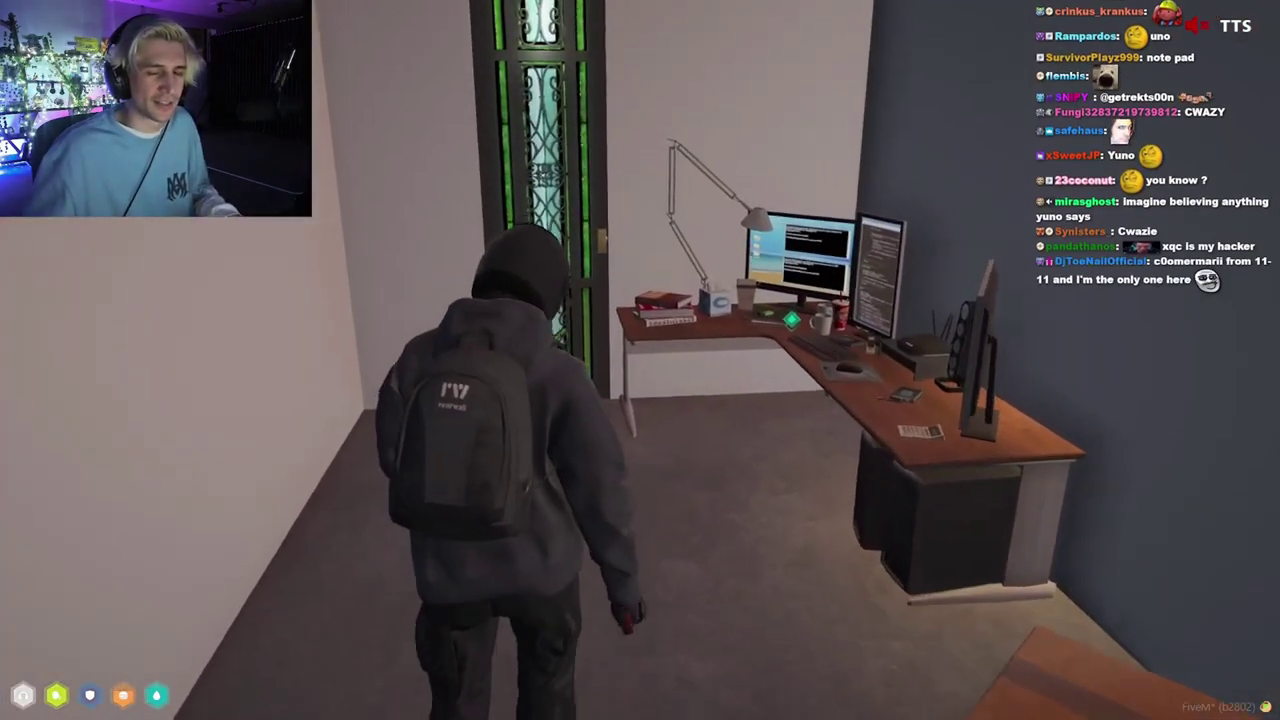
{"action": "key", "text": "w"}
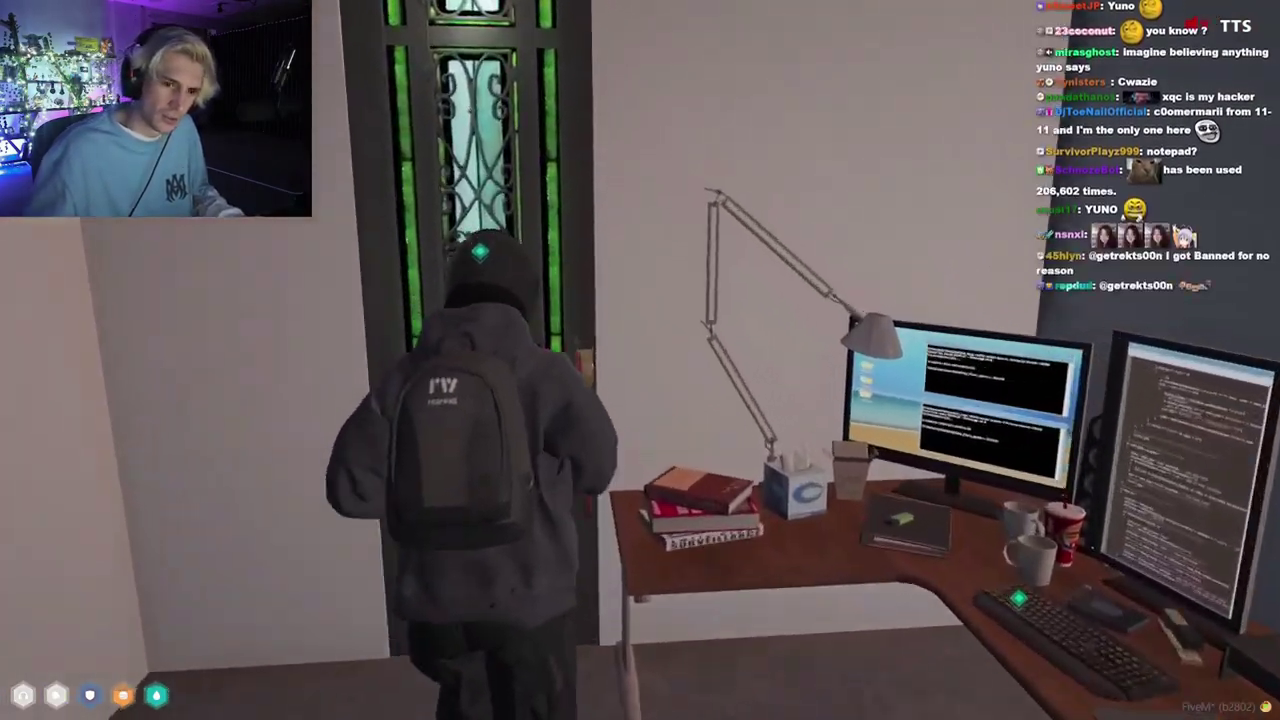
{"action": "key", "text": "s"}
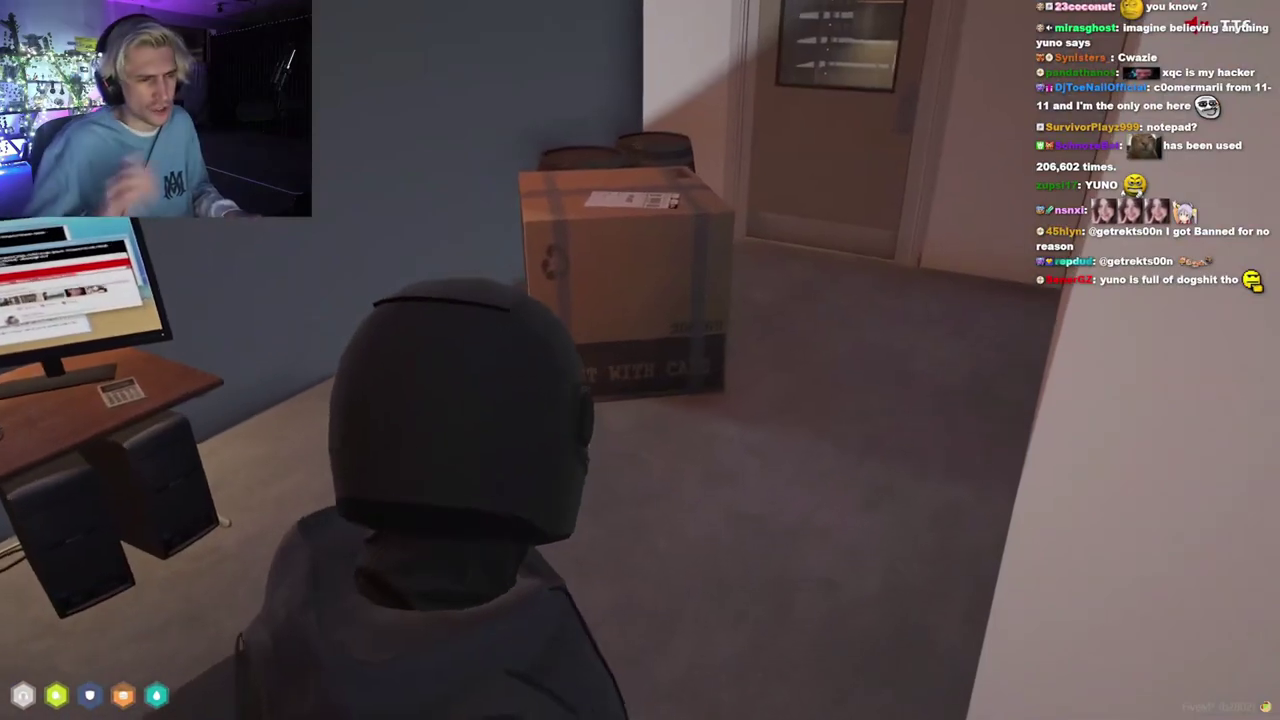
{"action": "key", "text": "w"}
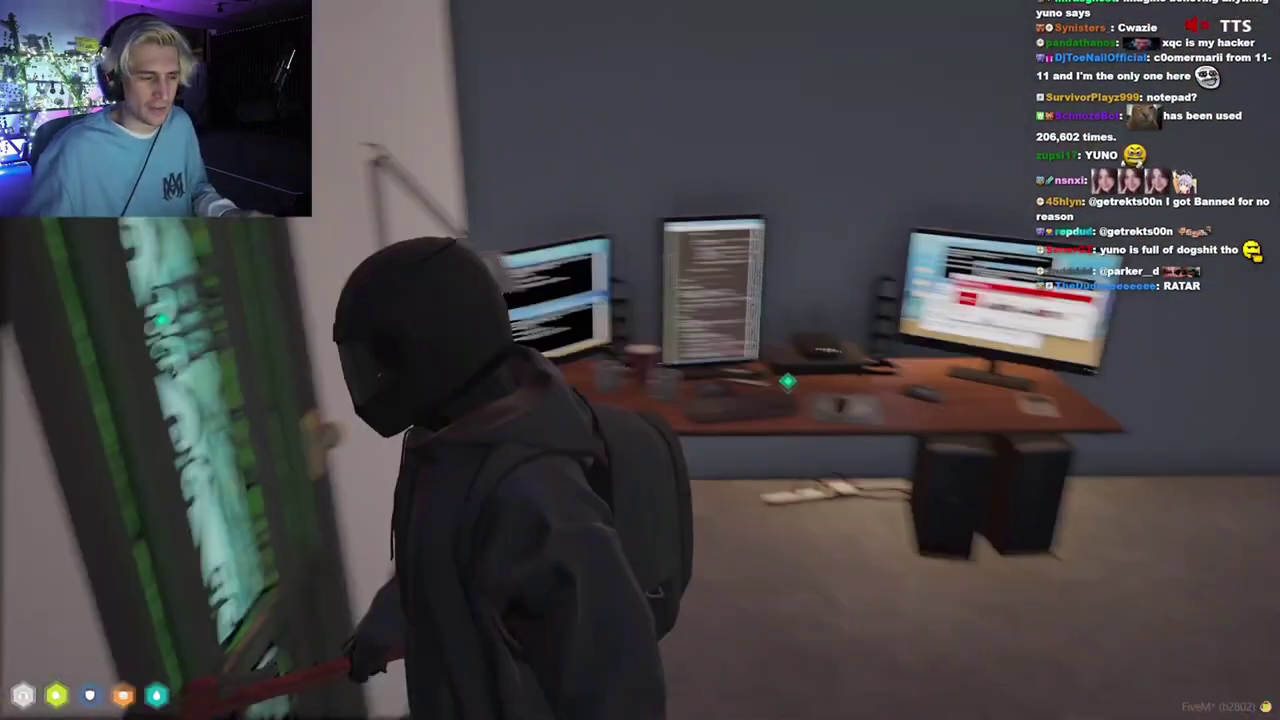
{"action": "key", "text": "w"}
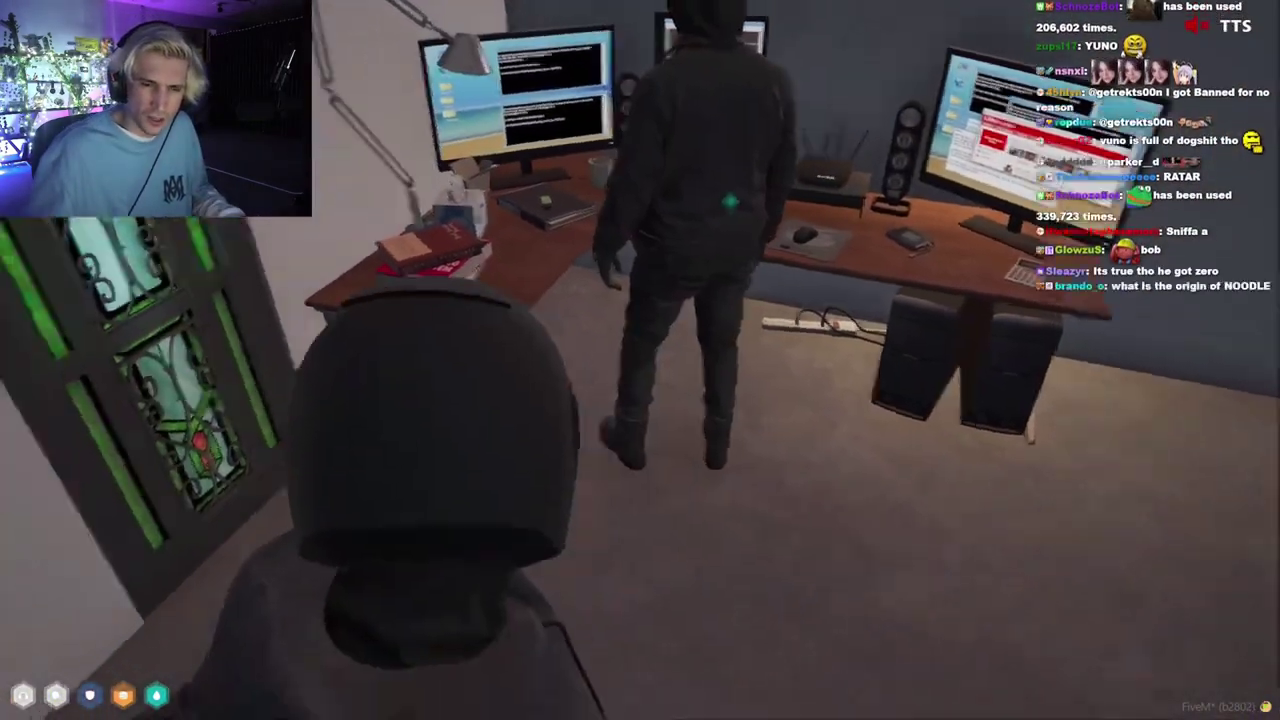
Take out the wrench and step up to the three-monitor desk computer
{"action": "key", "text": "w"}
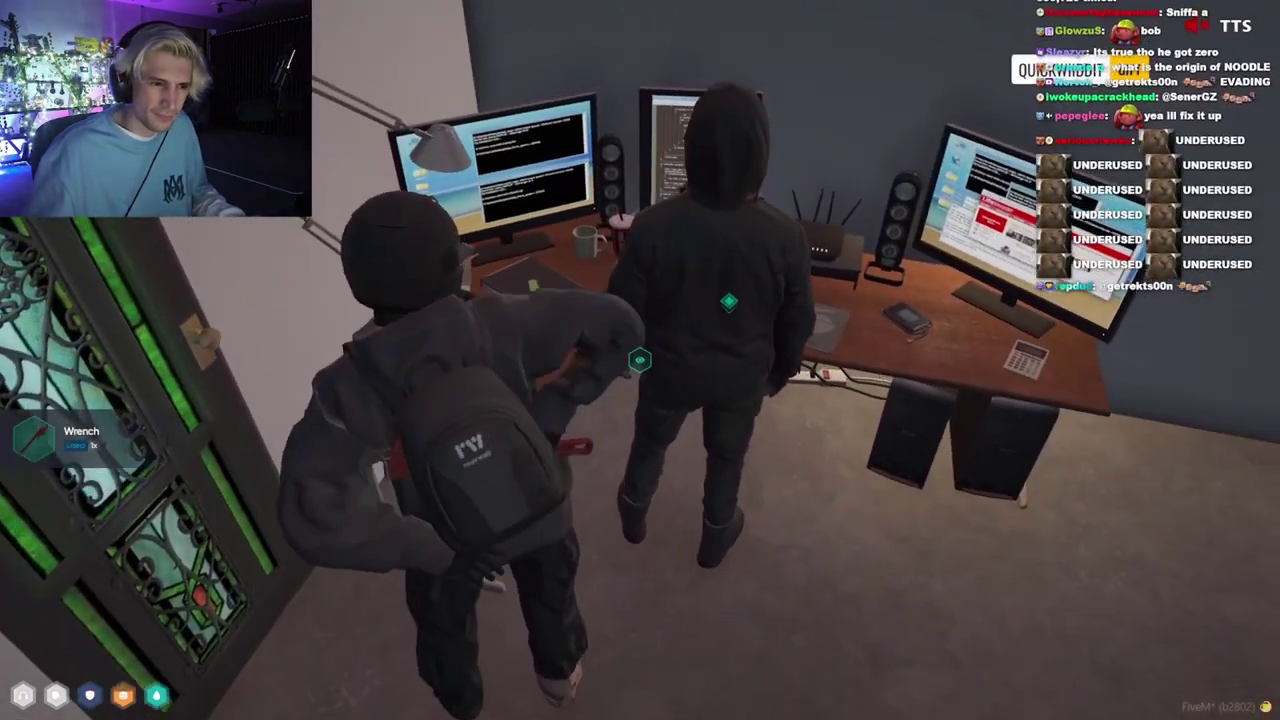
{"action": "key", "text": "w"}
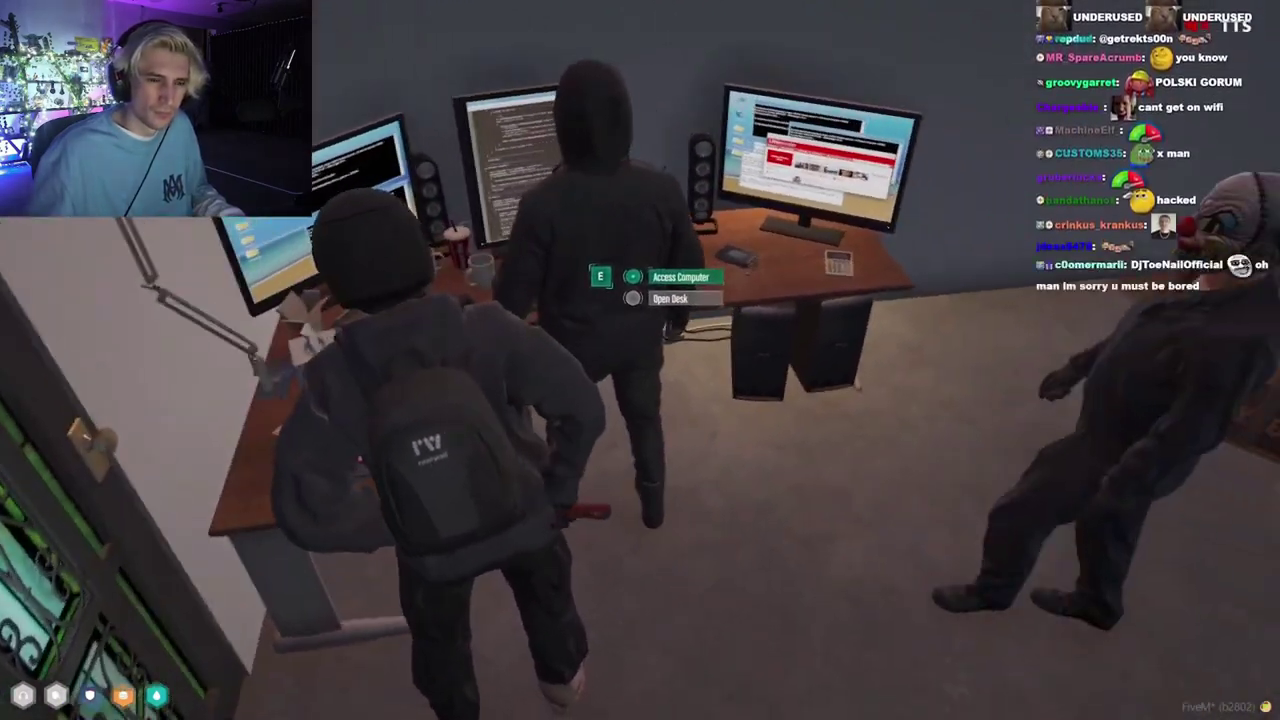
{"action": "key", "text": "d"}
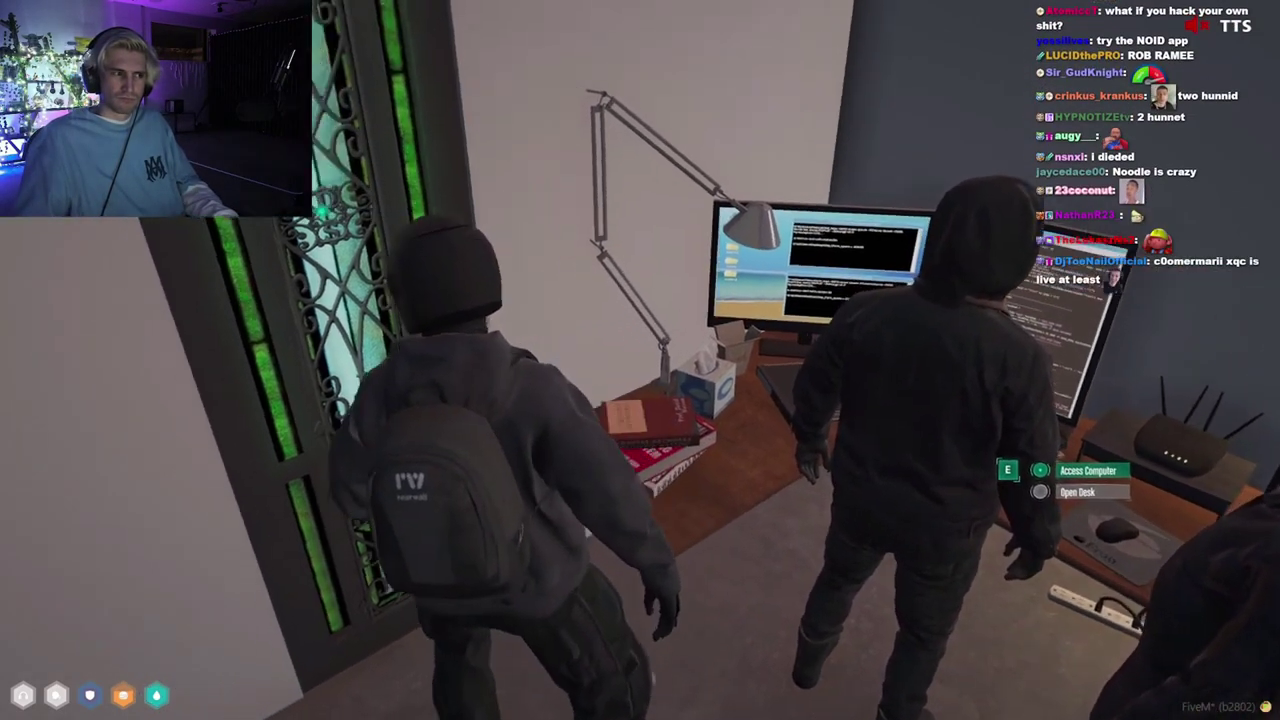
{"action": "key", "text": "w"}
{"action": "key", "text": "s"}
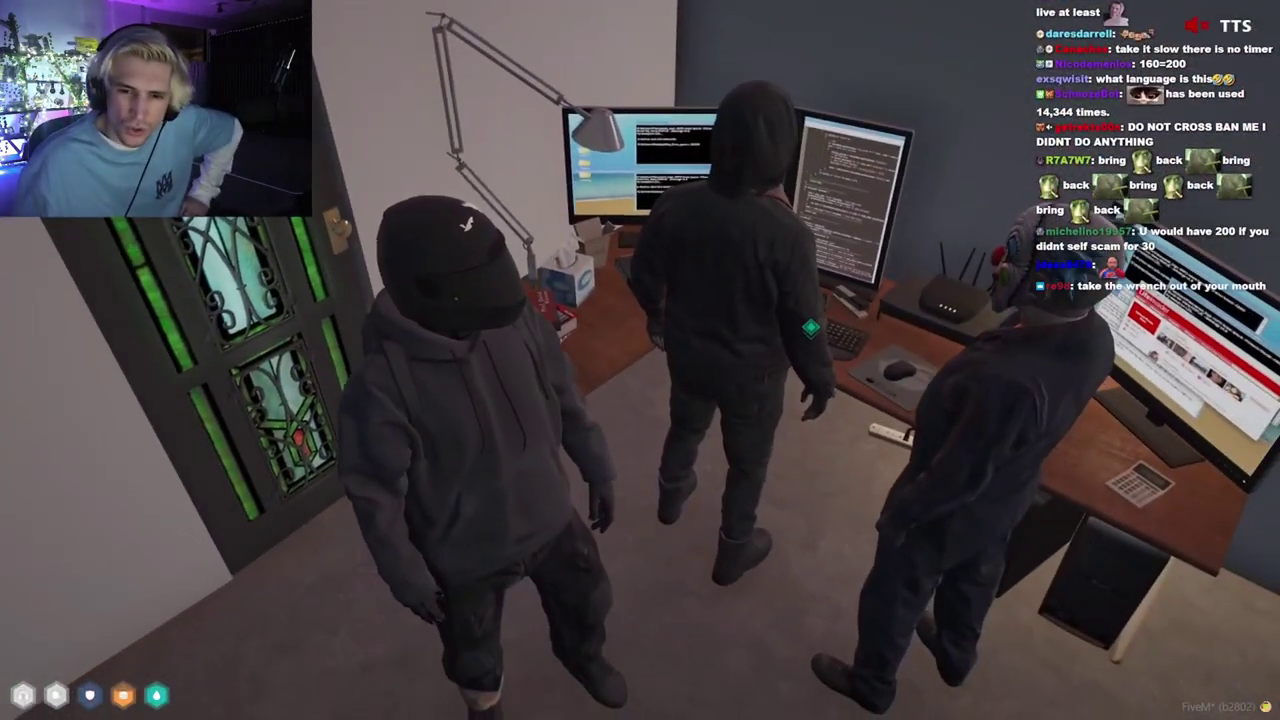
{"action": "key", "text": "w"}
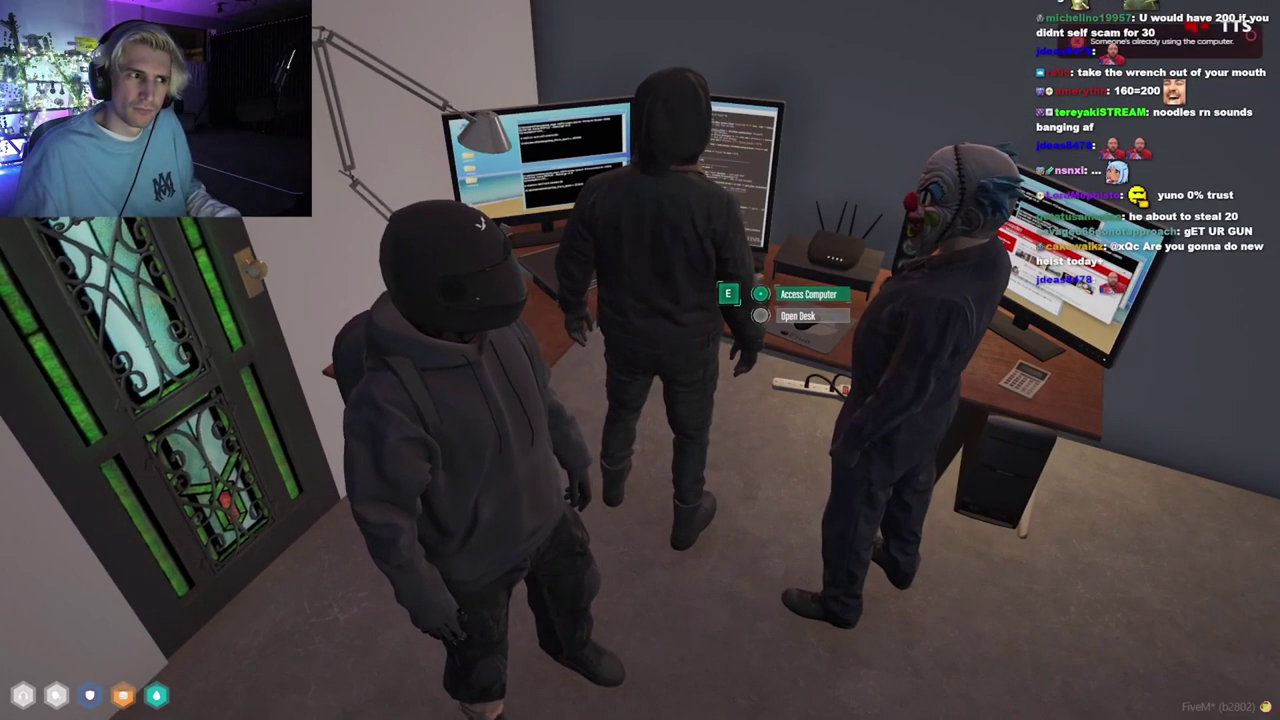
Orbit the view around the three masked crew members at the desk
{"action": "left_click_drag", "start_coordinate": [640, 360], "coordinate": [400, 360]}
{"action": "left_click_drag", "start_coordinate": [640, 360], "coordinate": [500, 300]}
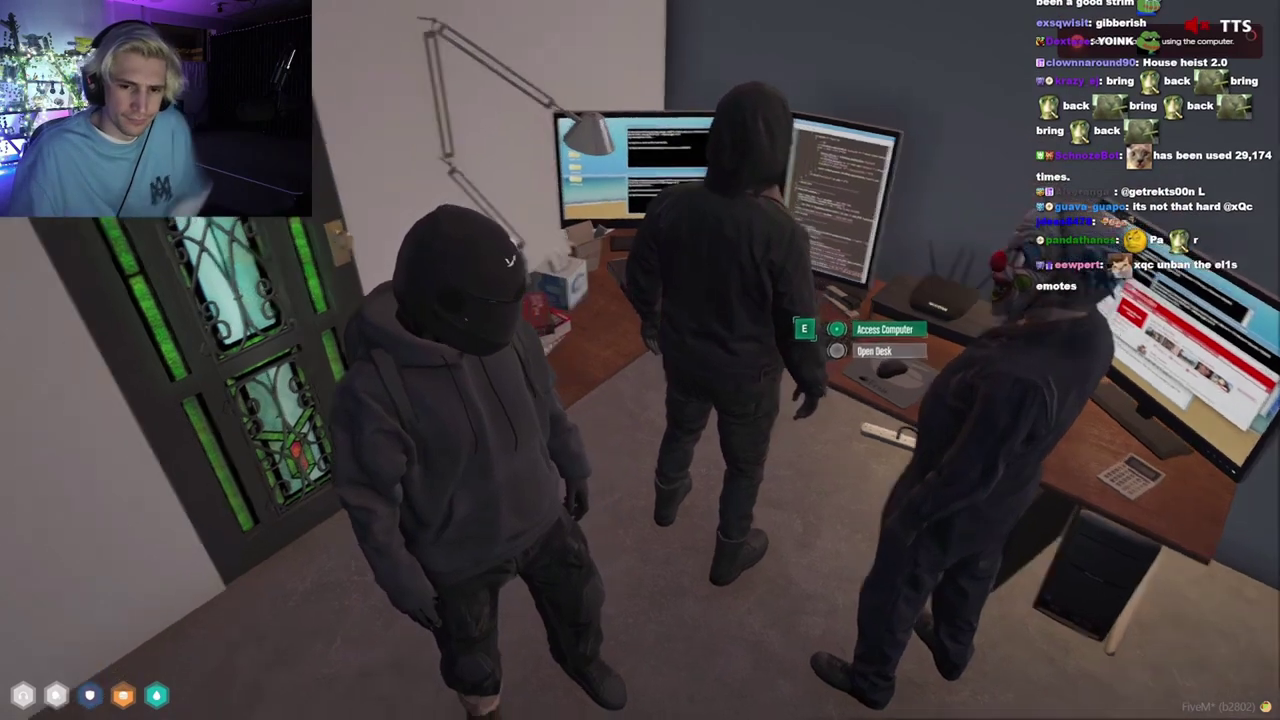
{"action": "left_click_drag", "start_coordinate": [640, 360], "coordinate": [480, 330]}
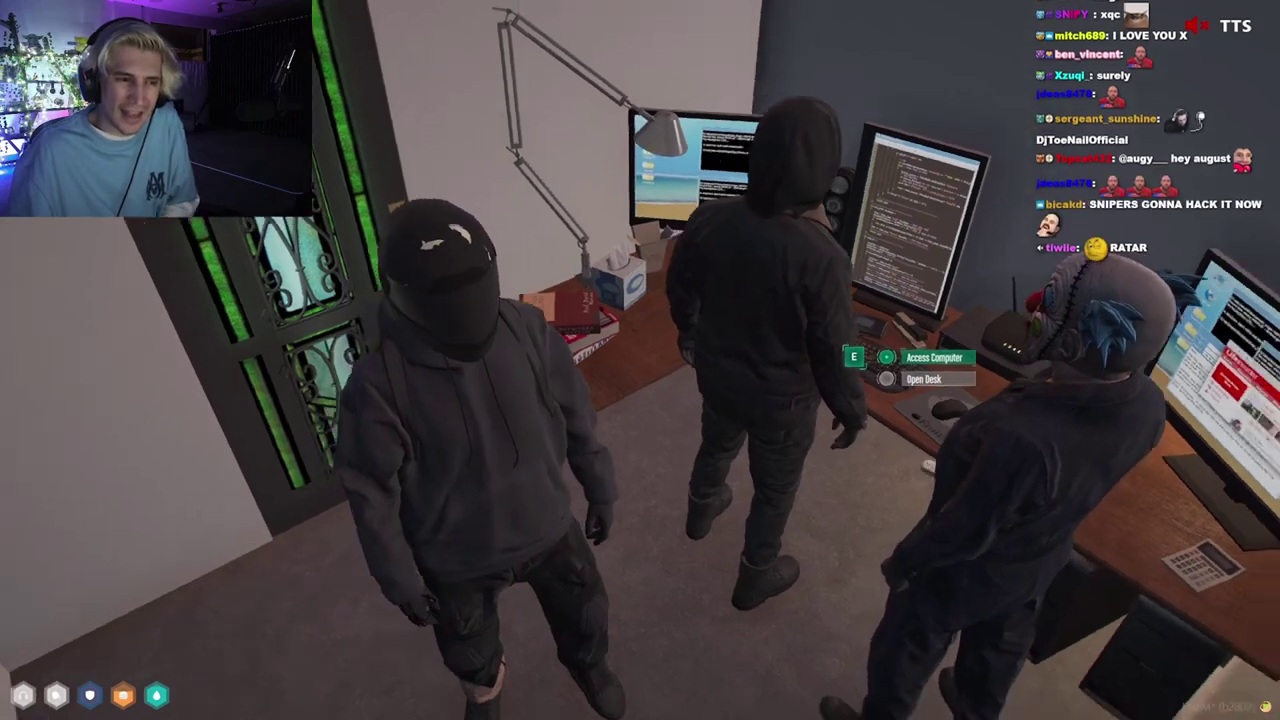
{"action": "left_click_drag", "start_coordinate": [640, 360], "coordinate": [500, 360]}
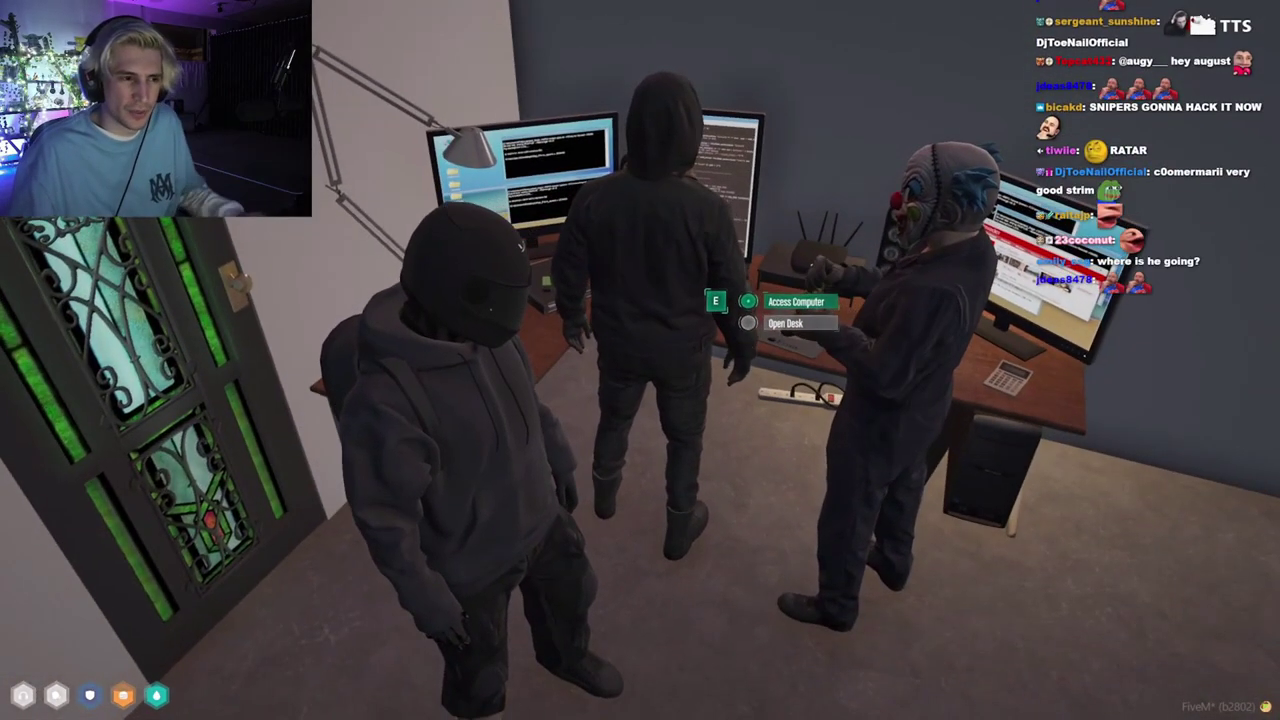
{"action": "left_click_drag", "start_coordinate": [640, 360], "coordinate": [640, 250]}
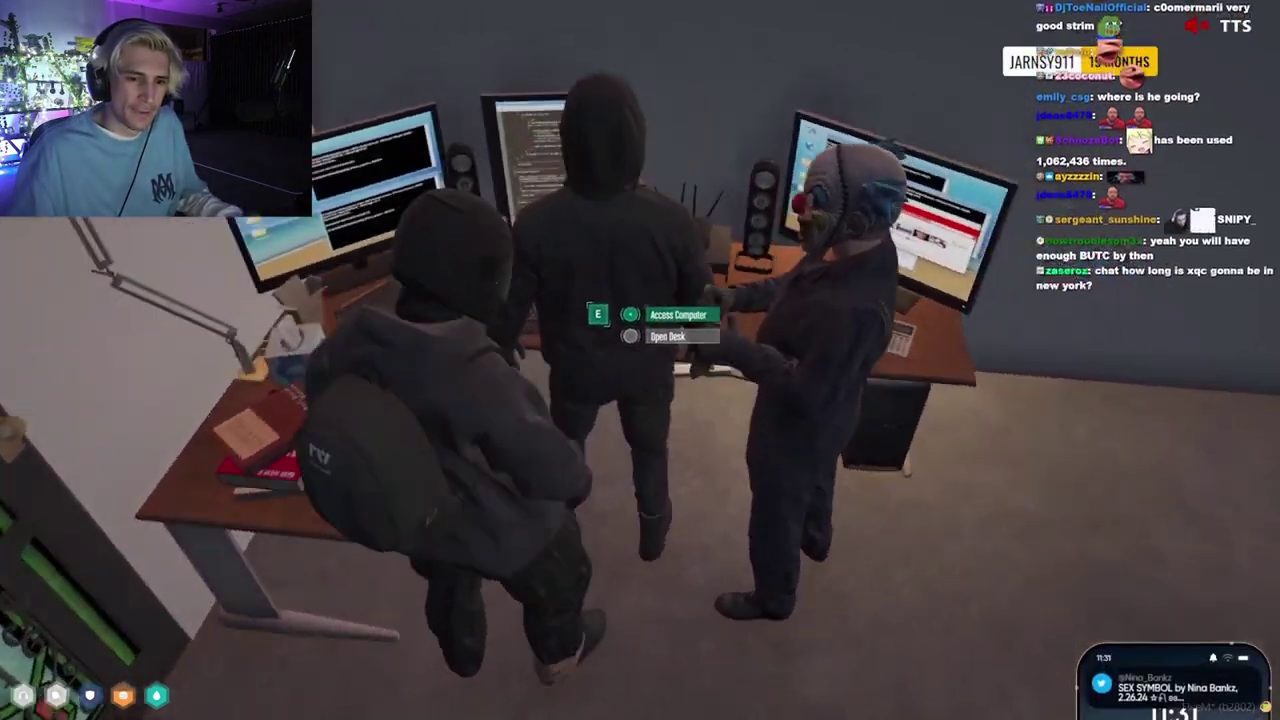
{"action": "key", "text": "s"}
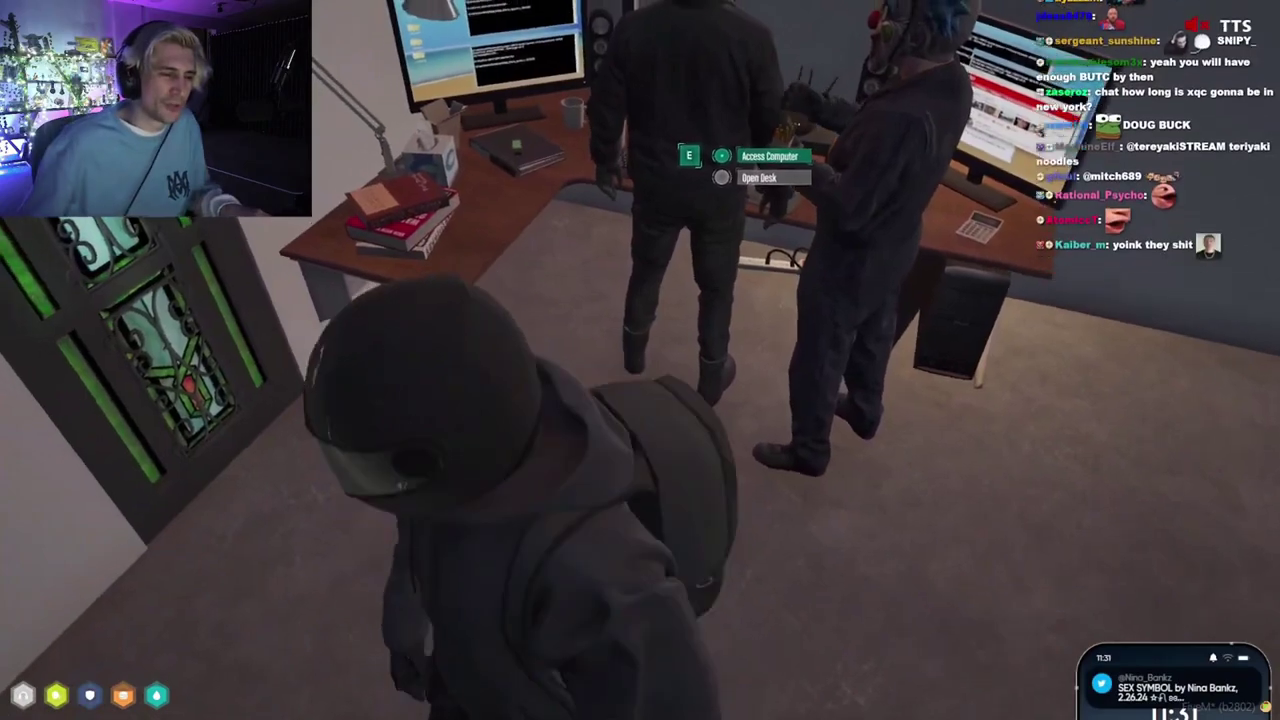
{"action": "left_click_drag", "start_coordinate": [640, 360], "coordinate": [580, 380]}
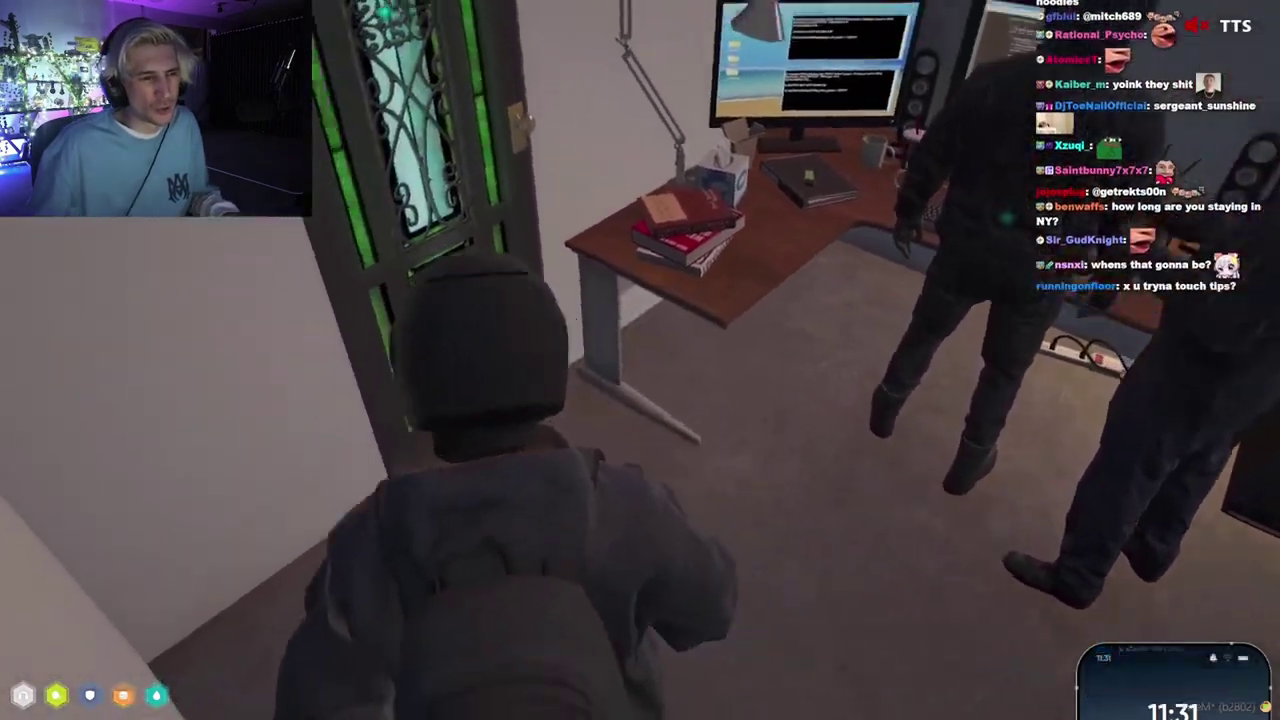
{"action": "left_click_drag", "start_coordinate": [640, 300], "coordinate": [640, 450]}
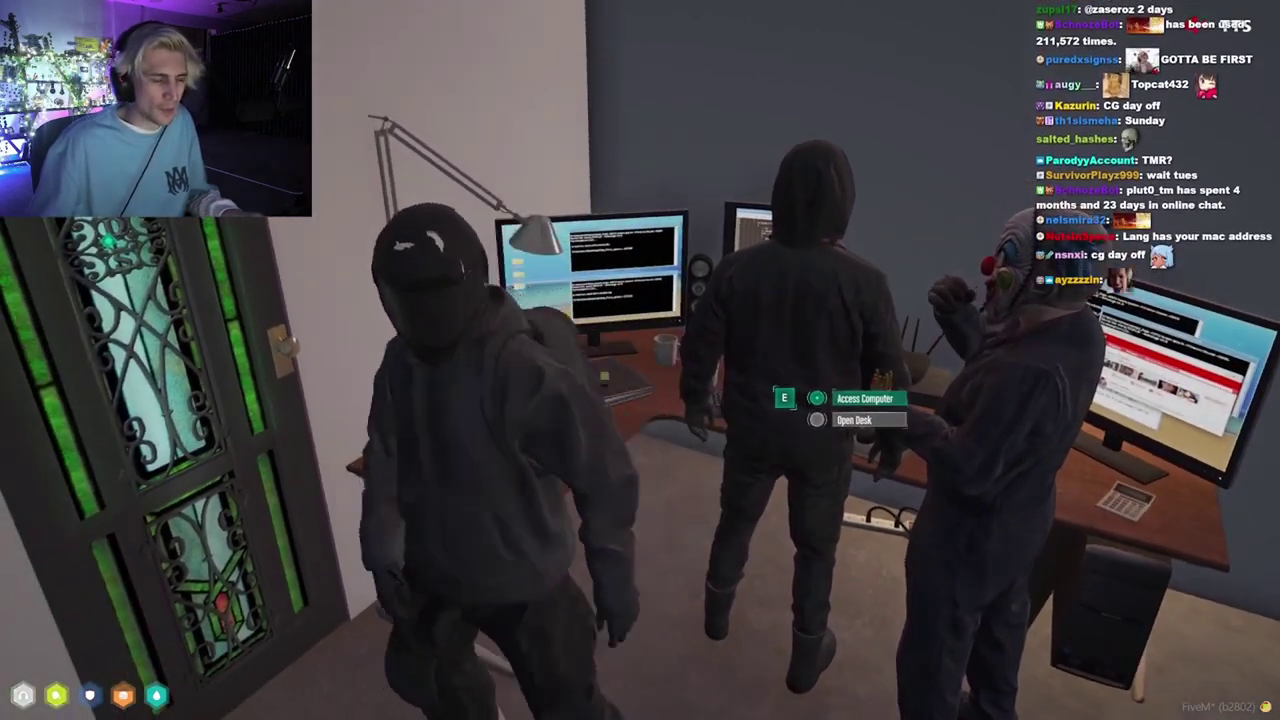
Step toward the cardboard box, return to the desk computer, and view the crew overhead
{"action": "key", "text": "d"}
{"action": "key", "text": "a"}
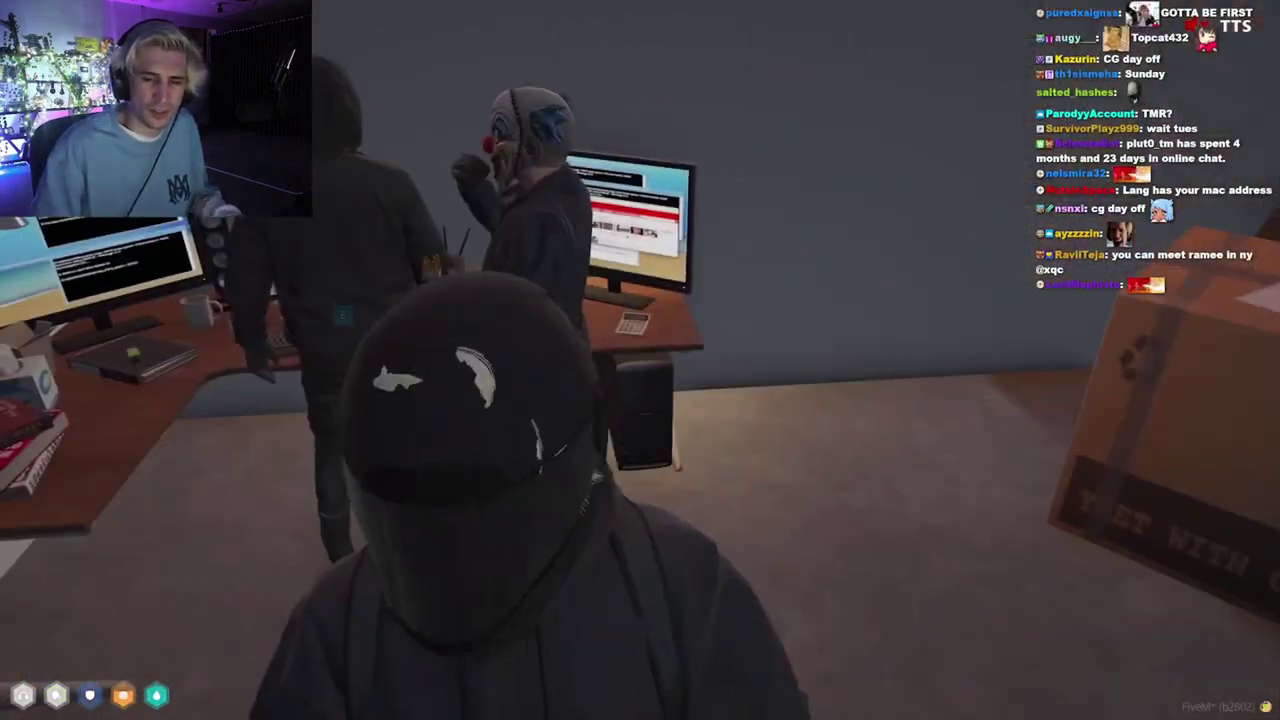
{"action": "key", "text": "w"}
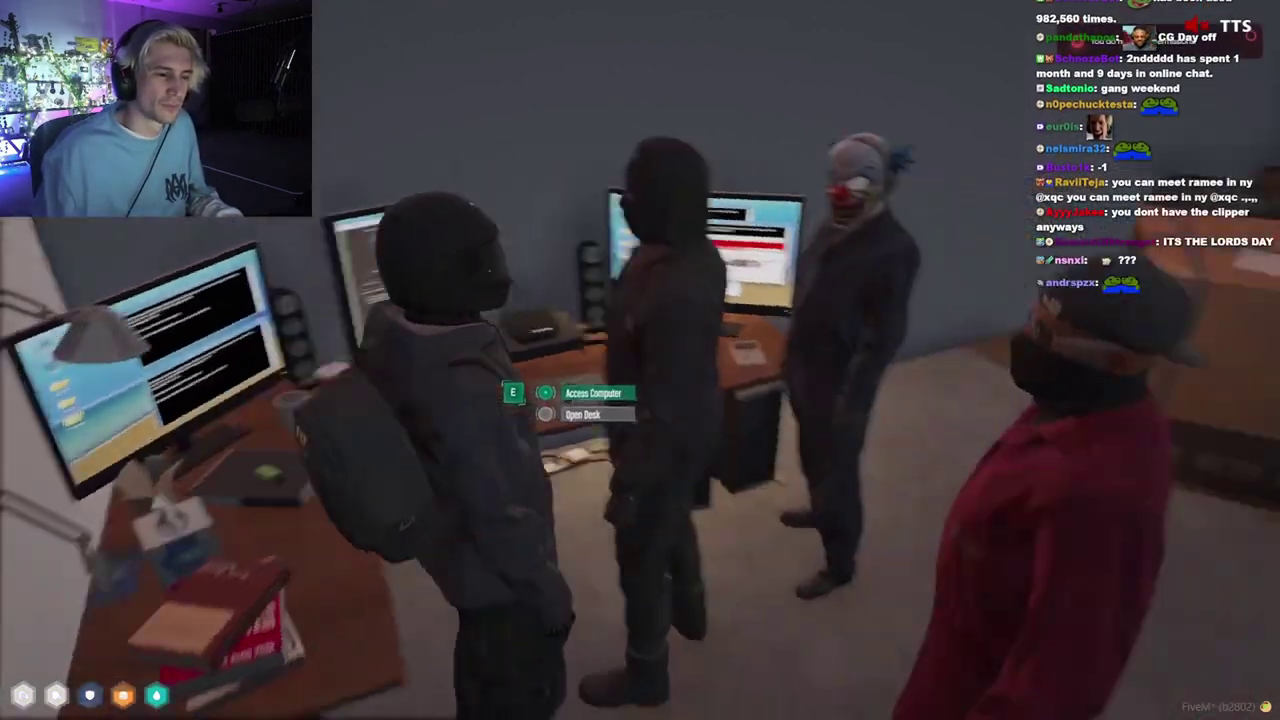
{"action": "left_click_drag", "start_coordinate": [640, 360], "coordinate": [400, 360]}
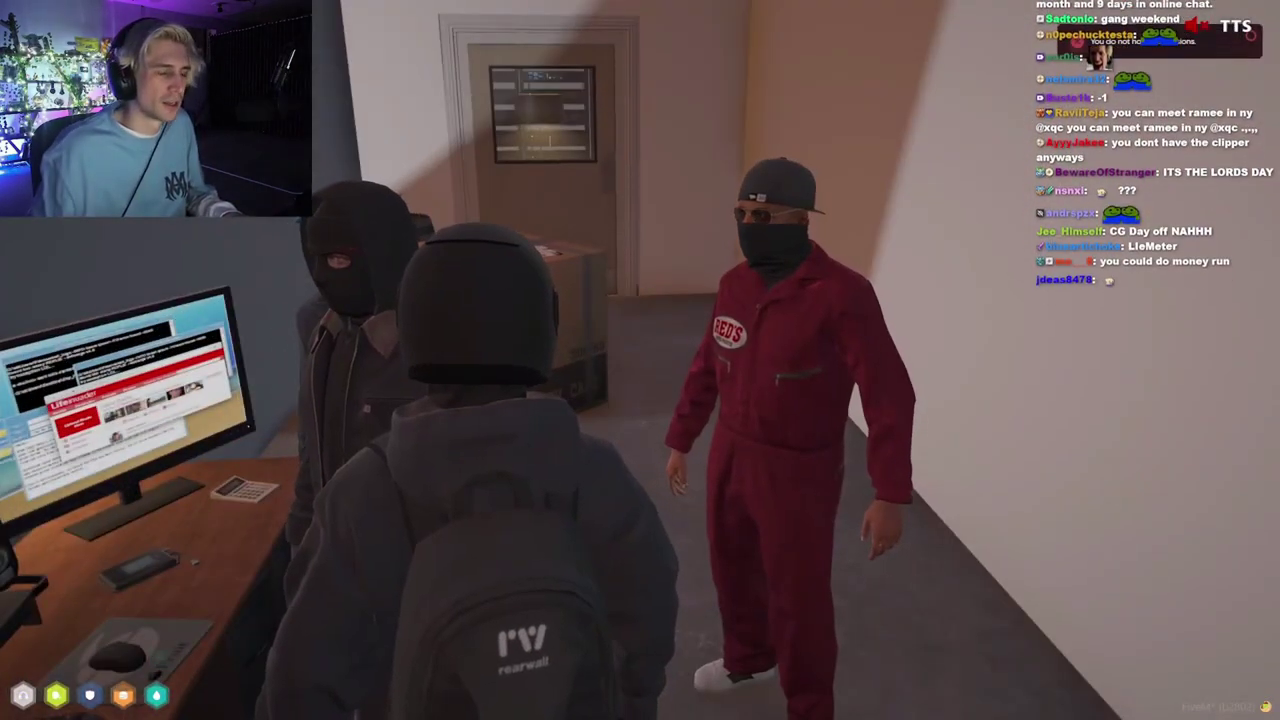
{"action": "left_click_drag", "start_coordinate": [640, 360], "coordinate": [300, 200]}
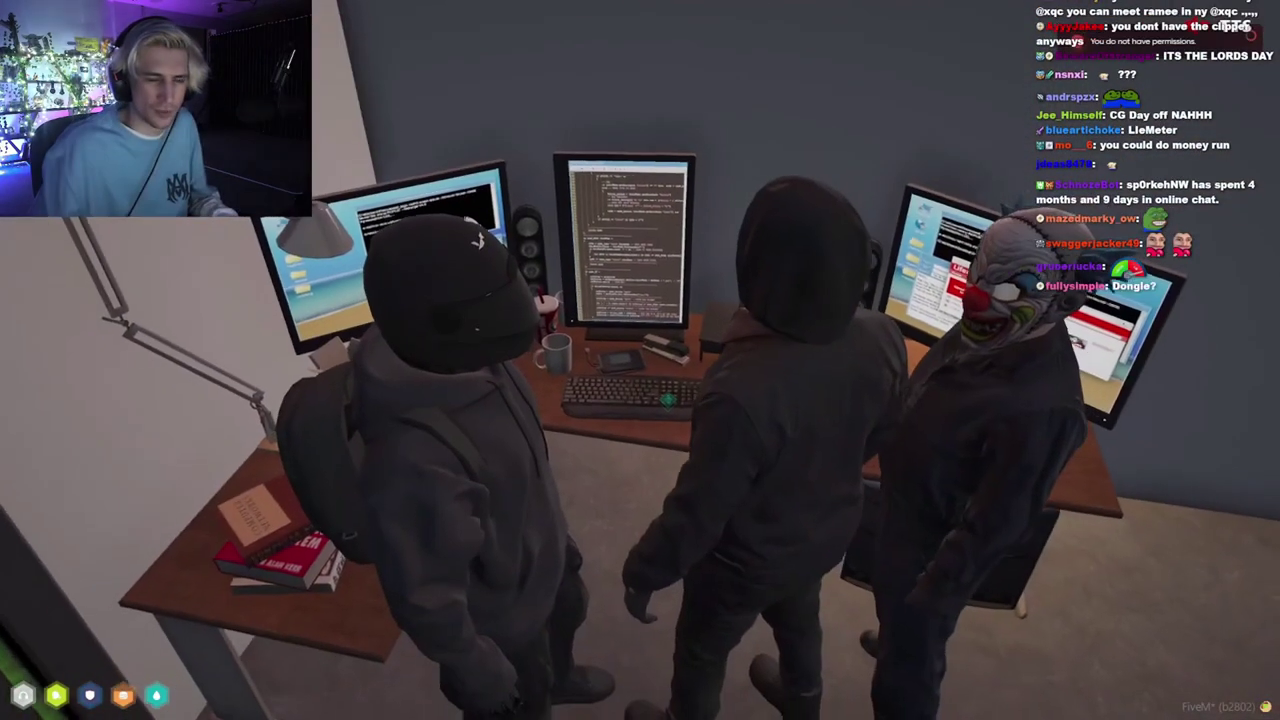
{"action": "left_click_drag", "start_coordinate": [640, 360], "coordinate": [500, 250]}
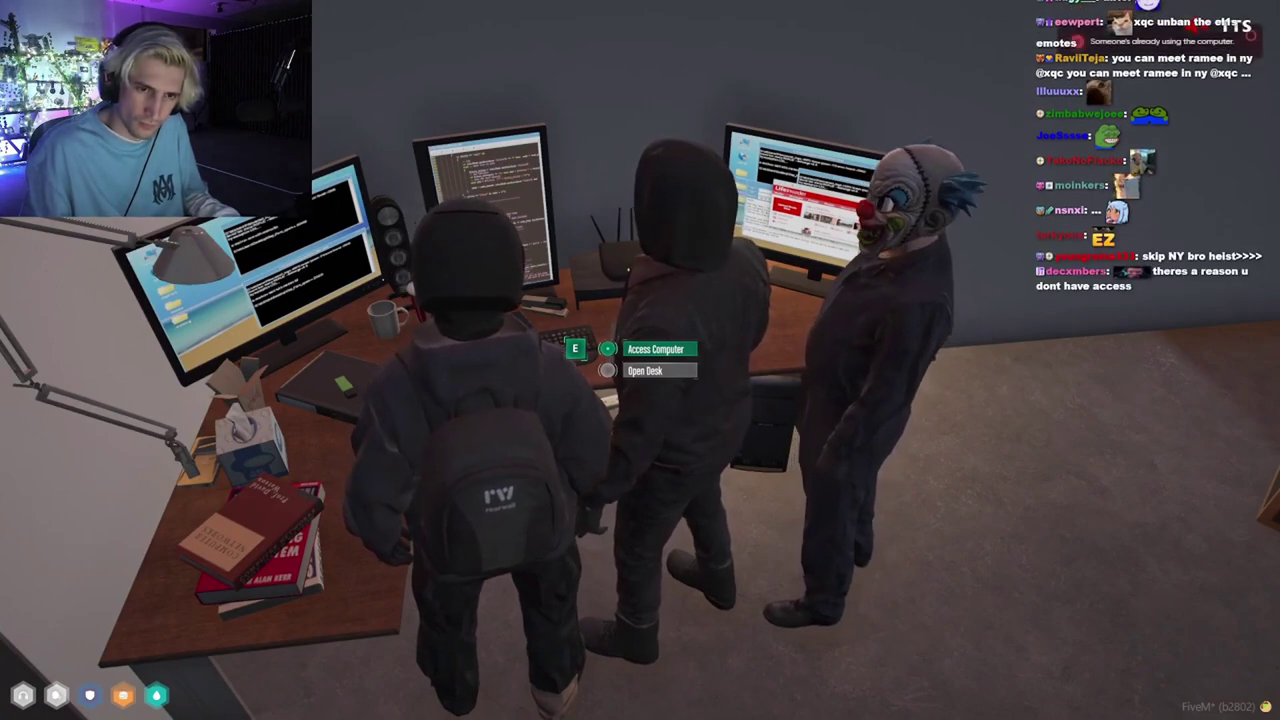
Access the desk computer, open and close Sniff, then launch Binunce's transactions table
{"action": "key", "text": "e"}
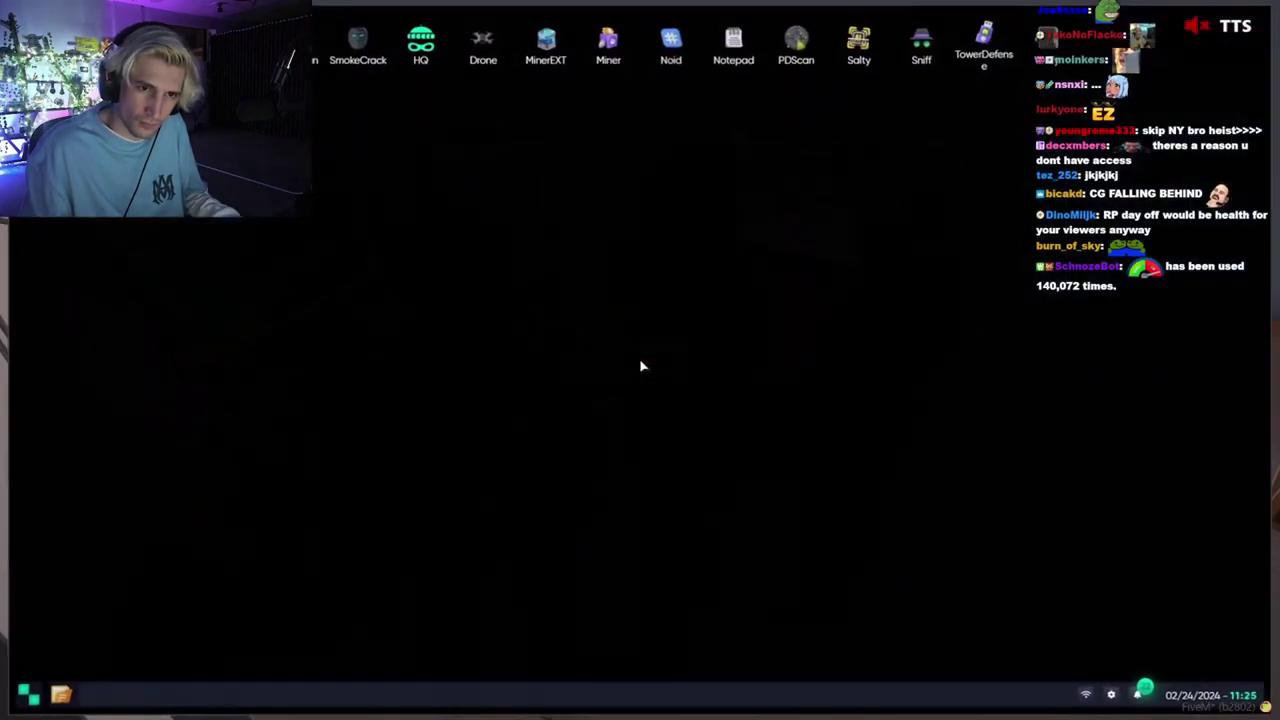
{"action": "left_click", "coordinate": [927, 33]}
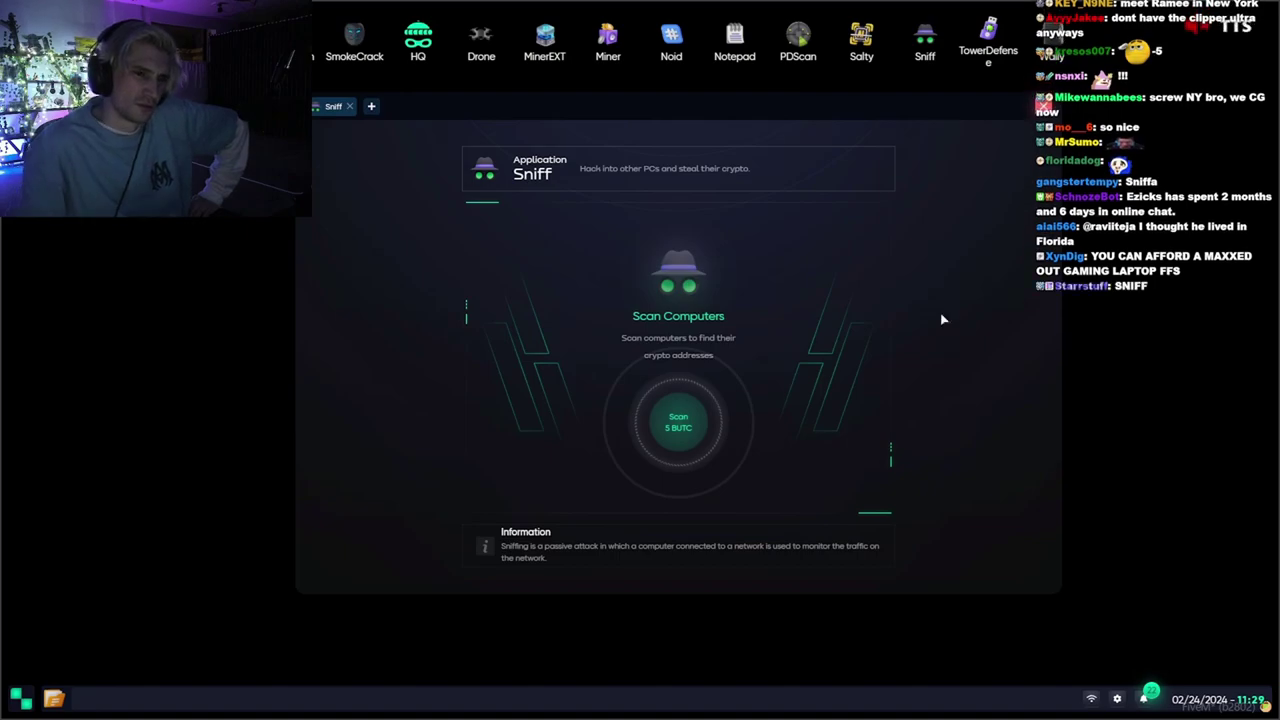
{"action": "key", "text": "Escape"}
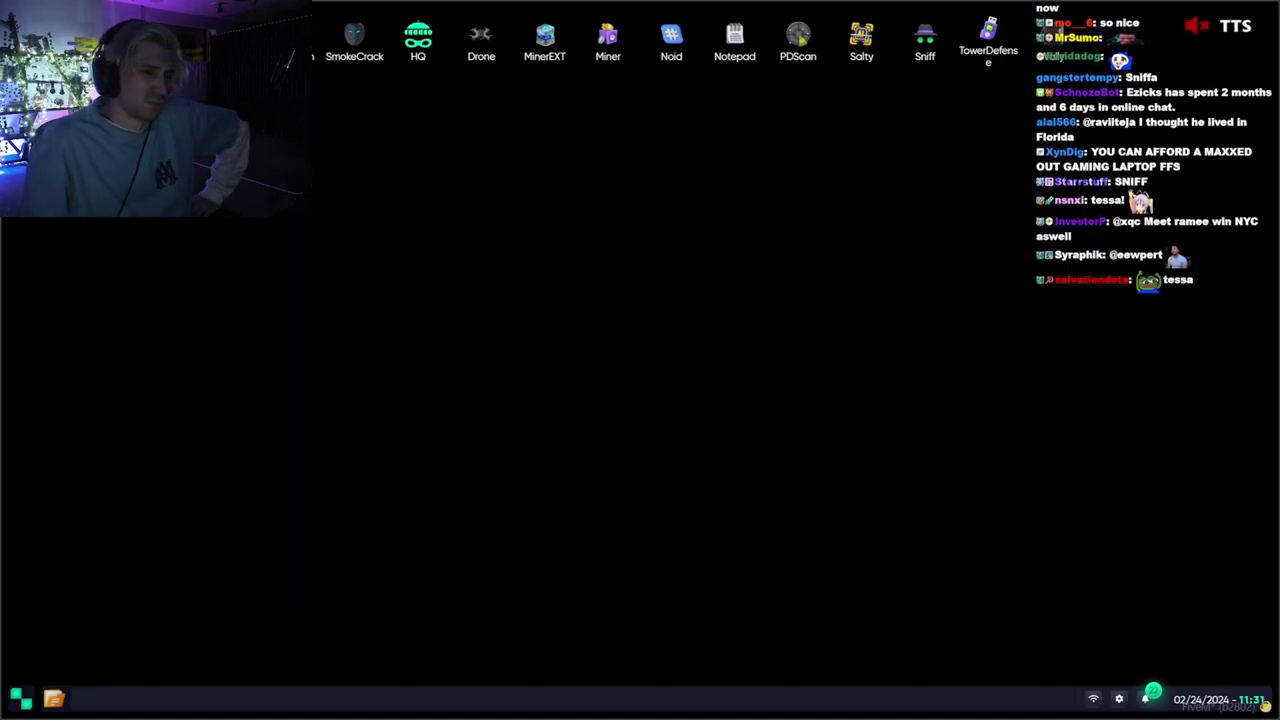
{"action": "key", "text": "Return"}
Scan the Binunce table, select and deselect the first sender address, then close Binunce
{"action": "left_click_drag", "start_coordinate": [754, 122], "coordinate": [774, 100]}
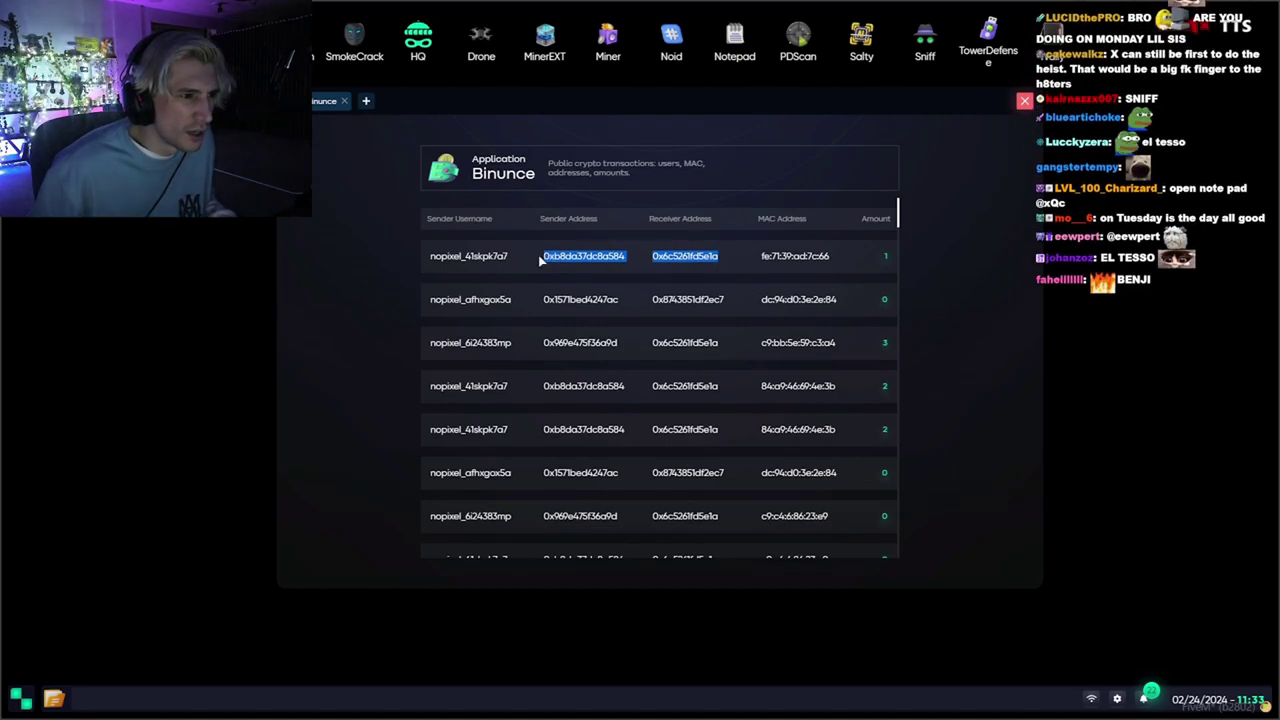
{"action": "scroll", "coordinate": [635, 309], "scroll_direction": "down", "scroll_amount": 4}
{"action": "scroll", "coordinate": [700, 380], "scroll_direction": "down", "scroll_amount": 4}
{"action": "scroll", "coordinate": [735, 414], "scroll_direction": "down", "scroll_amount": 4}
{"action": "scroll", "coordinate": [735, 414], "scroll_direction": "down", "scroll_amount": 4}
{"action": "scroll", "coordinate": [727, 416], "scroll_direction": "down", "scroll_amount": 3}
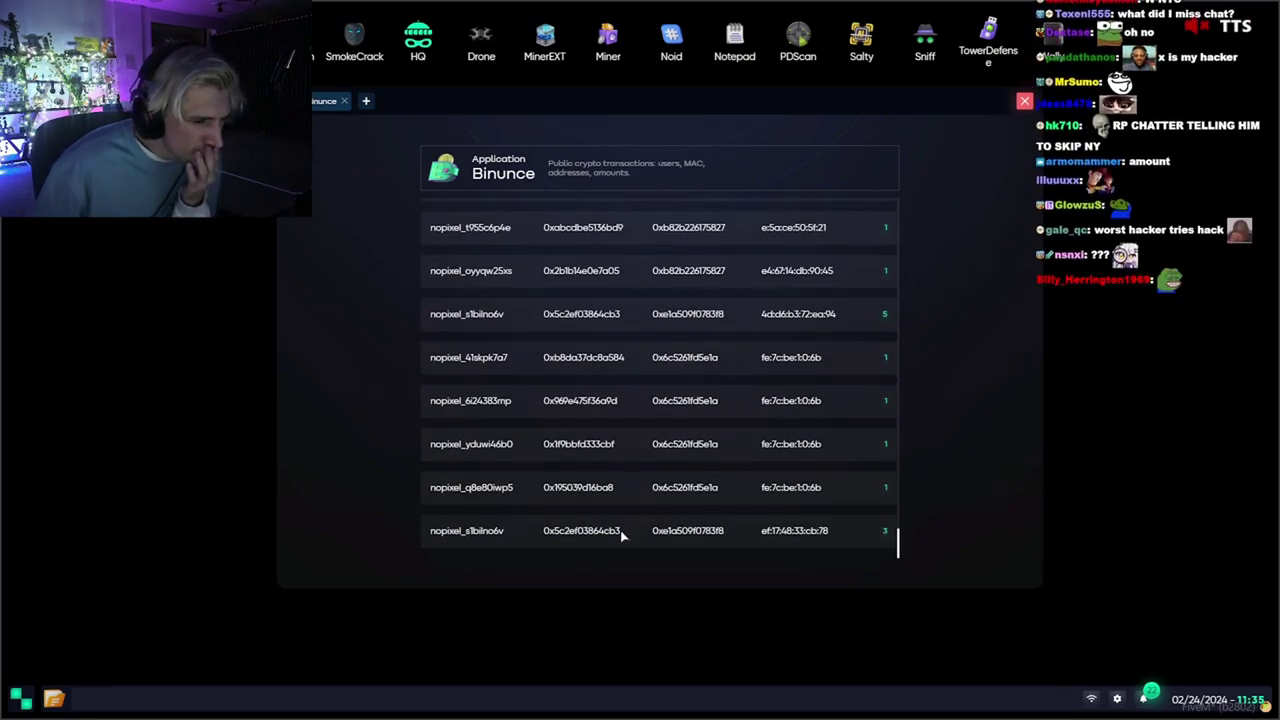
{"action": "scroll", "coordinate": [621, 530], "scroll_direction": "up", "scroll_amount": 4}
{"action": "scroll", "coordinate": [622, 520], "scroll_direction": "up", "scroll_amount": 4}
{"action": "scroll", "coordinate": [623, 518], "scroll_direction": "up", "scroll_amount": 4}
{"action": "scroll", "coordinate": [623, 510], "scroll_direction": "up", "scroll_amount": 4}
{"action": "scroll", "coordinate": [623, 500], "scroll_direction": "up", "scroll_amount": 3}
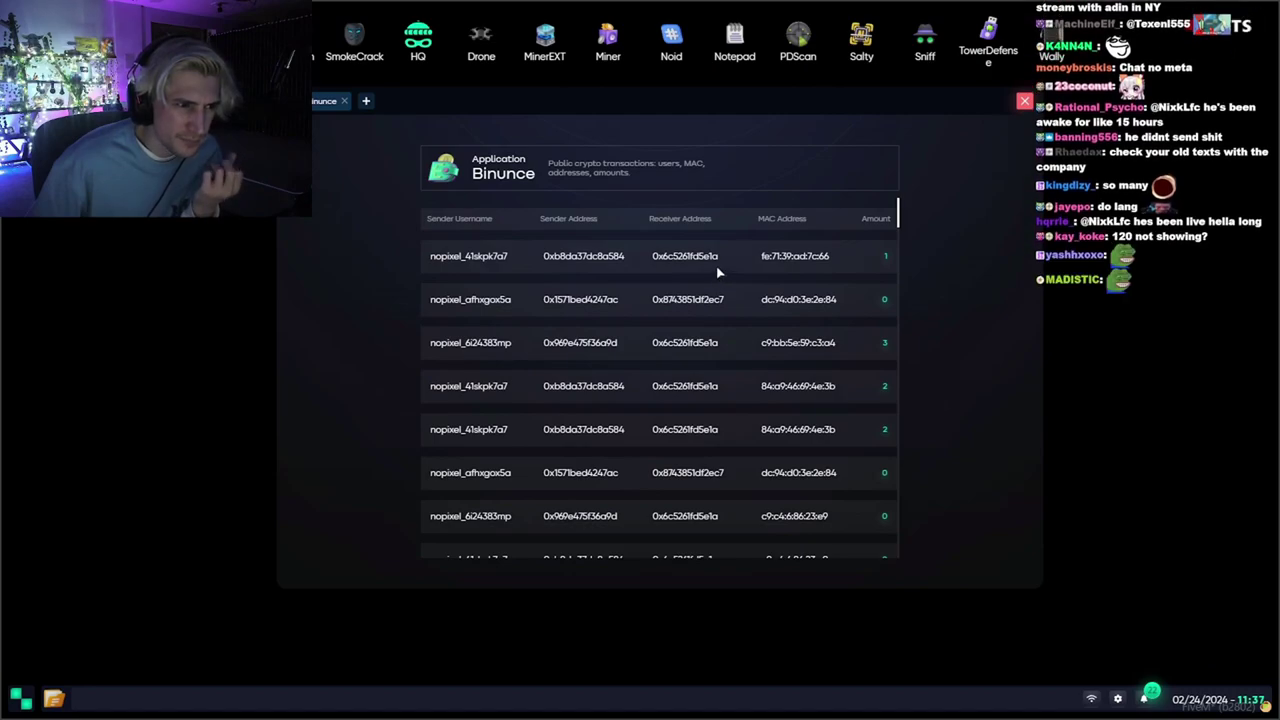
{"action": "left_click_drag", "start_coordinate": [627, 258], "coordinate": [586, 258]}
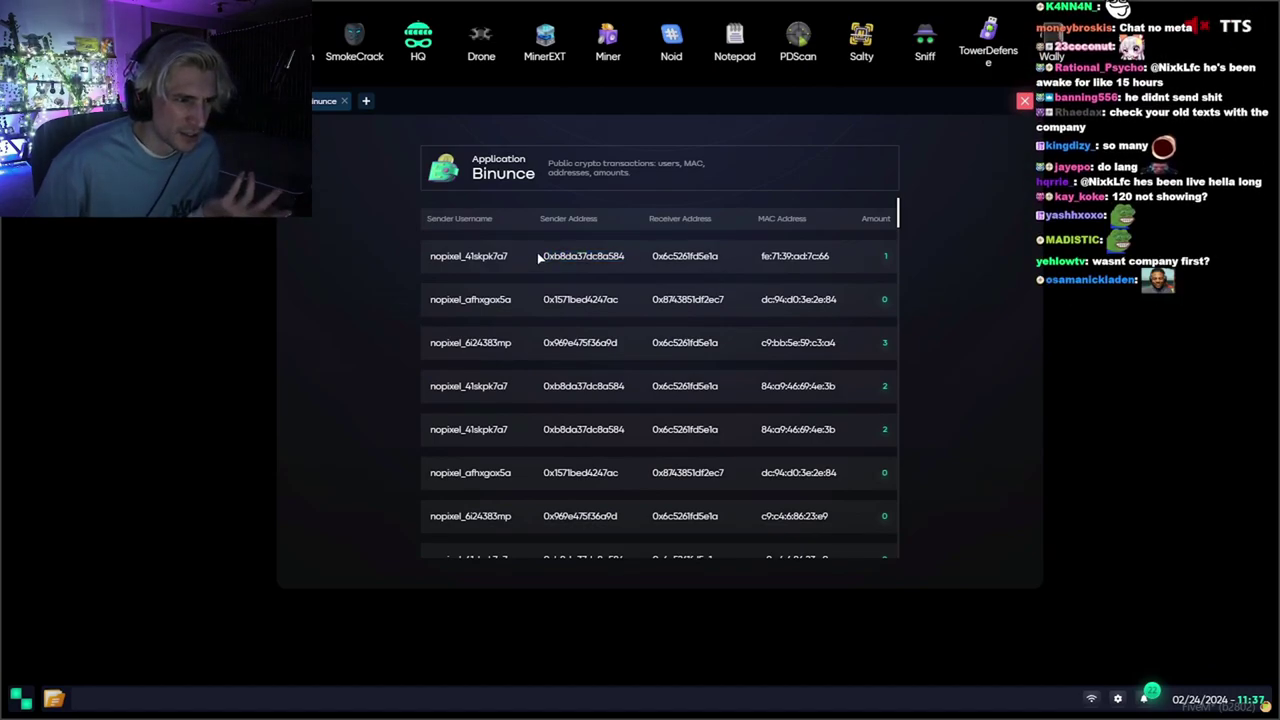
{"action": "left_click_drag", "start_coordinate": [537, 258], "coordinate": [652, 260]}
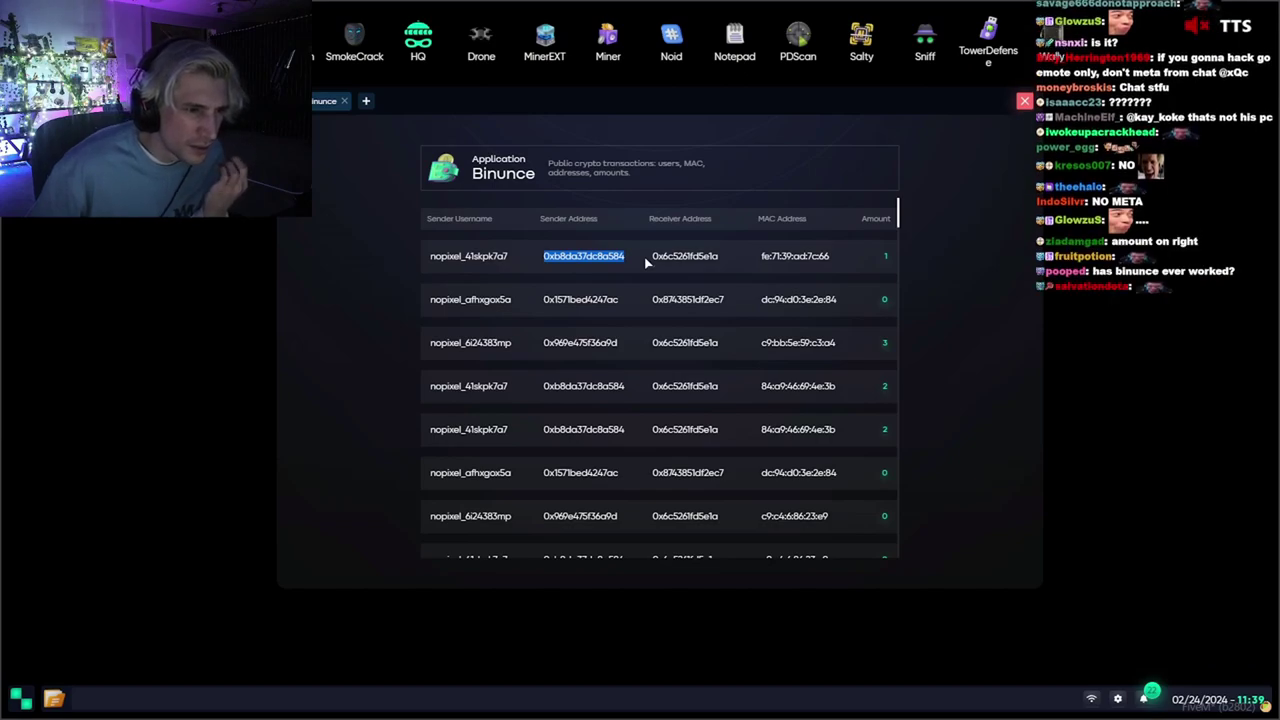
{"action": "left_click", "coordinate": [641, 262]}
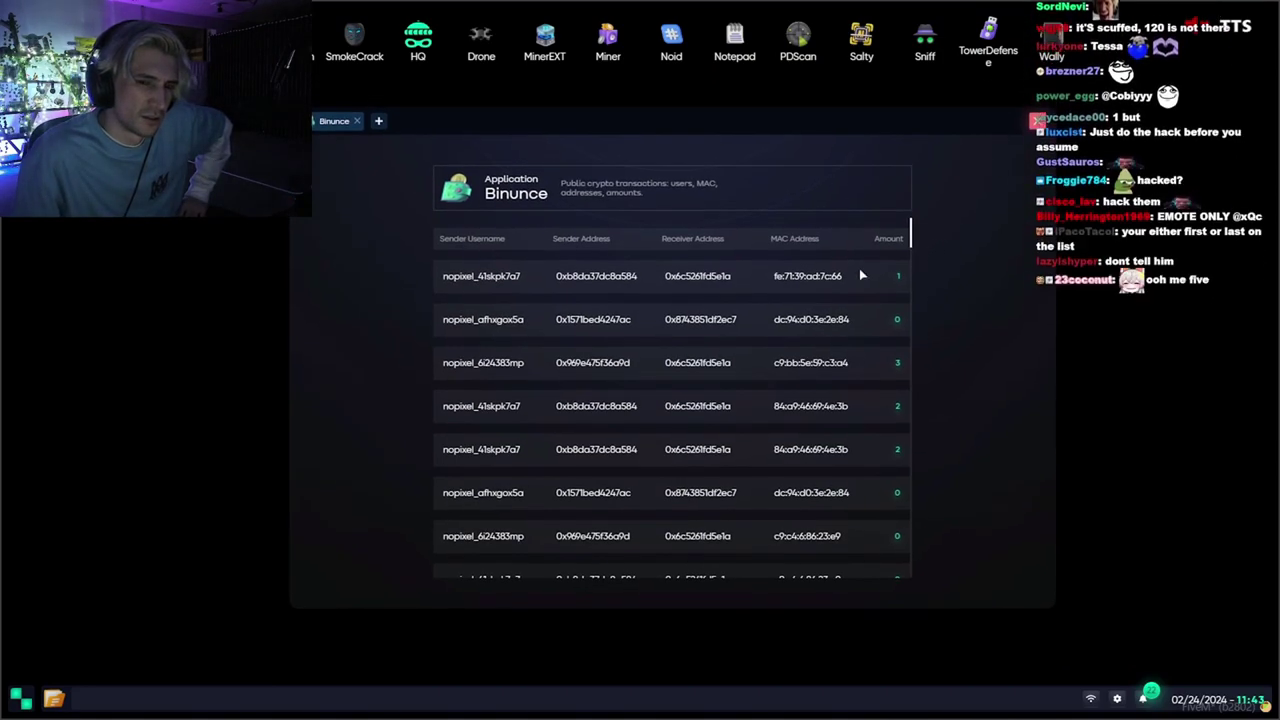
{"action": "left_click_drag", "start_coordinate": [640, 276], "coordinate": [545, 289]}
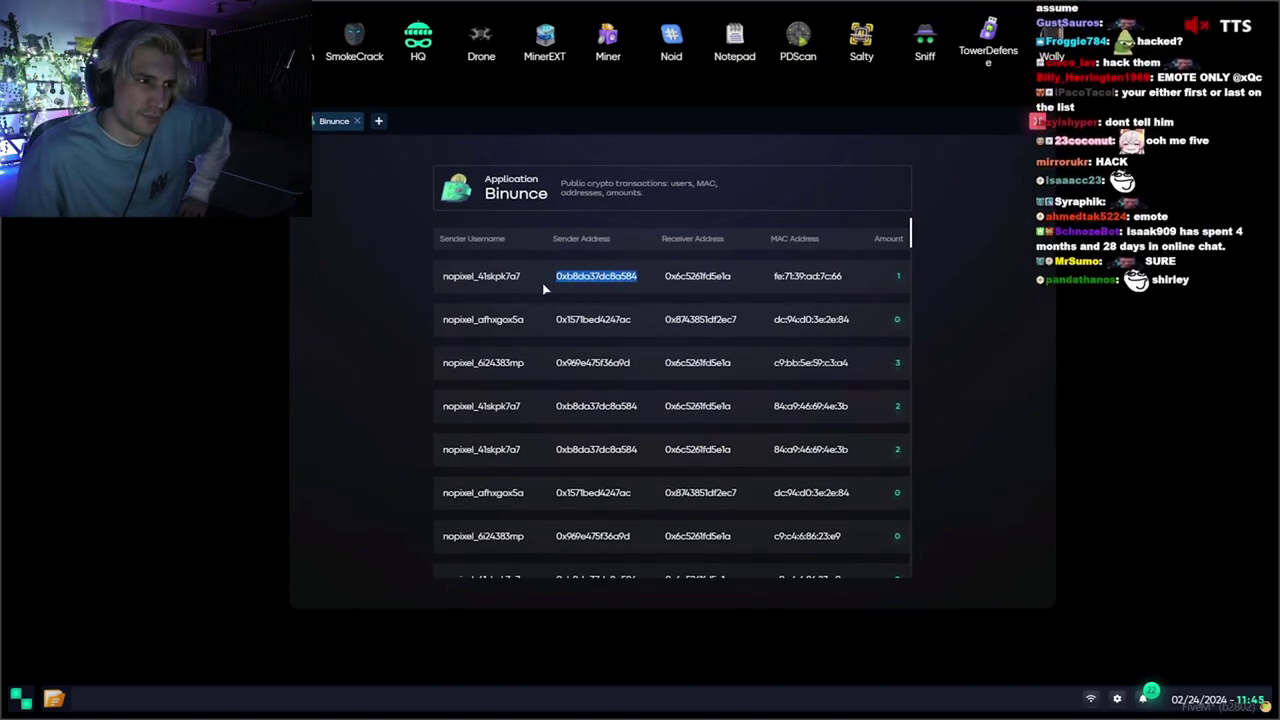
{"action": "left_click", "coordinate": [545, 289]}
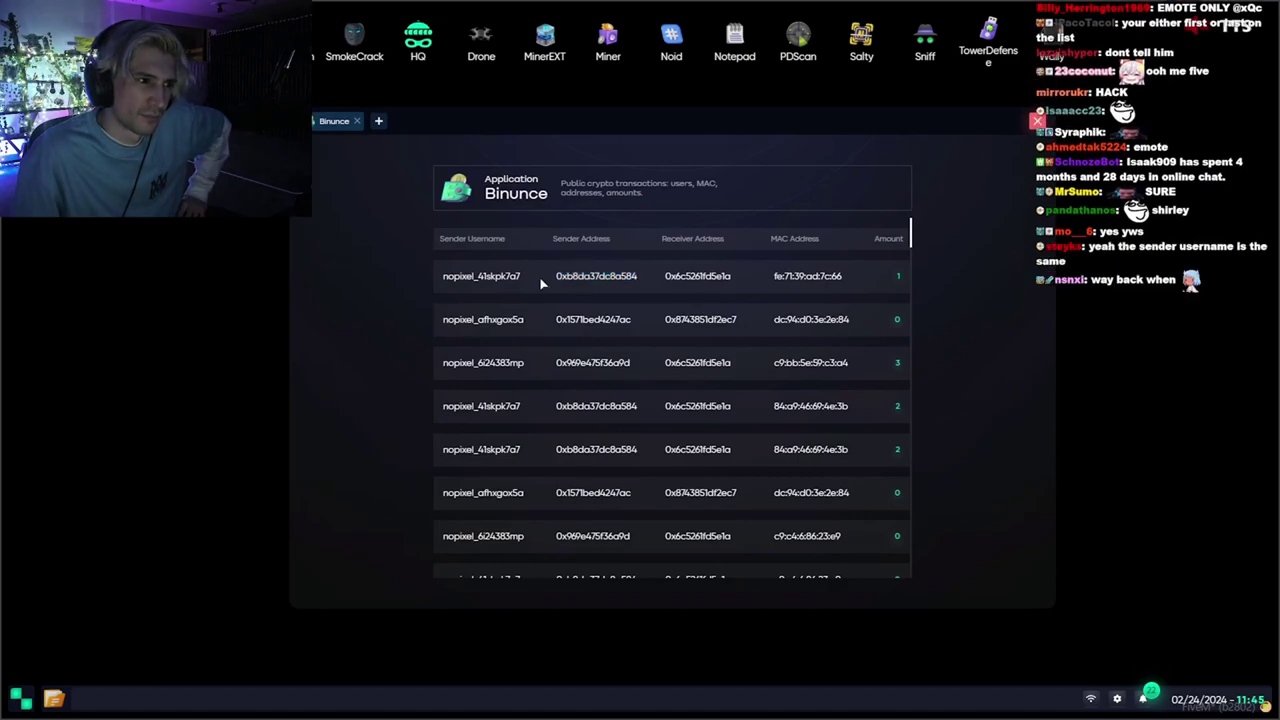
{"action": "left_click", "coordinate": [1040, 121]}
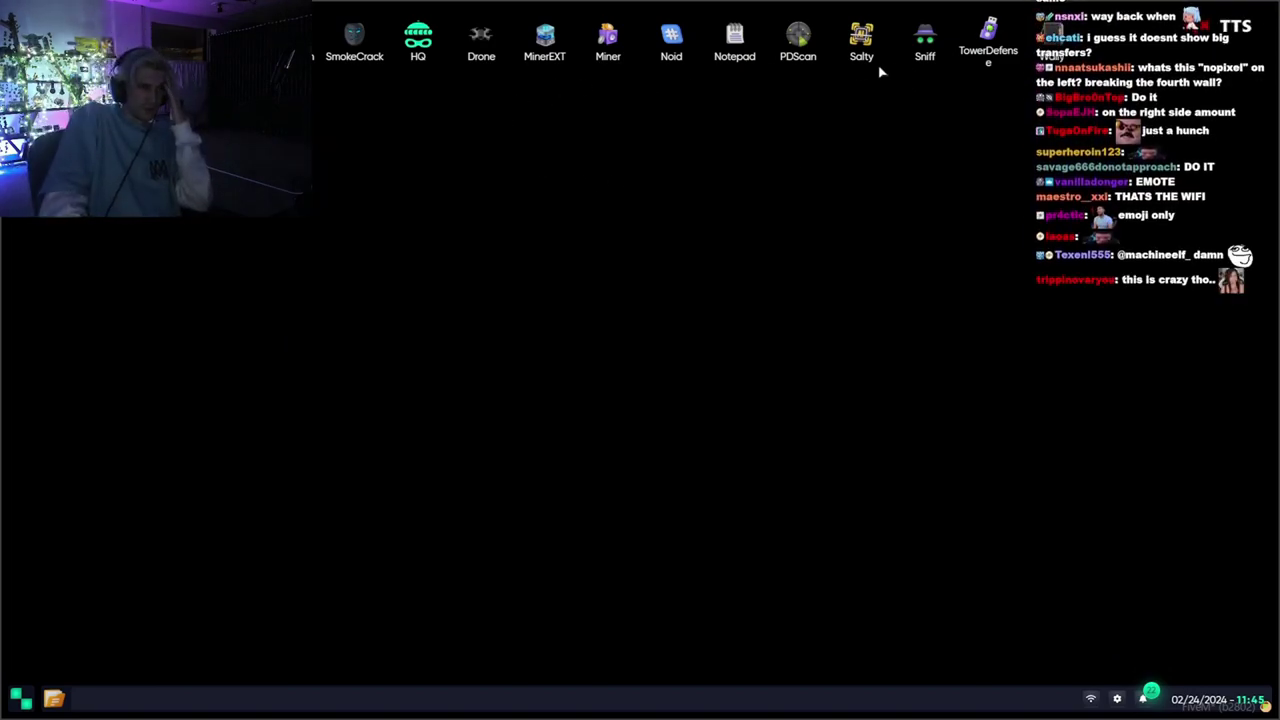
Open and close Sniff, select the first sender address, close Binunce, and open Notepad
{"action": "left_click", "coordinate": [925, 42]}
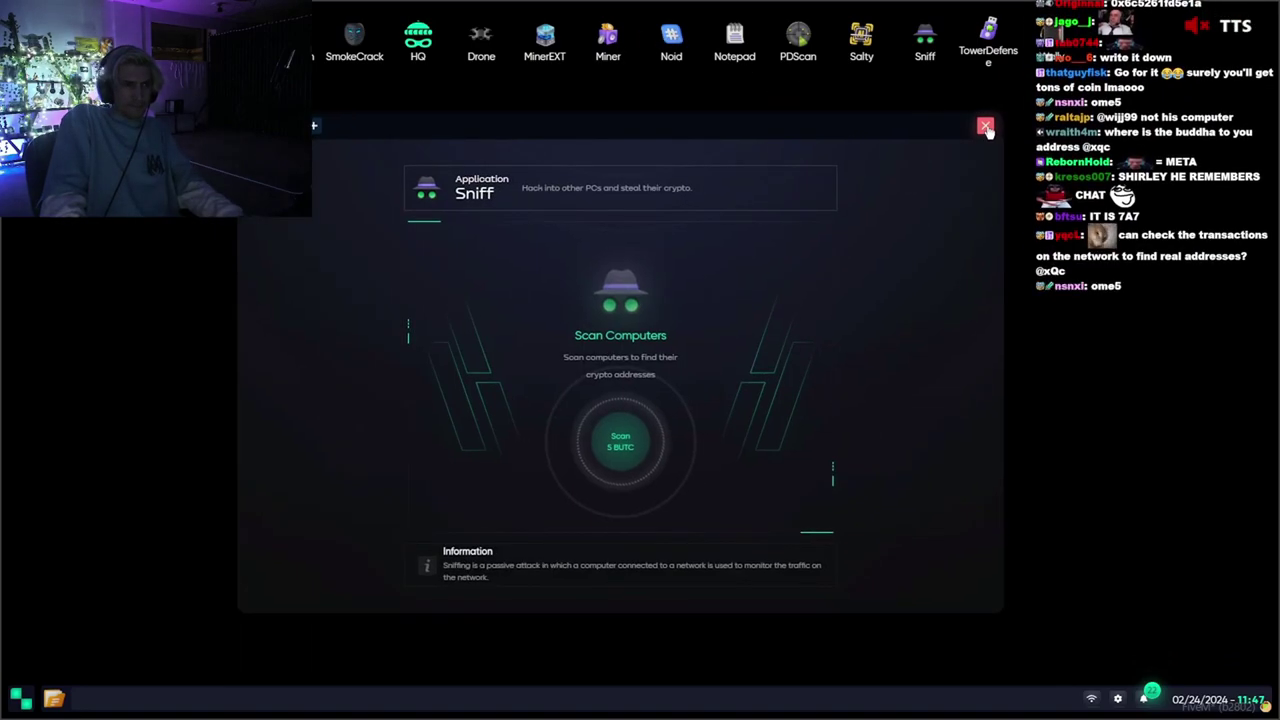
{"action": "left_click", "coordinate": [986, 128]}
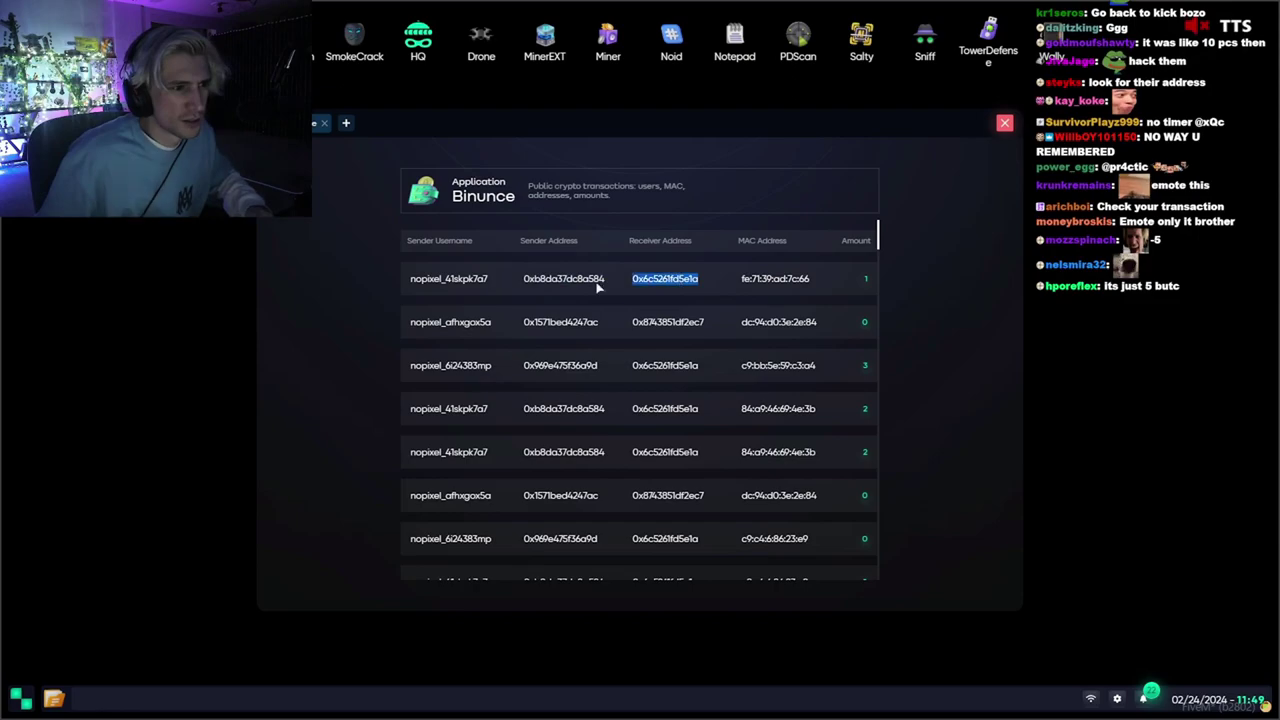
{"action": "left_click_drag", "start_coordinate": [604, 284], "coordinate": [514, 286]}
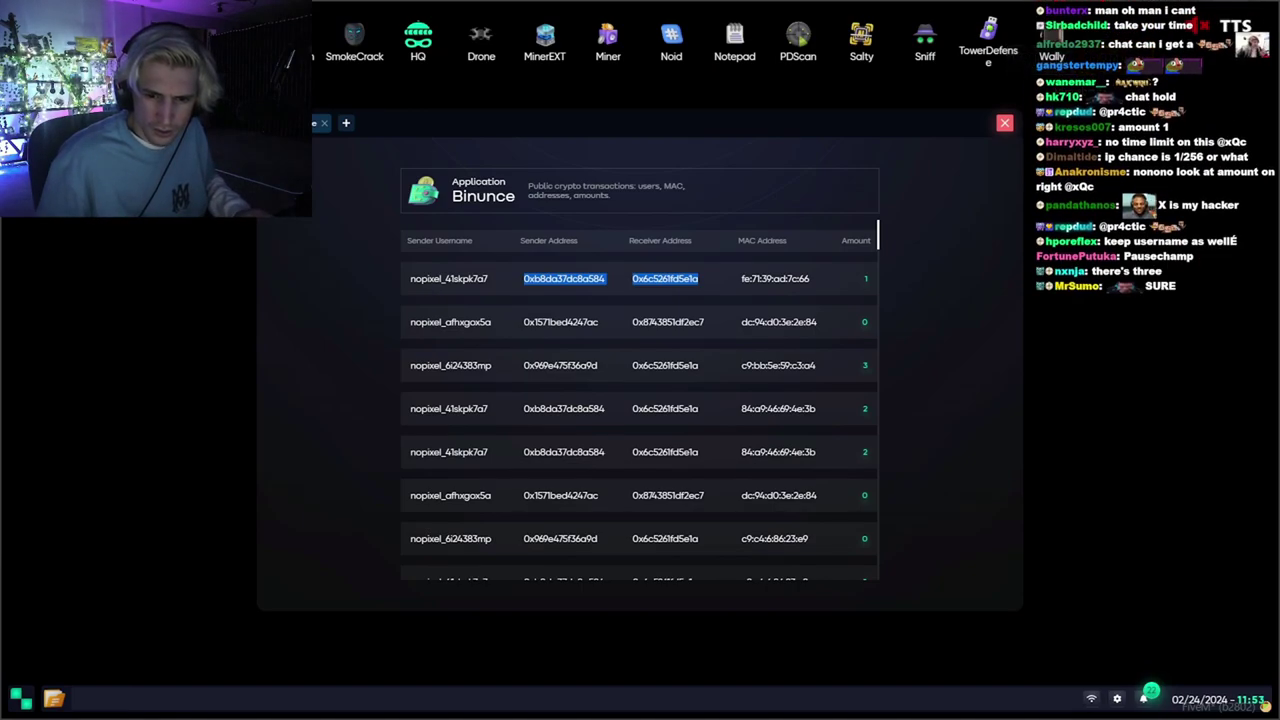
{"action": "left_click", "coordinate": [1003, 123]}
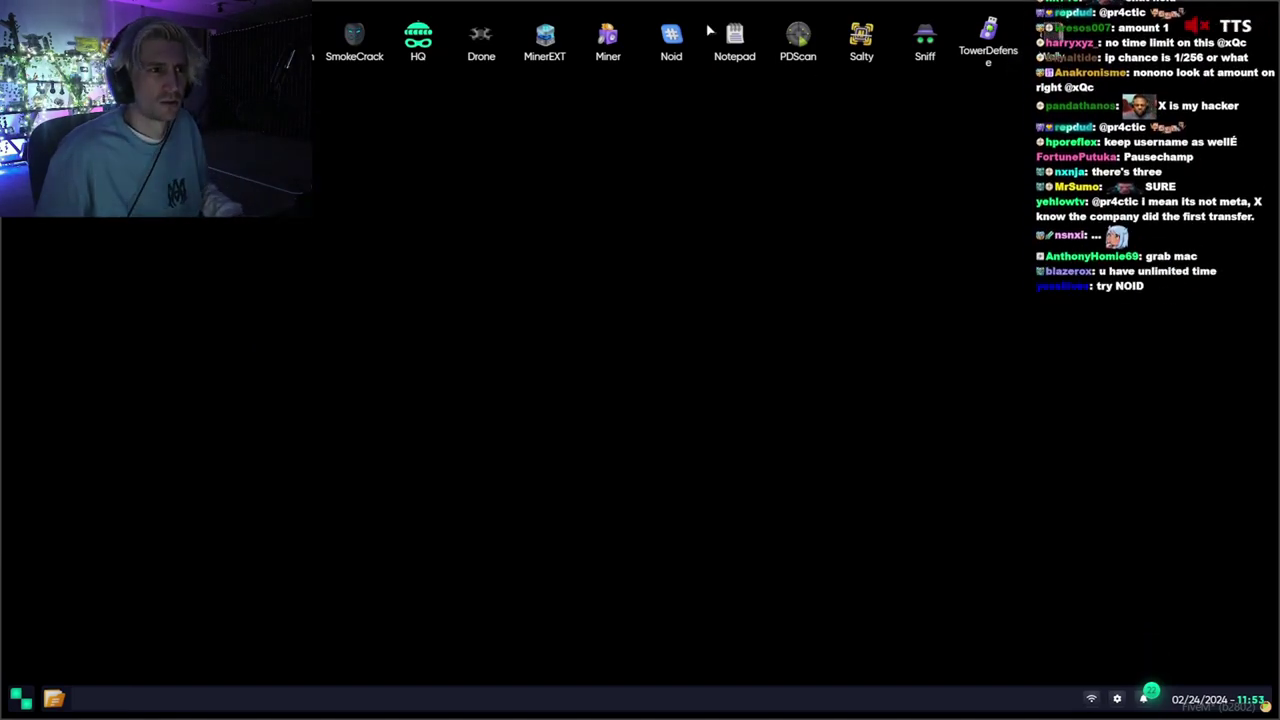
{"action": "left_click", "coordinate": [734, 42]}
{"action": "left_click_drag", "start_coordinate": [723, 130], "coordinate": [987, 136]}
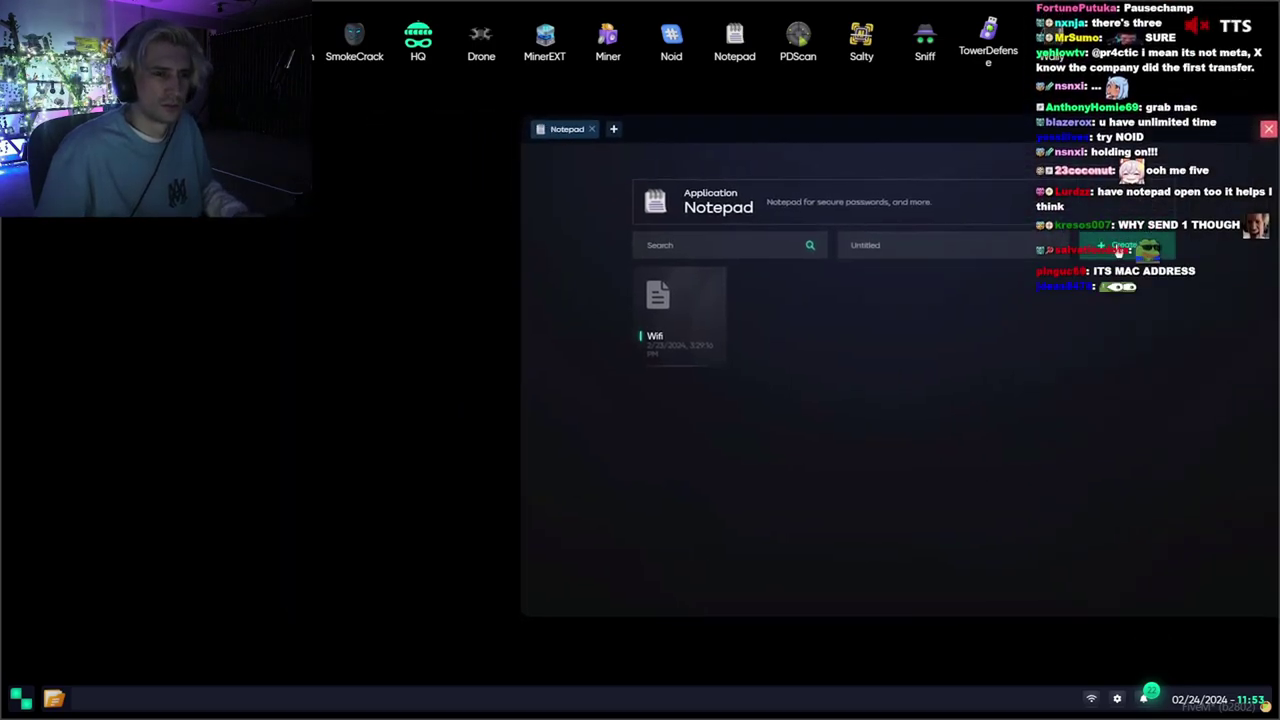
Create a note holding the pasted receiver address 0x6c5261fd5e1a, with Sniff open beside it
{"action": "left_click", "coordinate": [1006, 300]}
{"action": "key", "text": "ctrl+v"}
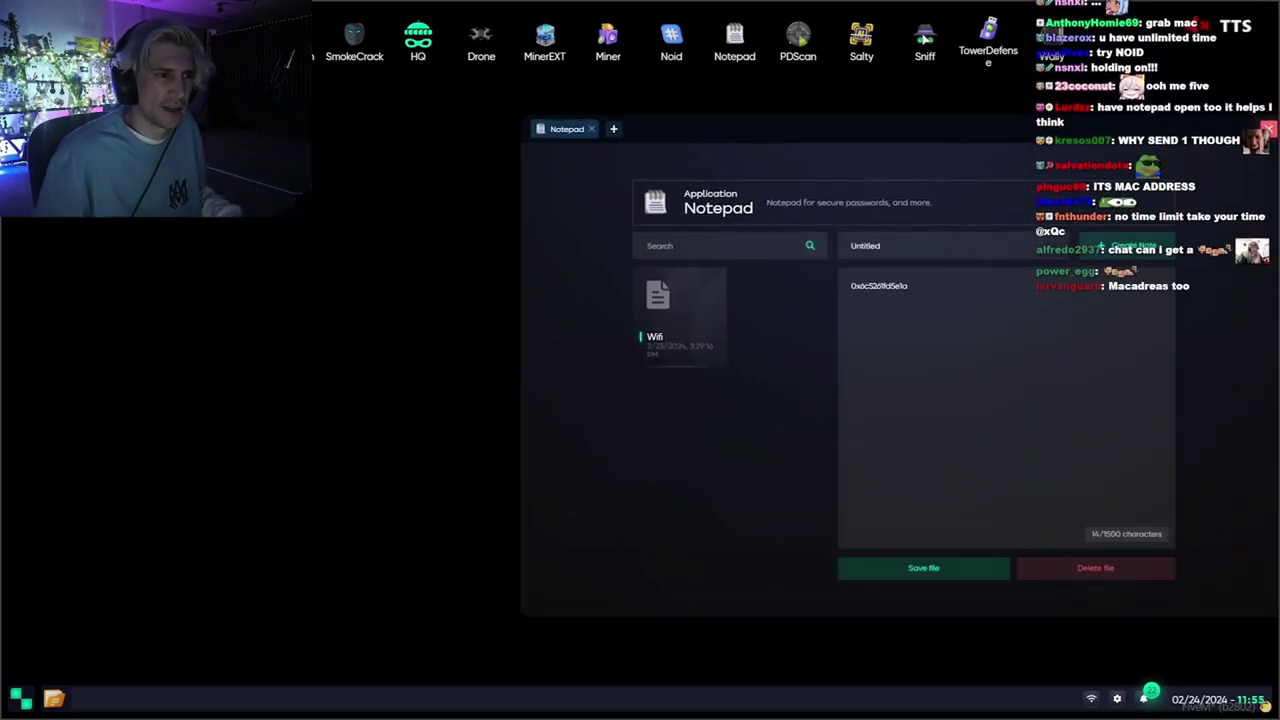
{"action": "left_click", "coordinate": [925, 40]}
{"action": "left_click_drag", "start_coordinate": [908, 127], "coordinate": [872, 133]}
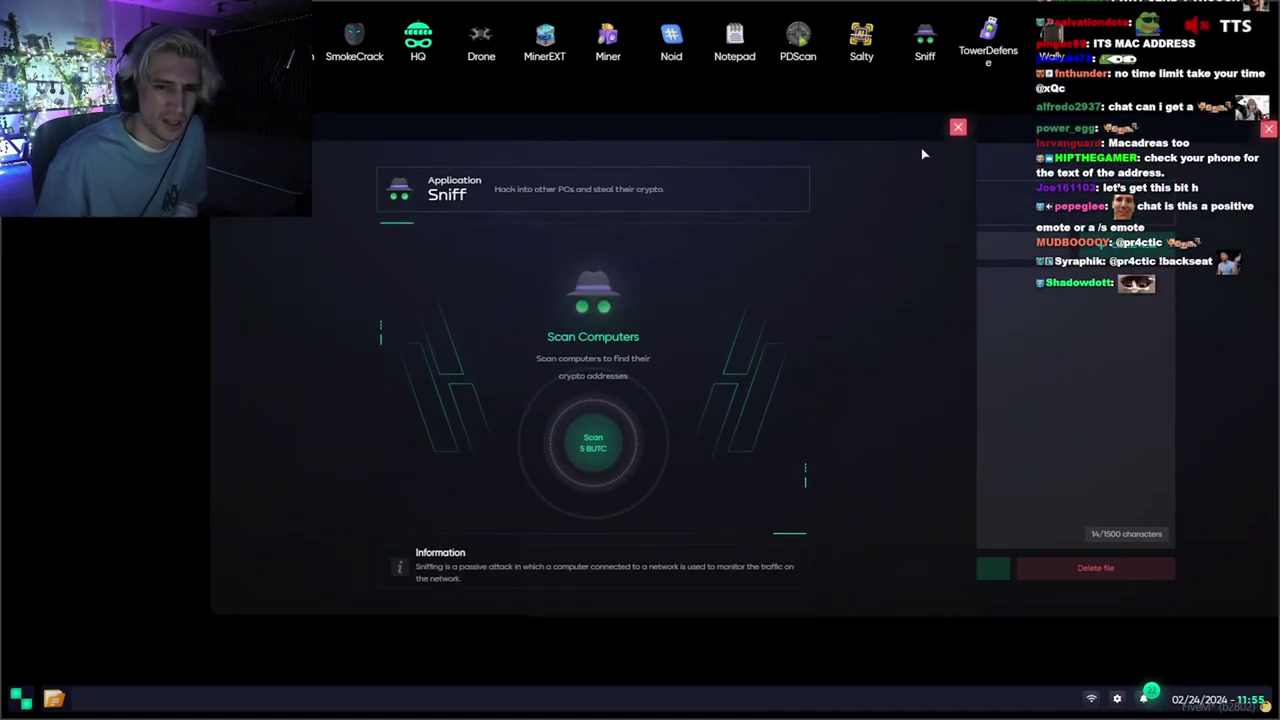
{"action": "left_click_drag", "start_coordinate": [872, 133], "coordinate": [793, 146]}
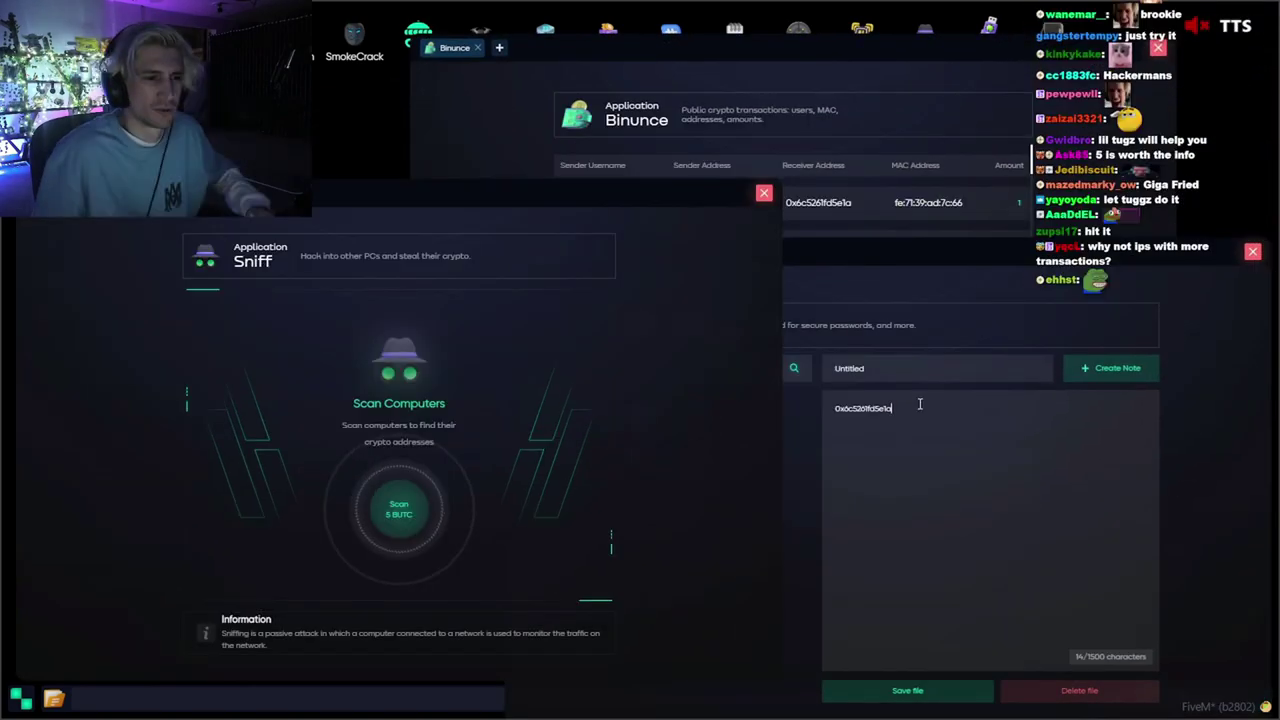
Start a second note line for MAC fe:71:39:ad:7c:66 and rearrange the Sniff and Notepad windows
{"action": "key", "text": "Return"}
{"action": "type", "text": "fe:71:39:ad:7c:66"}
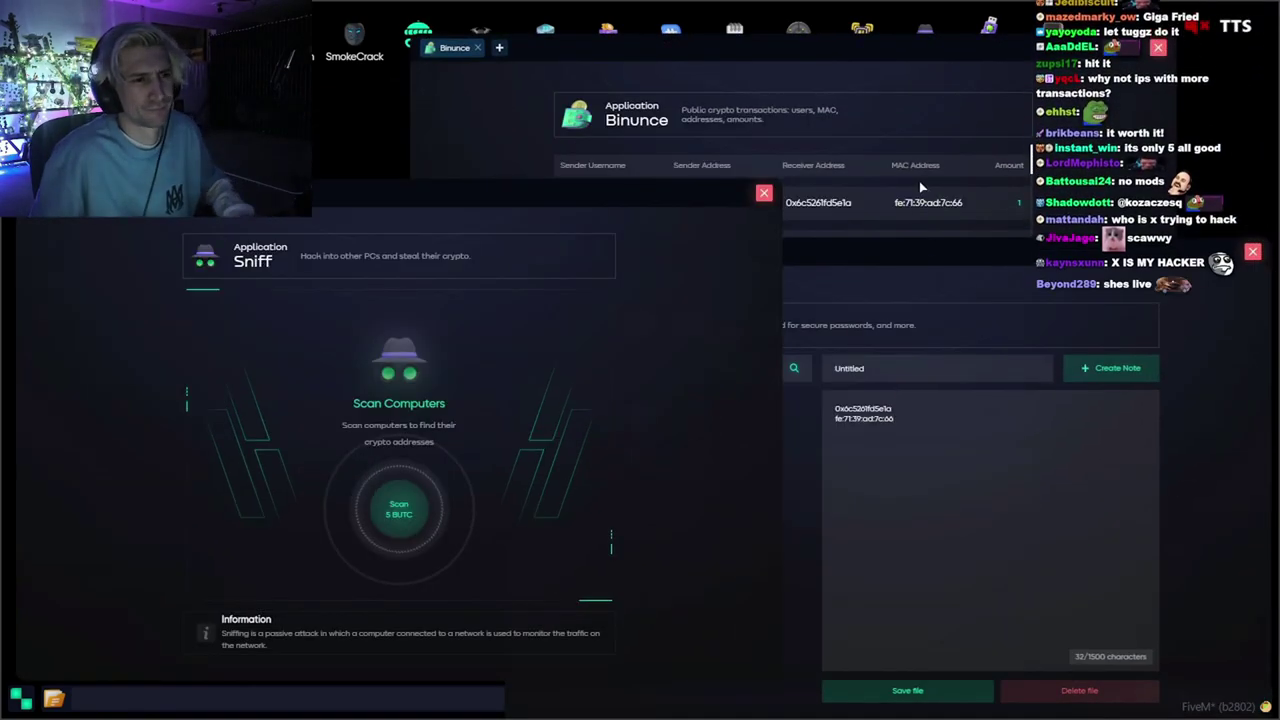
{"action": "left_click_drag", "start_coordinate": [1003, 254], "coordinate": [993, 139]}
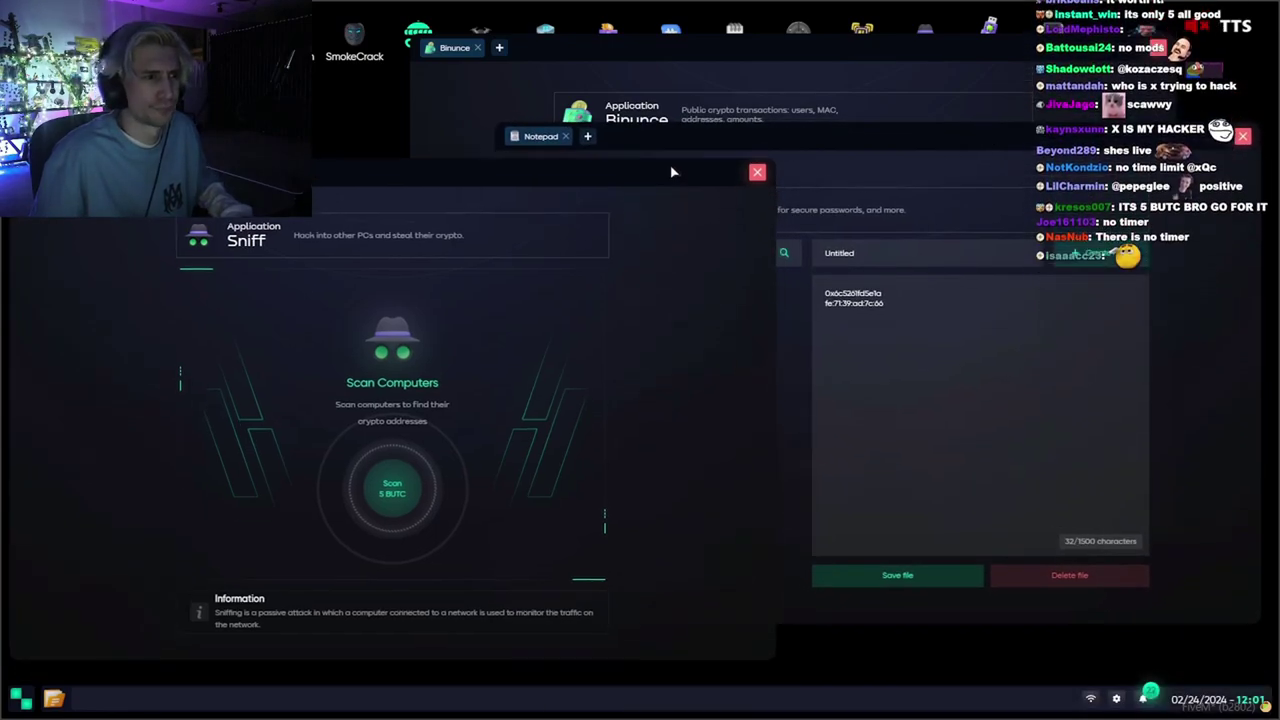
{"action": "mouse_move", "coordinate": [680, 196]}
{"action": "left_mouse_down"}
{"action": "mouse_move", "coordinate": [708, 100]}
{"action": "mouse_move", "coordinate": [700, 136]}
{"action": "left_mouse_up"}
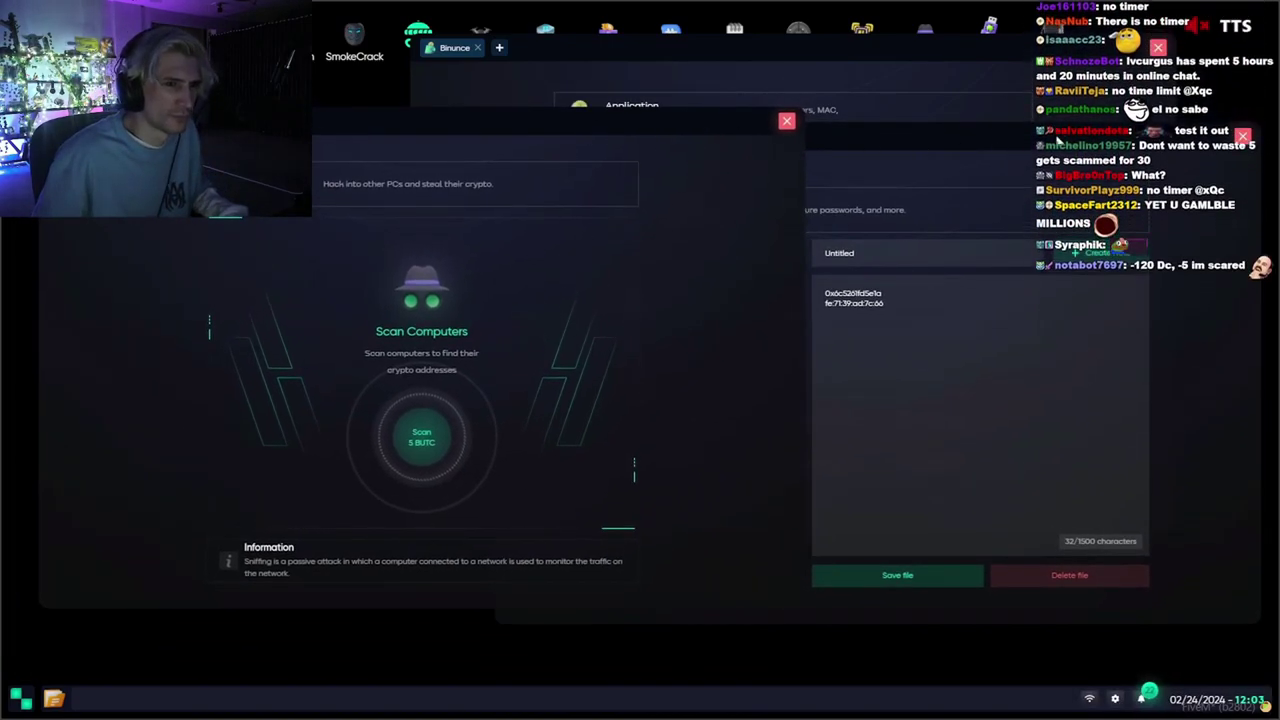
{"action": "mouse_move", "coordinate": [920, 160]}
{"action": "left_mouse_down"}
{"action": "mouse_move", "coordinate": [1062, 139]}
{"action": "mouse_move", "coordinate": [1160, 152]}
{"action": "left_mouse_up"}
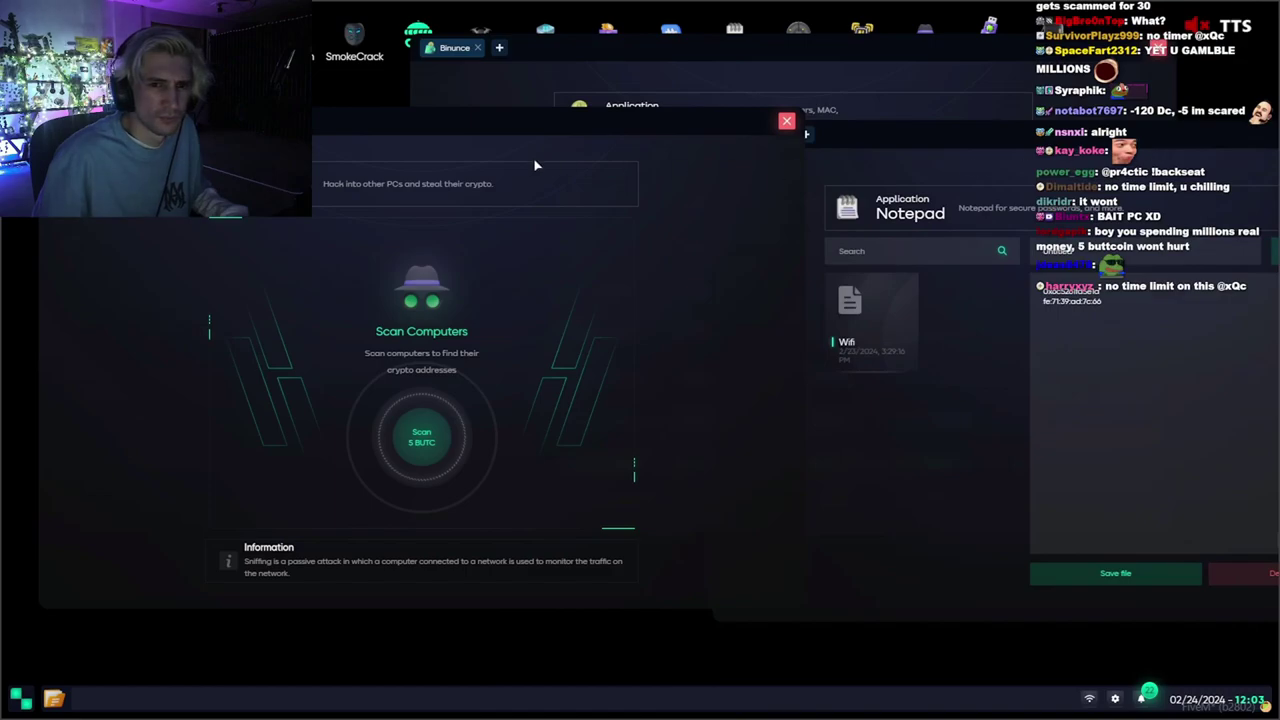
{"action": "left_click_drag", "start_coordinate": [534, 130], "coordinate": [683, 136]}
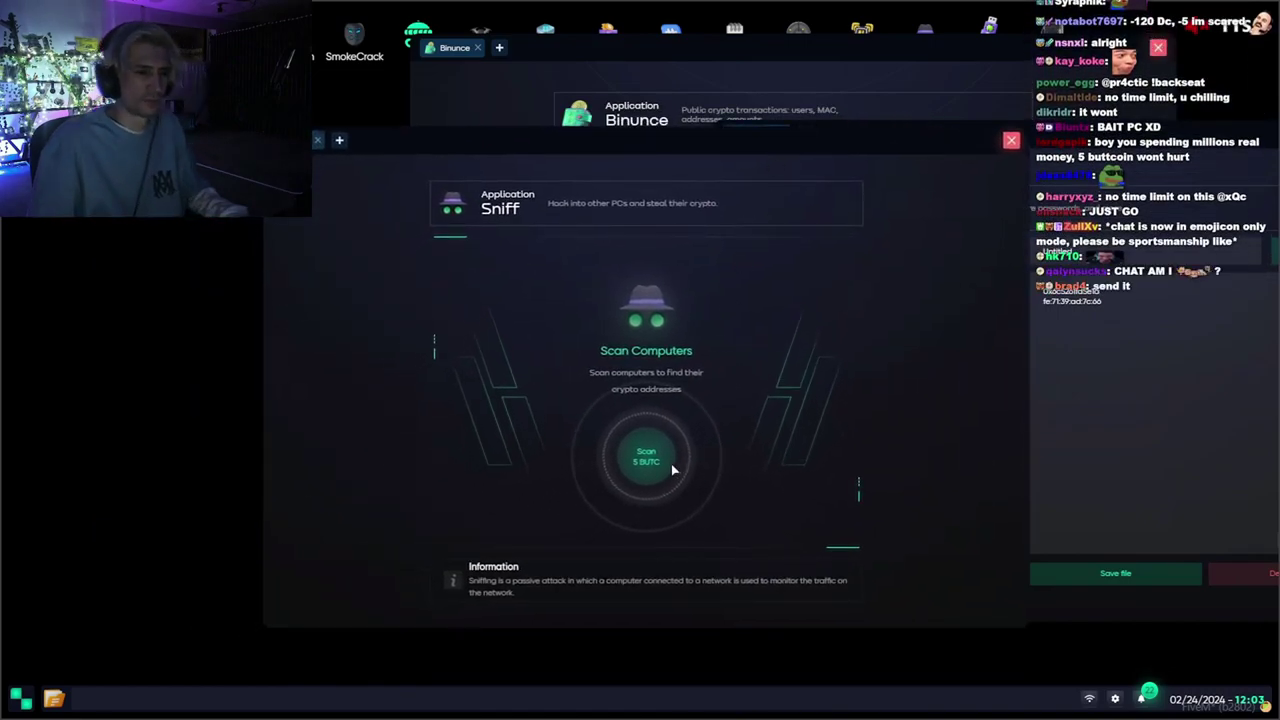
{"action": "left_click", "coordinate": [648, 462]}
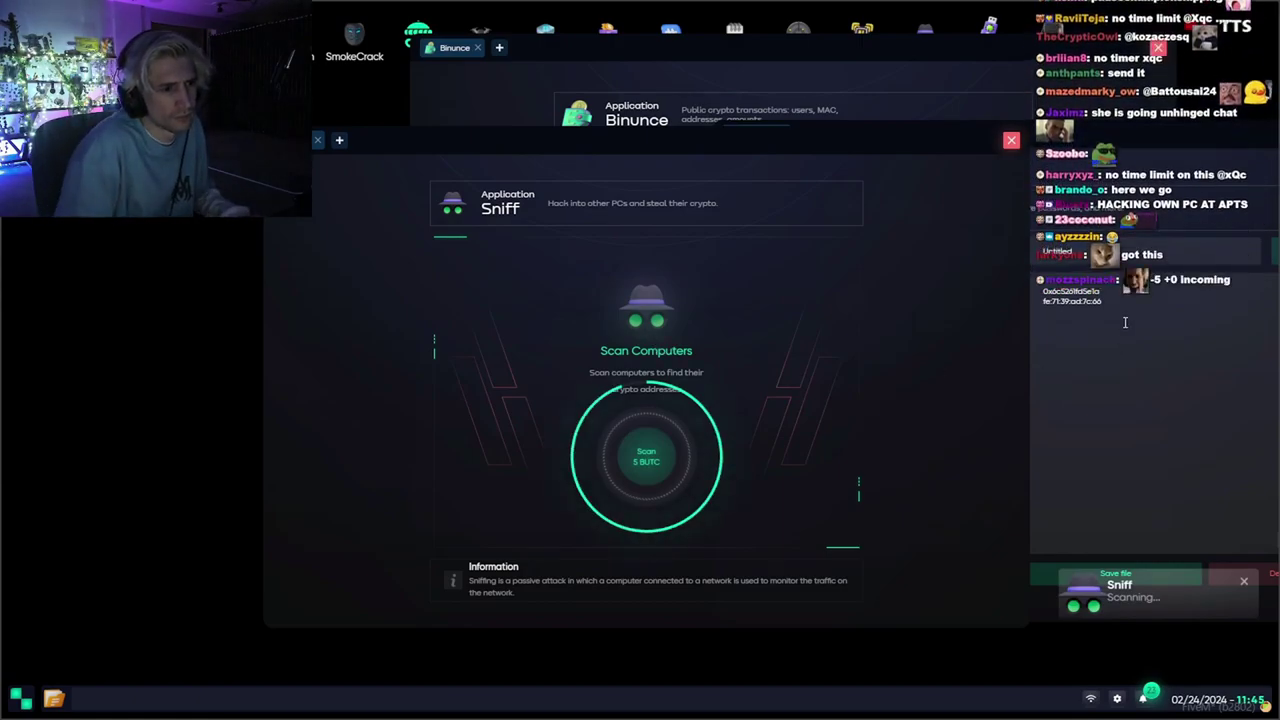
{"action": "left_click", "coordinate": [1110, 325]}
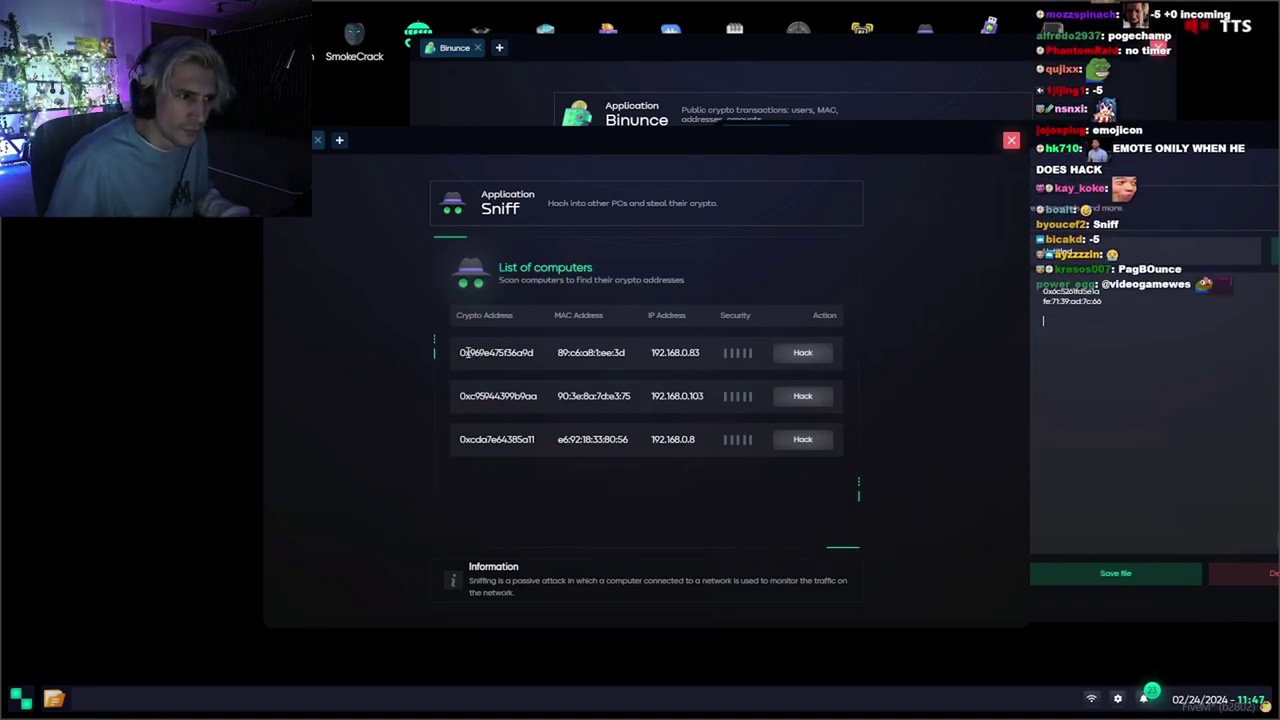
{"action": "left_click_drag", "start_coordinate": [461, 352], "coordinate": [626, 430]}
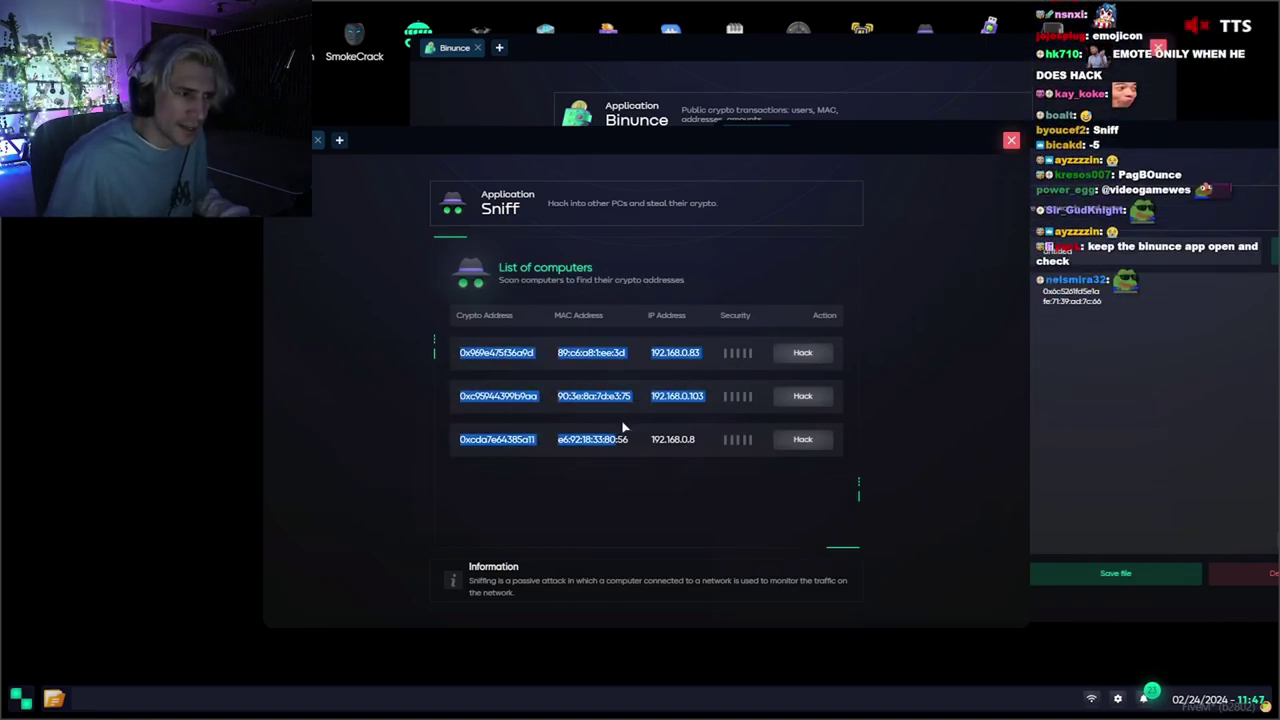
{"action": "left_click", "coordinate": [642, 439]}
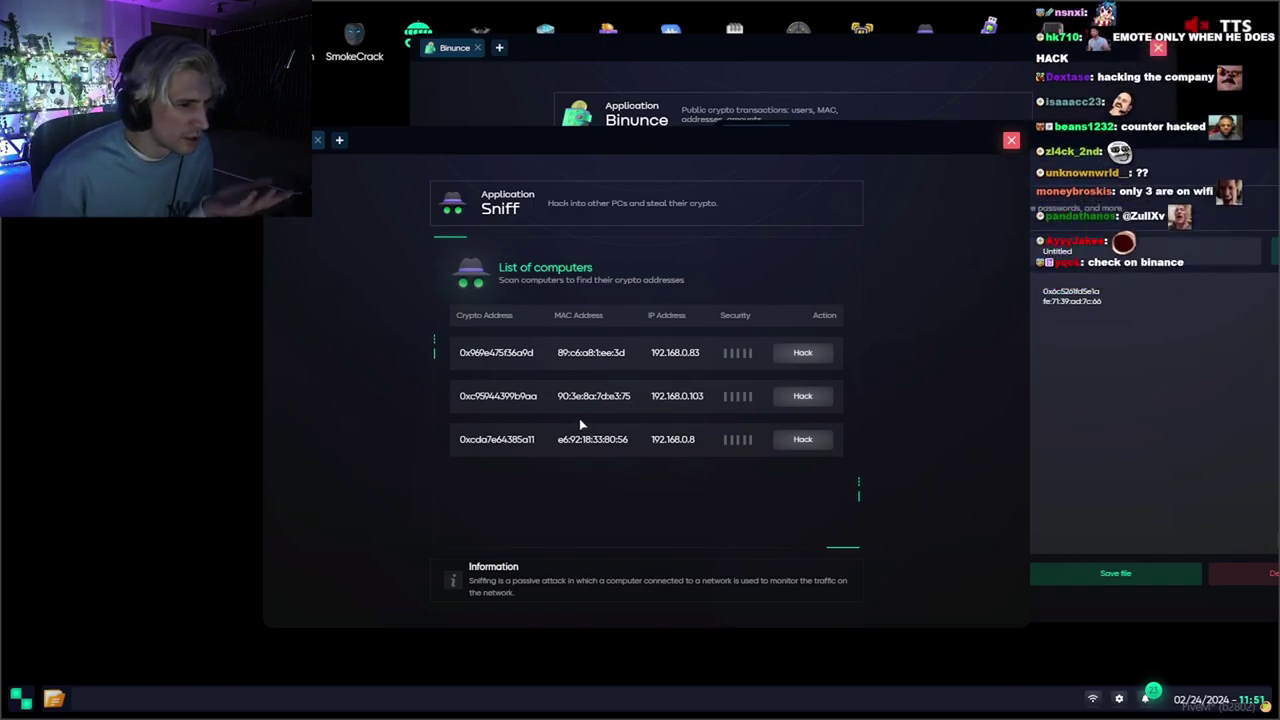
Move Sniff left and Notepad down to reveal Binunce, then pick out receiver 0x6c5261fd5e1a
{"action": "left_click_drag", "start_coordinate": [746, 140], "coordinate": [508, 143]}
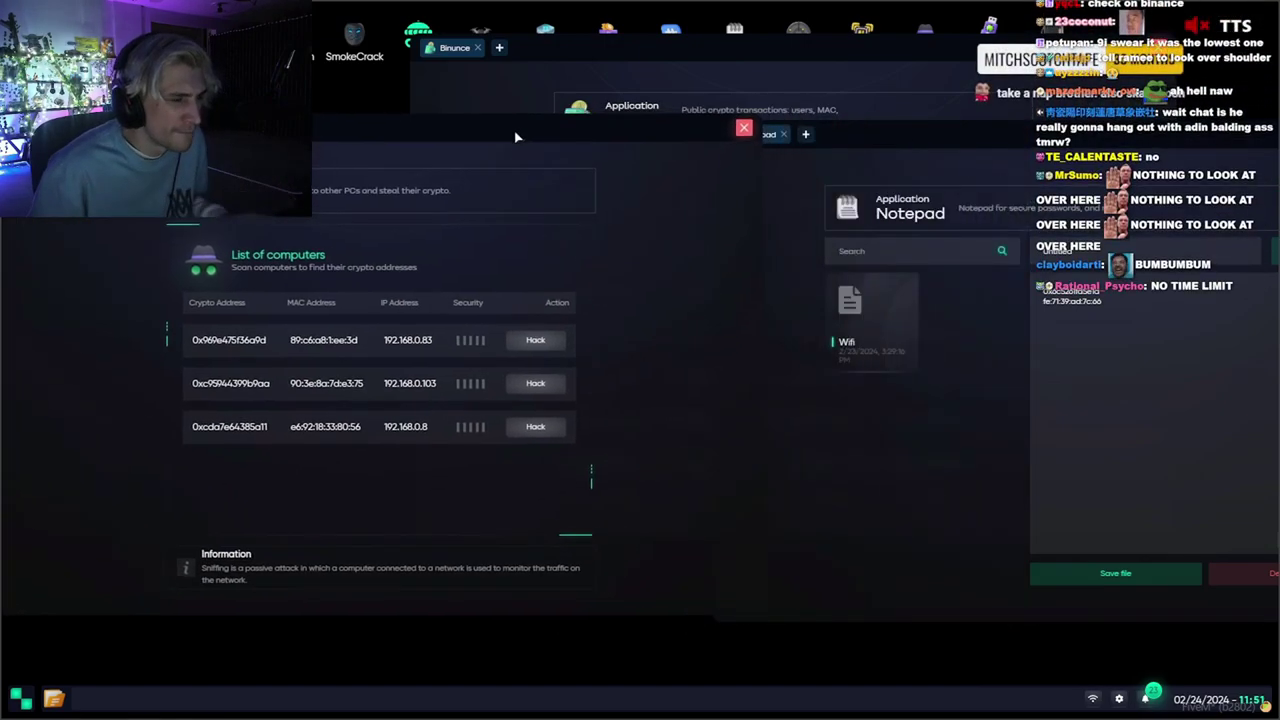
{"action": "left_click_drag", "start_coordinate": [760, 134], "coordinate": [750, 331]}
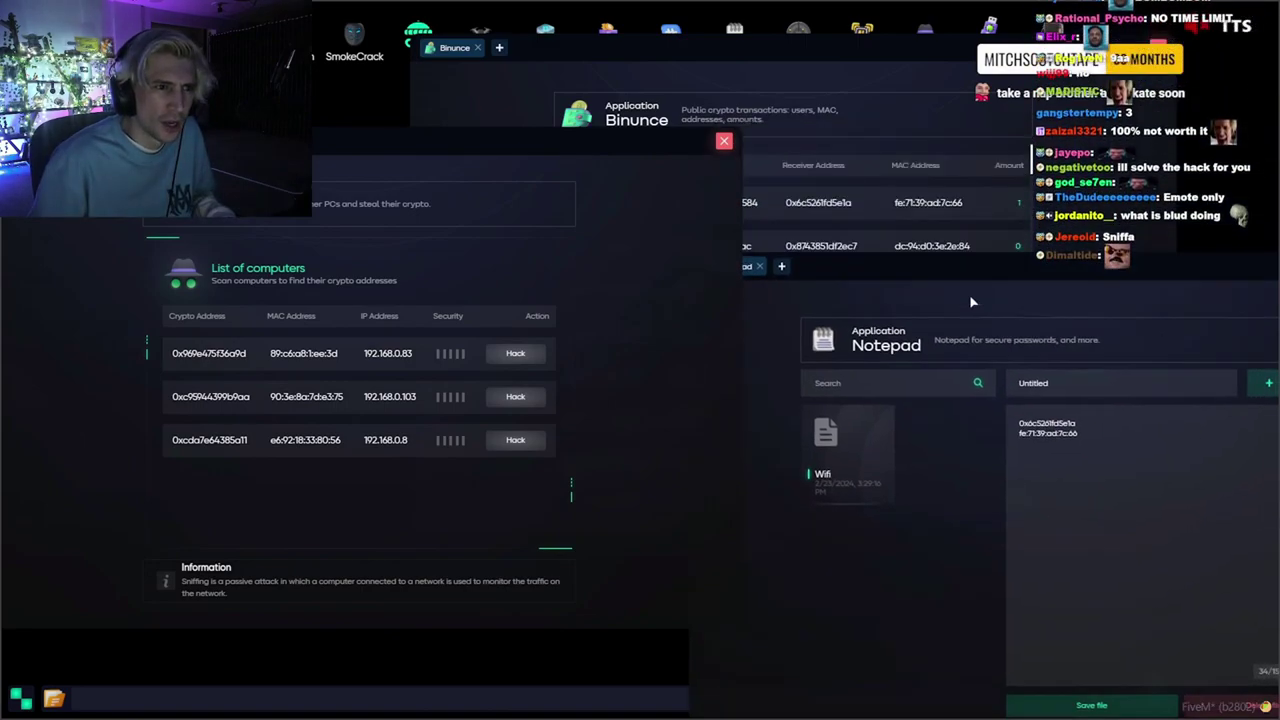
{"action": "left_click_drag", "start_coordinate": [990, 22], "coordinate": [993, 18]}
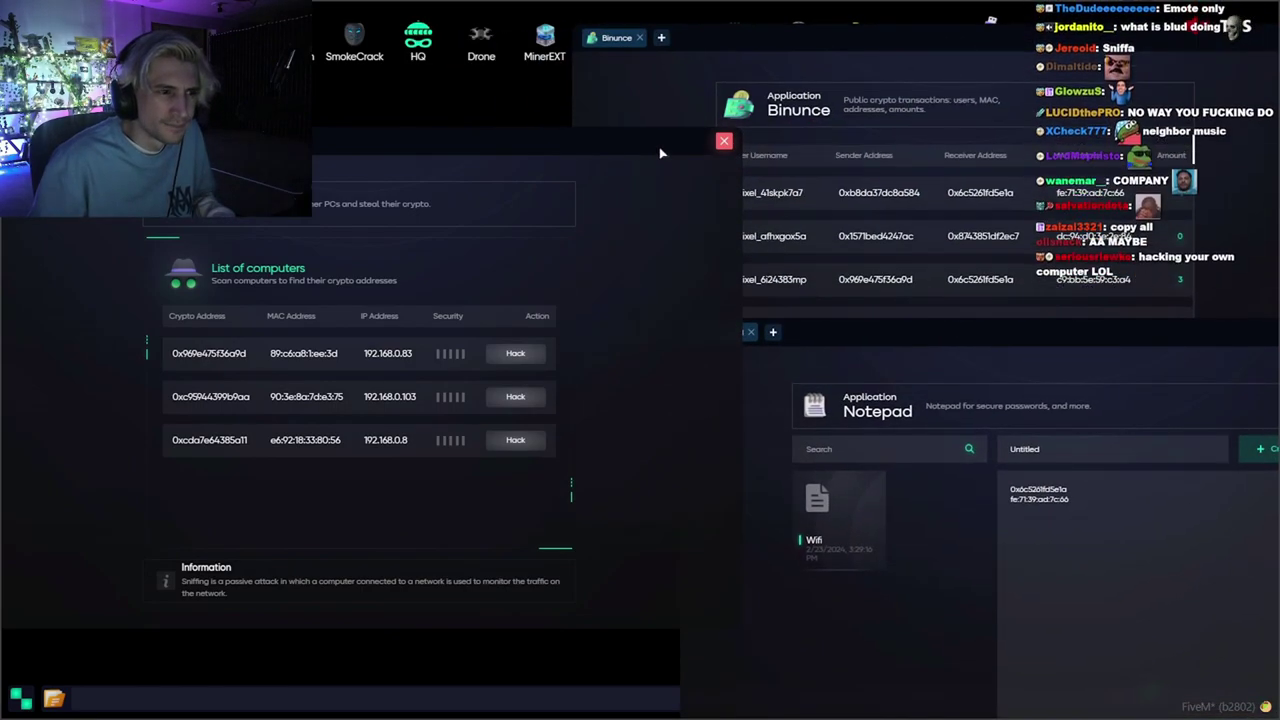
{"action": "left_click_drag", "start_coordinate": [650, 152], "coordinate": [533, 123]}
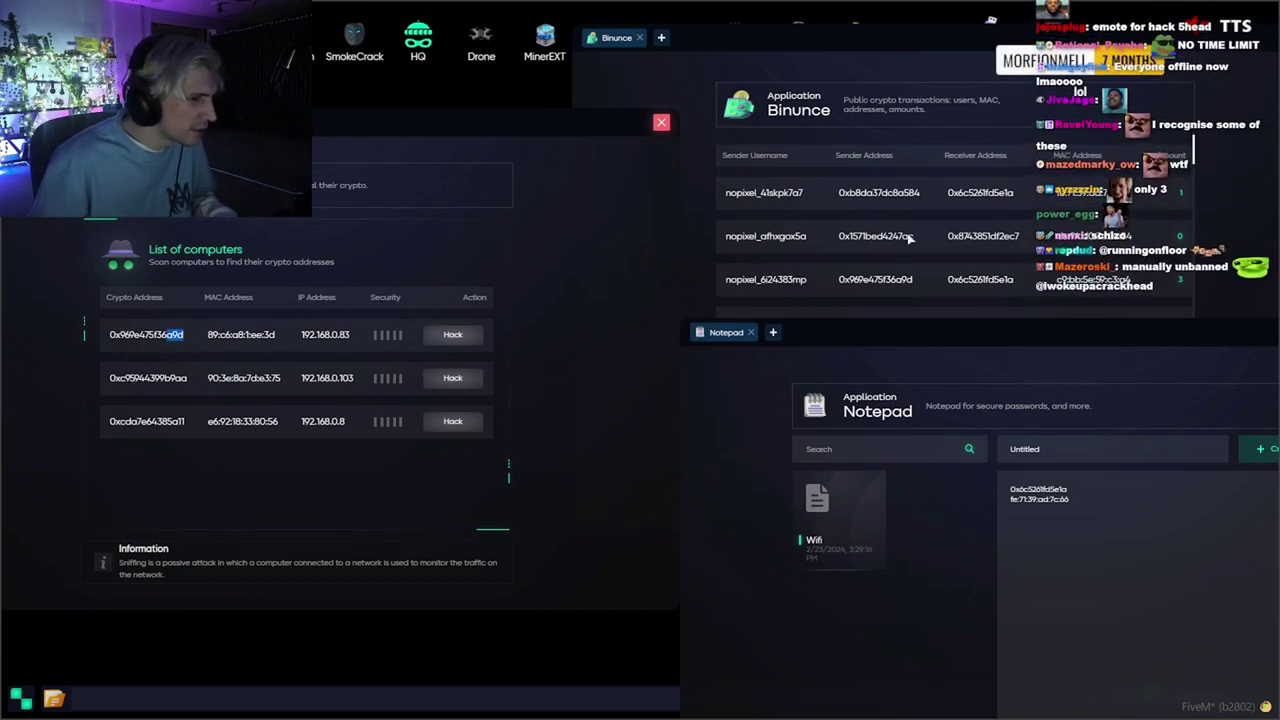
{"action": "left_click_drag", "start_coordinate": [958, 336], "coordinate": [900, 495]}
{"action": "scroll", "coordinate": [967, 312], "scroll_direction": "down", "scroll_amount": 3}
{"action": "scroll", "coordinate": [895, 293], "scroll_direction": "down", "scroll_amount": 2}
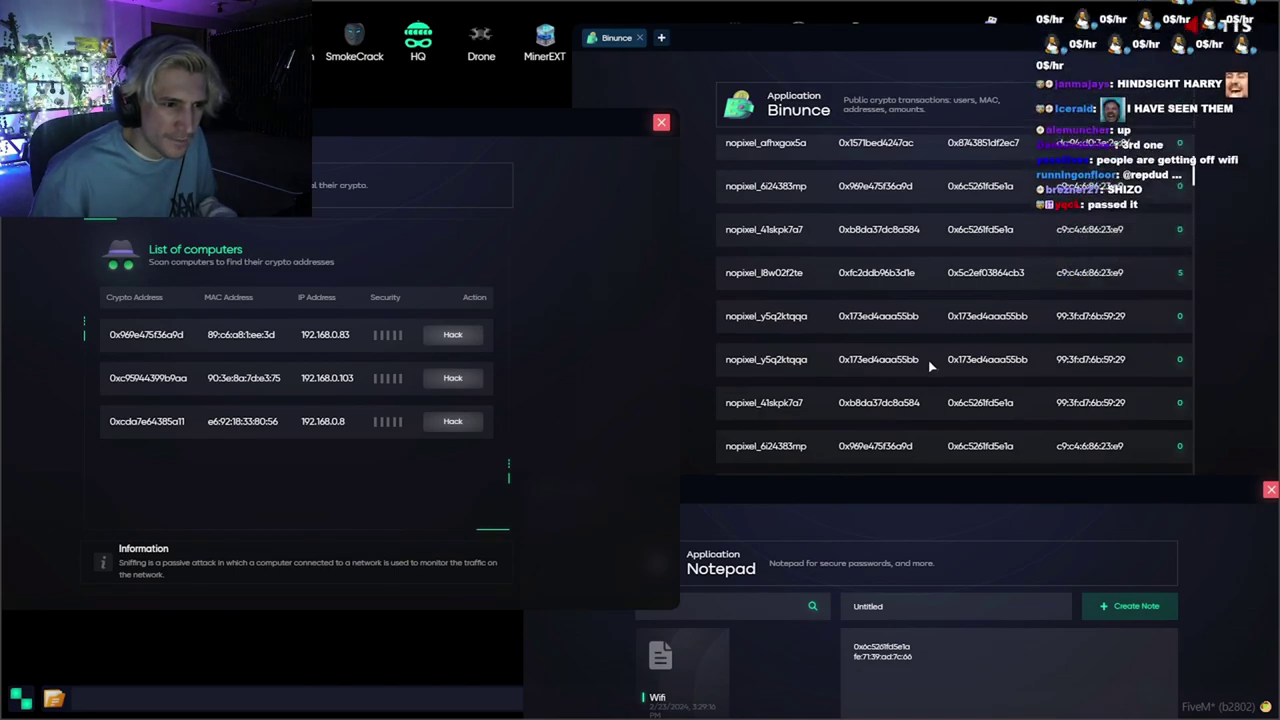
{"action": "scroll", "coordinate": [930, 366], "scroll_direction": "down", "scroll_amount": 4}
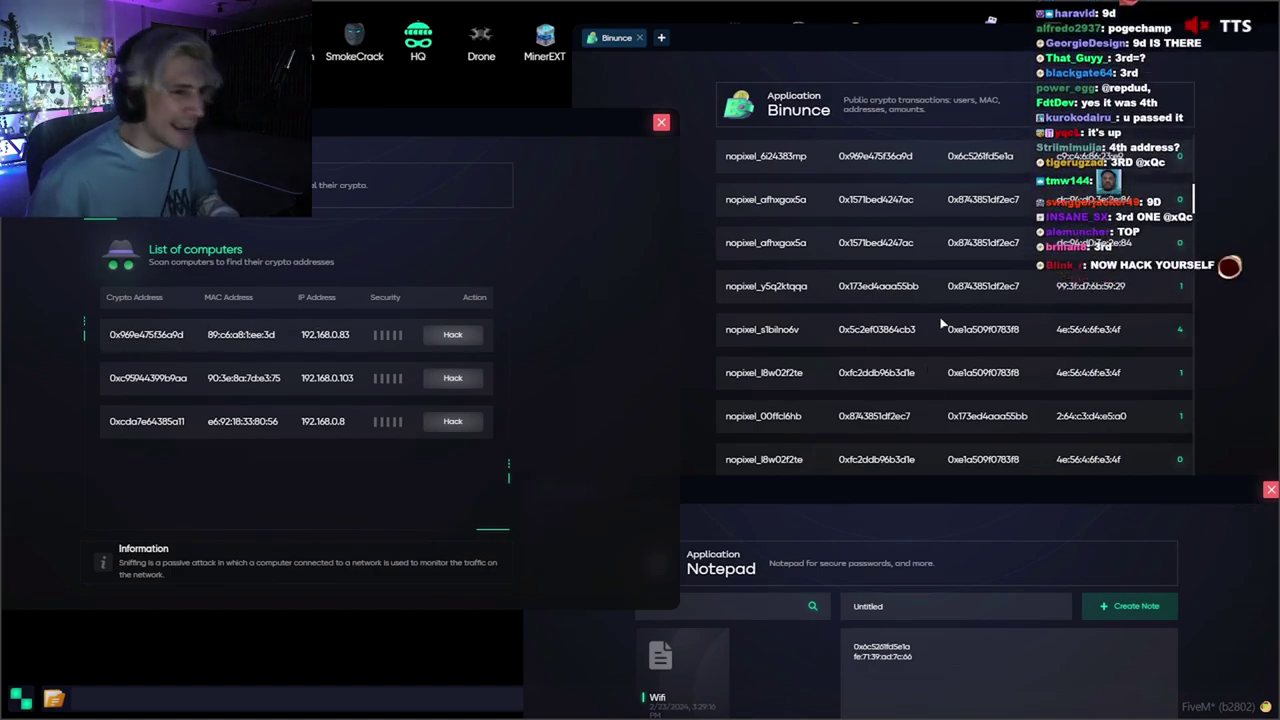
{"action": "scroll", "coordinate": [900, 300], "scroll_direction": "up", "scroll_amount": 5}
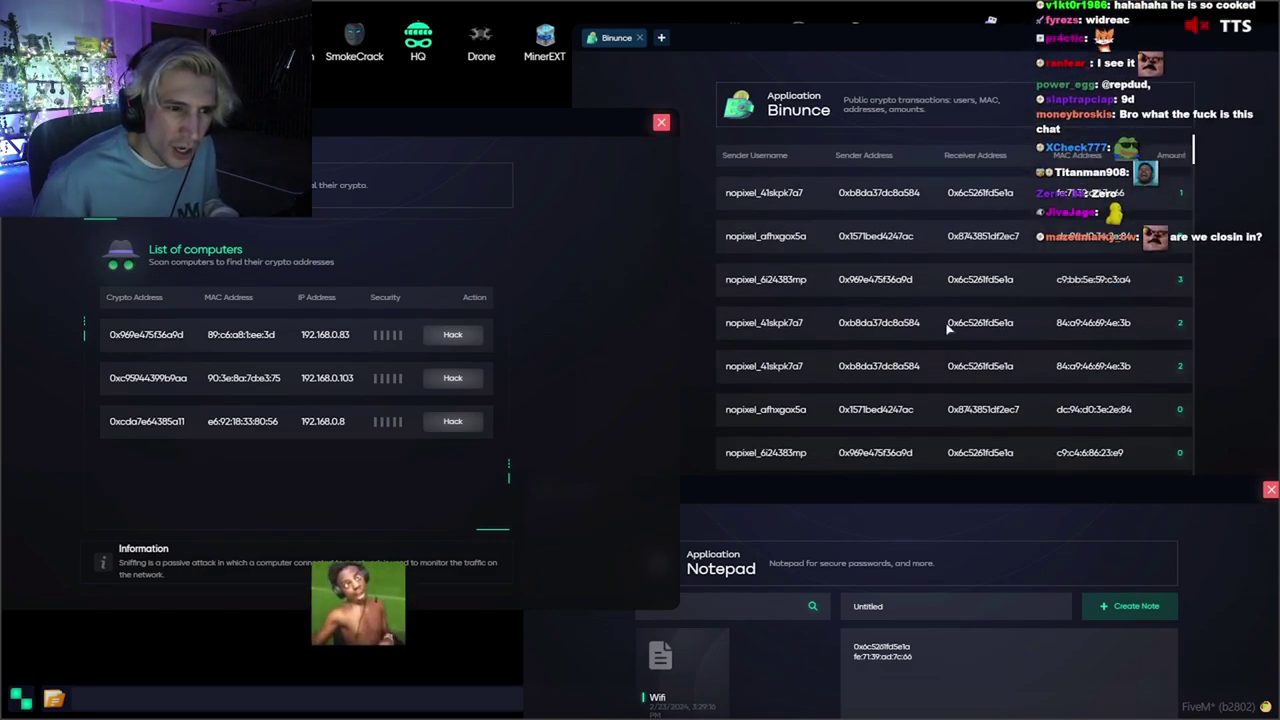
{"action": "double_click", "coordinate": [980, 322]}
{"action": "left_click", "coordinate": [1022, 331]}
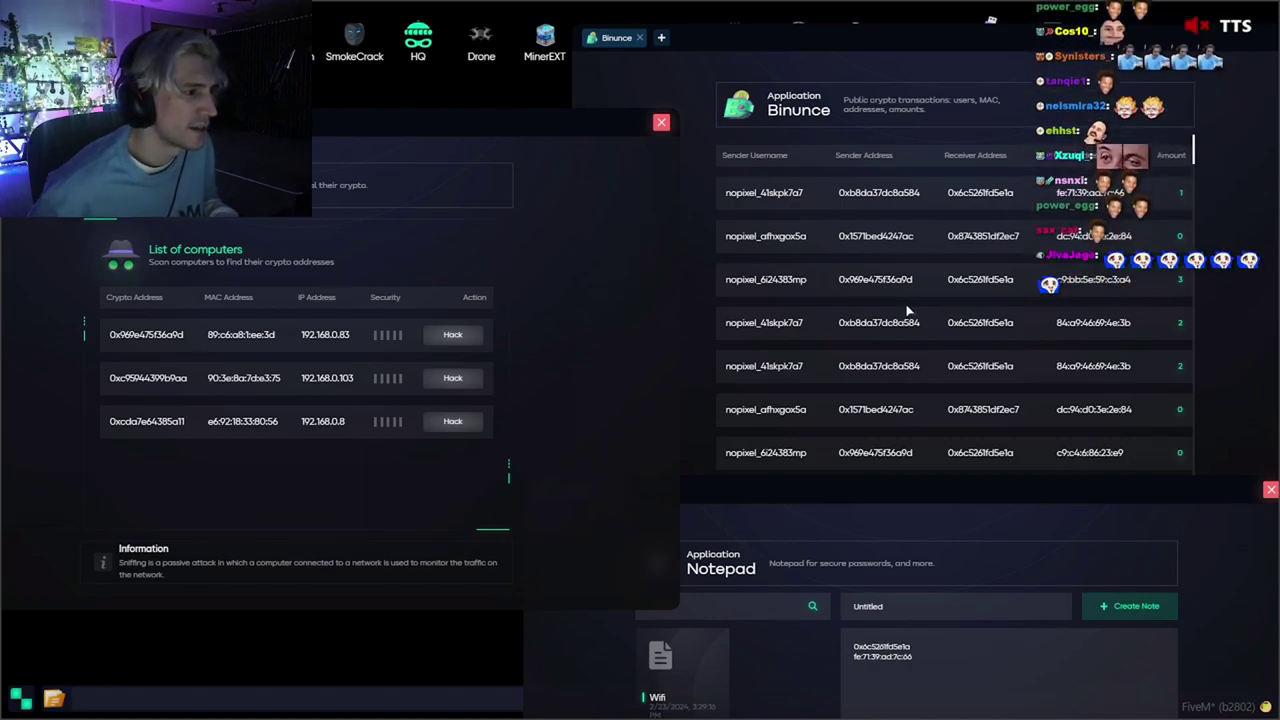
{"action": "scroll", "coordinate": [910, 310], "scroll_direction": "down", "scroll_amount": 4}
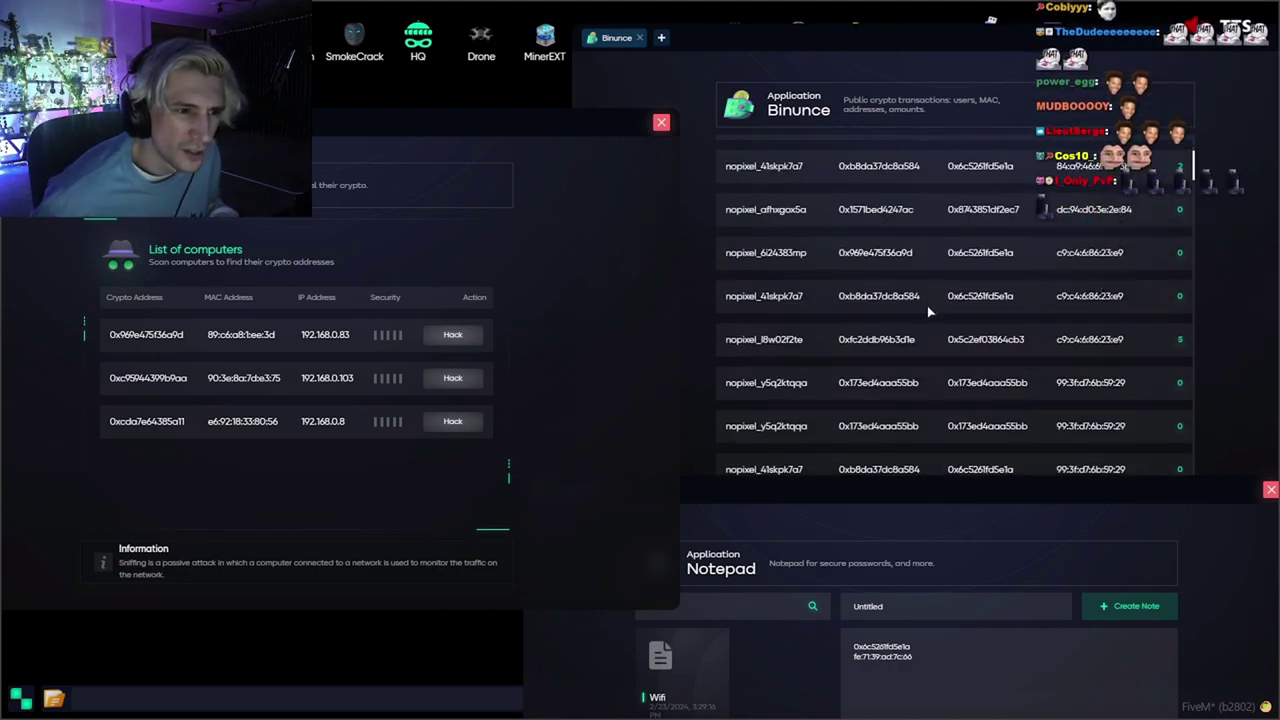
{"action": "scroll", "coordinate": [927, 306], "scroll_direction": "down", "scroll_amount": 3}
{"action": "scroll", "coordinate": [935, 320], "scroll_direction": "down", "scroll_amount": 3}
{"action": "scroll", "coordinate": [938, 332], "scroll_direction": "down", "scroll_amount": 3}
{"action": "scroll", "coordinate": [940, 340], "scroll_direction": "down", "scroll_amount": 3}
{"action": "scroll", "coordinate": [943, 350], "scroll_direction": "down", "scroll_amount": 3}
{"action": "scroll", "coordinate": [943, 350], "scroll_direction": "down", "scroll_amount": 2}
{"action": "scroll", "coordinate": [910, 355], "scroll_direction": "down", "scroll_amount": 4}
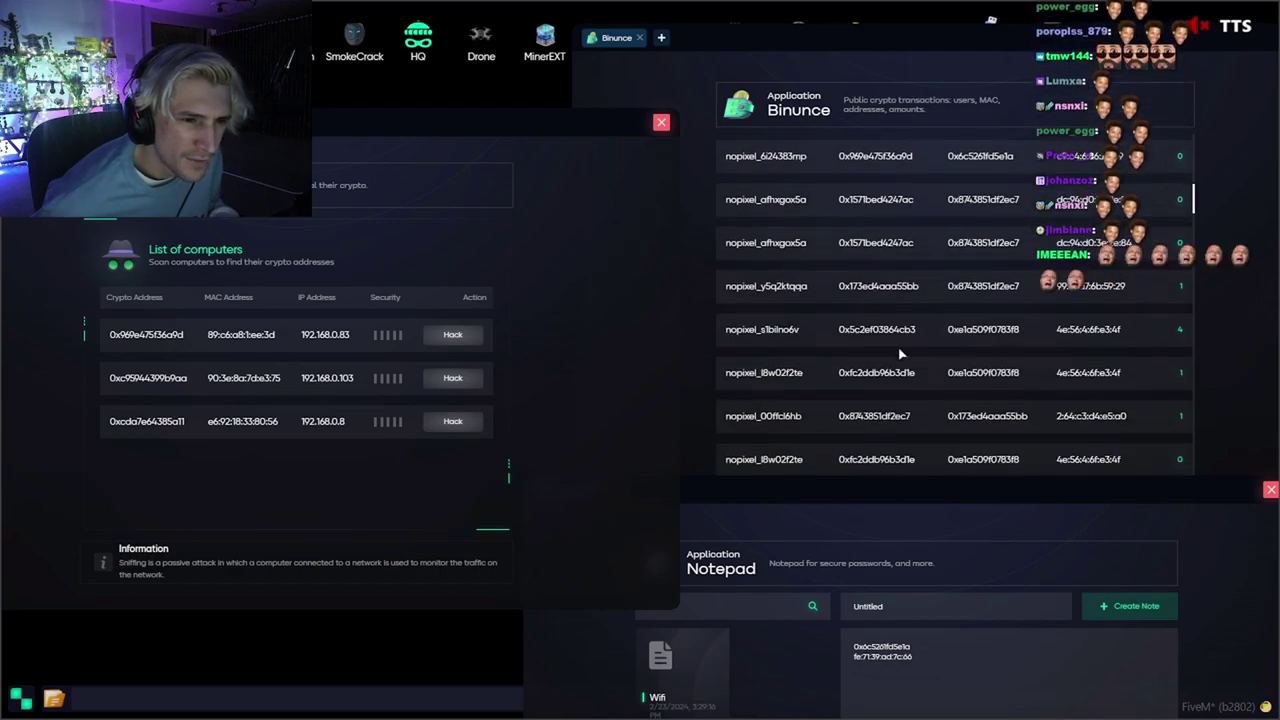
{"action": "scroll", "coordinate": [895, 357], "scroll_direction": "down", "scroll_amount": 3}
{"action": "scroll", "coordinate": [900, 357], "scroll_direction": "down", "scroll_amount": 2}
{"action": "scroll", "coordinate": [917, 357], "scroll_direction": "down", "scroll_amount": 2}
{"action": "scroll", "coordinate": [917, 357], "scroll_direction": "down", "scroll_amount": 2}
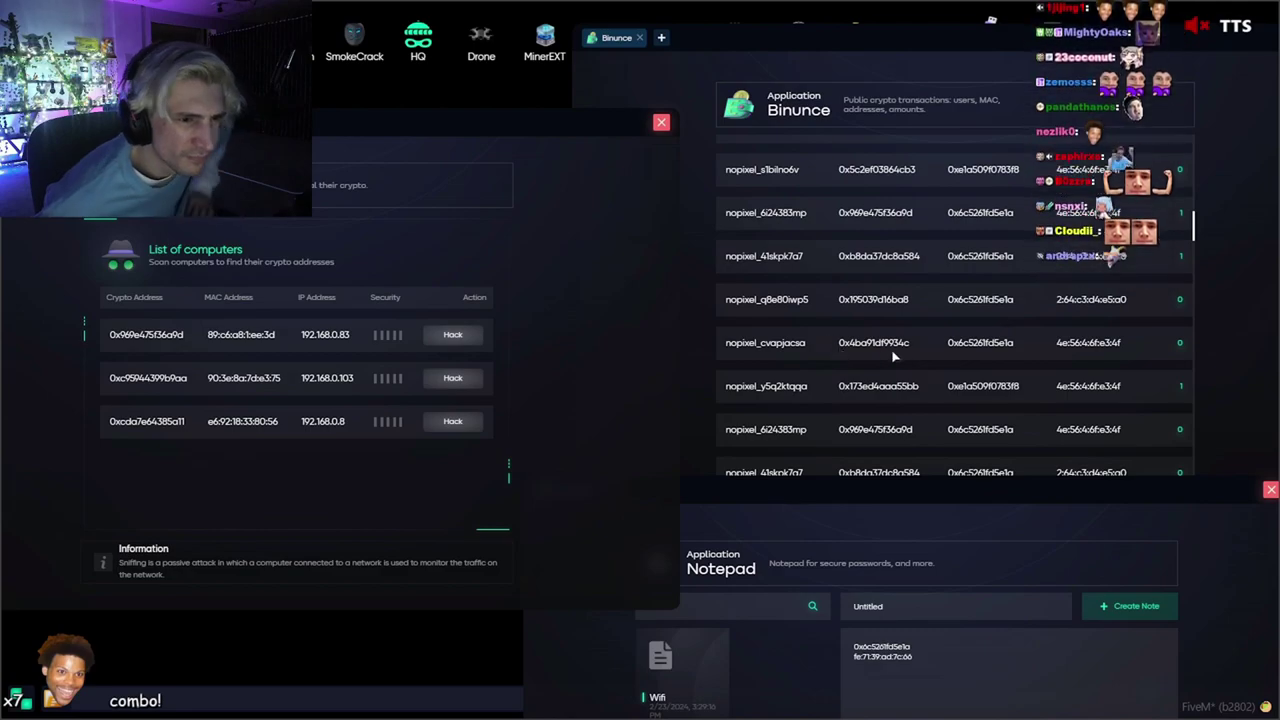
{"action": "scroll", "coordinate": [900, 360], "scroll_direction": "down", "scroll_amount": 2}
{"action": "scroll", "coordinate": [941, 370], "scroll_direction": "down", "scroll_amount": 2}
{"action": "scroll", "coordinate": [941, 370], "scroll_direction": "down", "scroll_amount": 2}
{"action": "scroll", "coordinate": [935, 372], "scroll_direction": "down", "scroll_amount": 2}
{"action": "scroll", "coordinate": [931, 376], "scroll_direction": "down", "scroll_amount": 2}
{"action": "scroll", "coordinate": [929, 381], "scroll_direction": "down", "scroll_amount": 2}
{"action": "scroll", "coordinate": [929, 381], "scroll_direction": "down", "scroll_amount": 2}
{"action": "scroll", "coordinate": [928, 382], "scroll_direction": "down", "scroll_amount": 2}
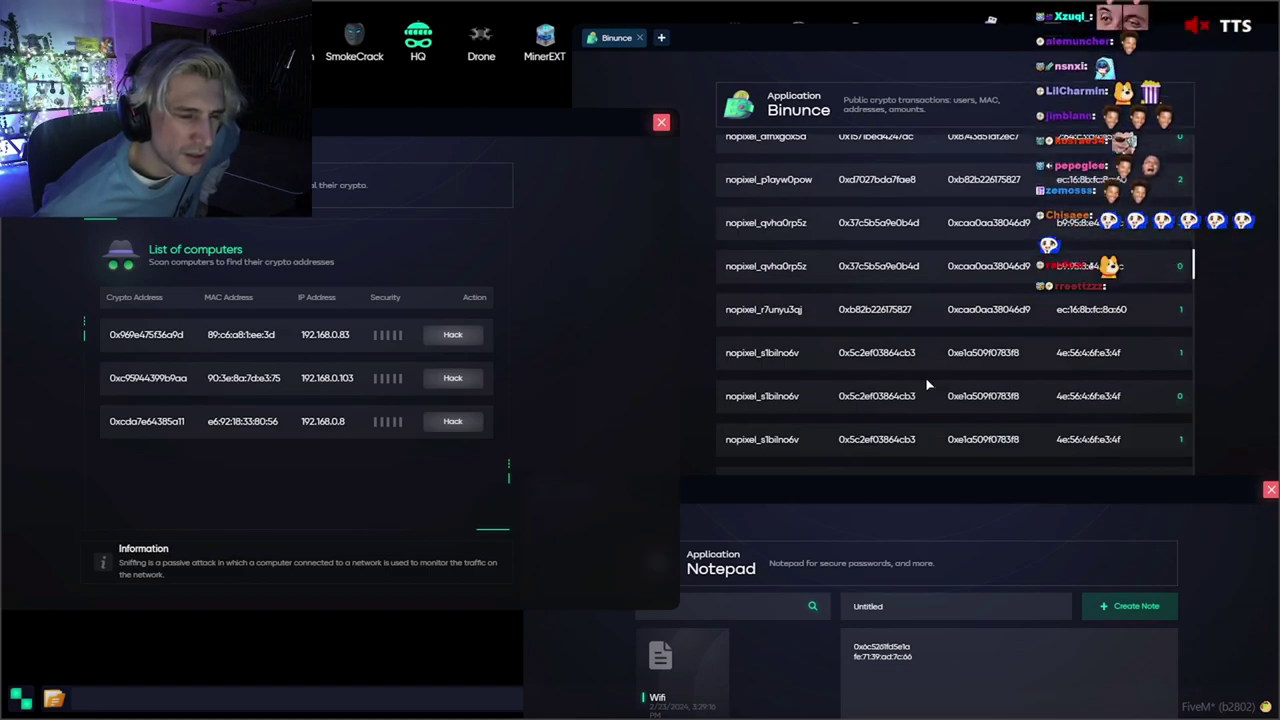
{"action": "scroll", "coordinate": [928, 383], "scroll_direction": "down", "scroll_amount": 2}
{"action": "scroll", "coordinate": [928, 383], "scroll_direction": "down", "scroll_amount": 2}
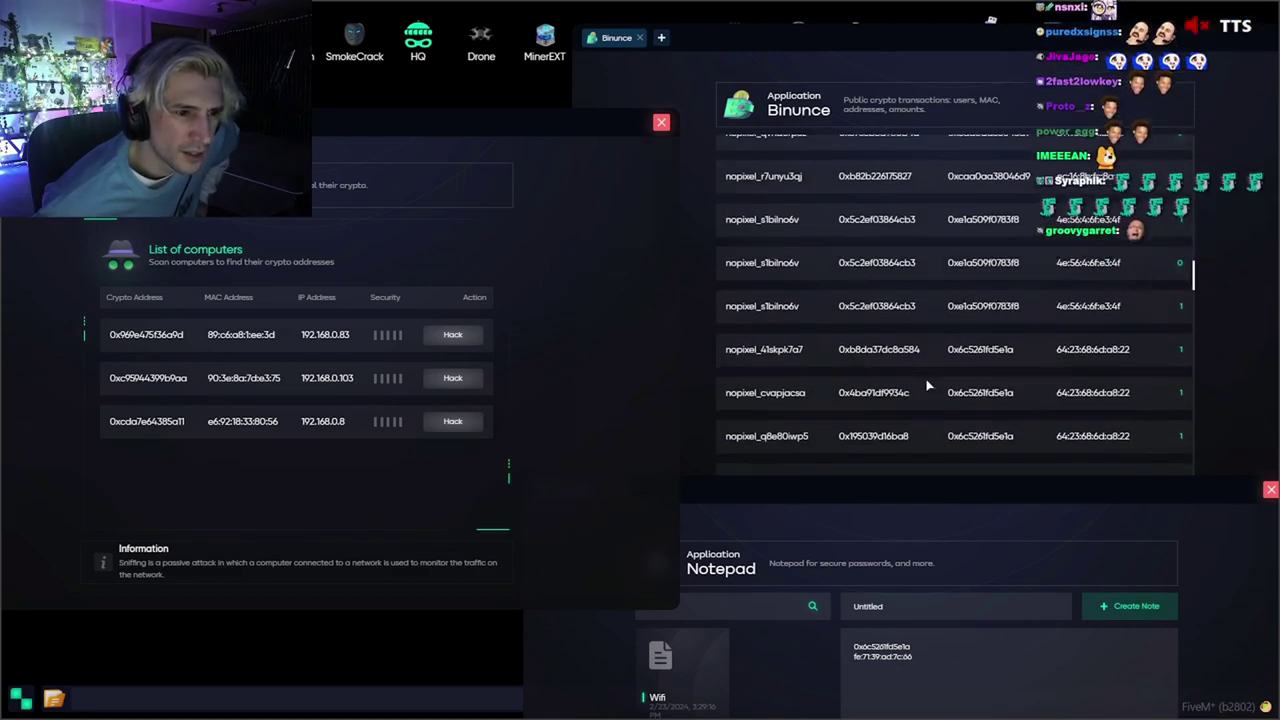
{"action": "scroll", "coordinate": [938, 388], "scroll_direction": "down", "scroll_amount": 1}
{"action": "scroll", "coordinate": [938, 388], "scroll_direction": "down", "scroll_amount": 3}
{"action": "scroll", "coordinate": [982, 397], "scroll_direction": "down", "scroll_amount": 2}
{"action": "scroll", "coordinate": [982, 397], "scroll_direction": "down", "scroll_amount": 2}
{"action": "scroll", "coordinate": [982, 397], "scroll_direction": "down", "scroll_amount": 2}
{"action": "scroll", "coordinate": [982, 397], "scroll_direction": "down", "scroll_amount": 2}
{"action": "scroll", "coordinate": [982, 397], "scroll_direction": "down", "scroll_amount": 2}
{"action": "scroll", "coordinate": [982, 397], "scroll_direction": "down", "scroll_amount": 2}
{"action": "scroll", "coordinate": [950, 390], "scroll_direction": "down", "scroll_amount": 2}
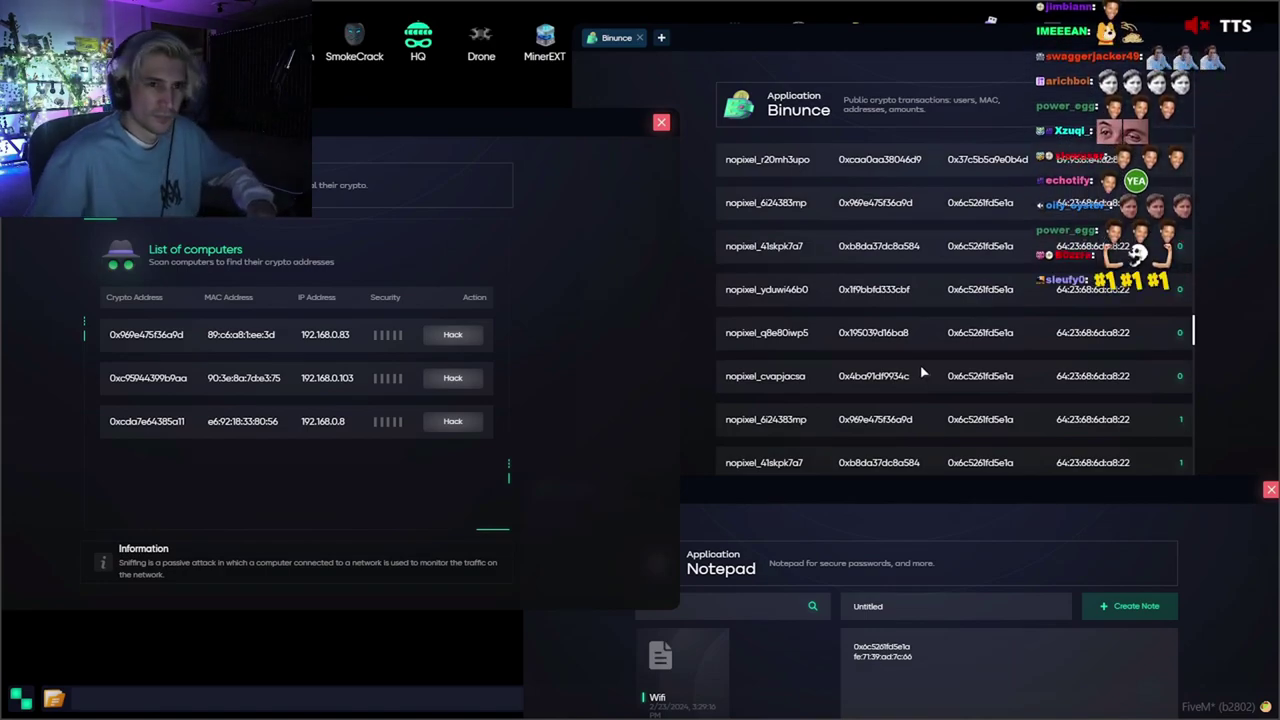
{"action": "scroll", "coordinate": [915, 350], "scroll_direction": "down", "scroll_amount": 4}
{"action": "scroll", "coordinate": [912, 318], "scroll_direction": "down", "scroll_amount": 2}
{"action": "scroll", "coordinate": [912, 318], "scroll_direction": "down", "scroll_amount": 2}
{"action": "scroll", "coordinate": [850, 280], "scroll_direction": "down", "scroll_amount": 2}
{"action": "scroll", "coordinate": [748, 209], "scroll_direction": "down", "scroll_amount": 2}
{"action": "scroll", "coordinate": [748, 209], "scroll_direction": "up", "scroll_amount": 5}
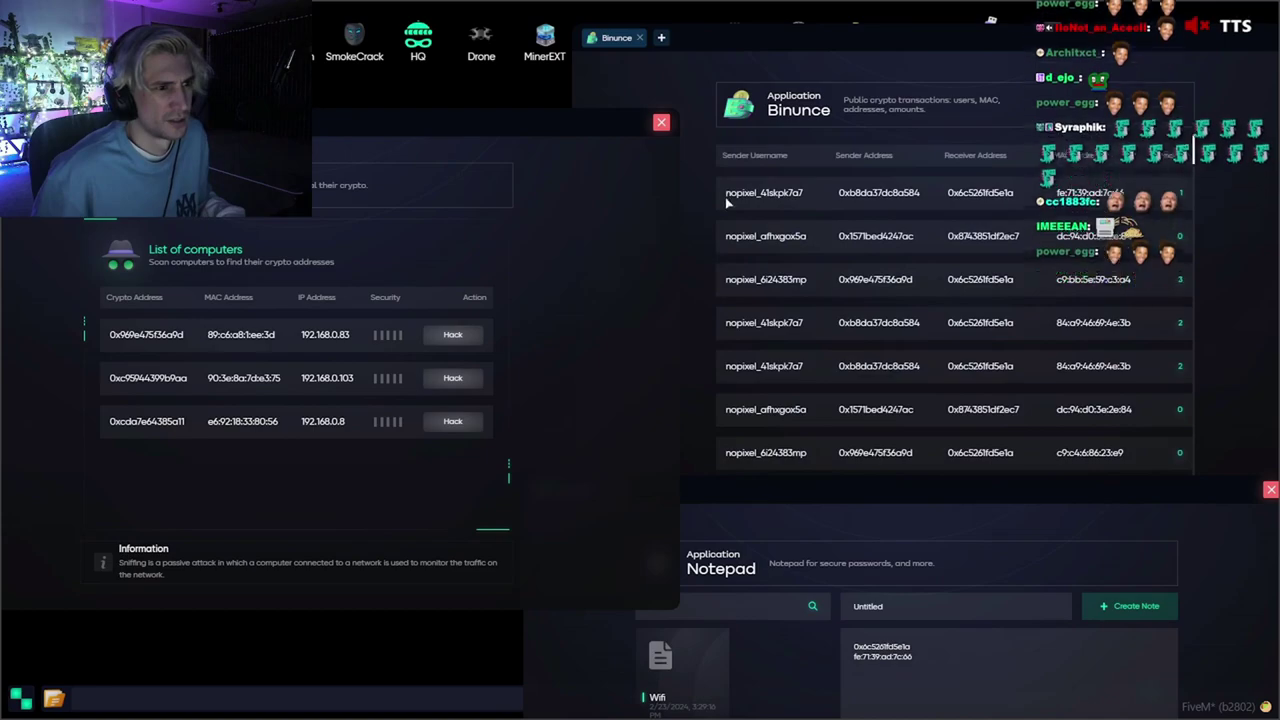
Select sender 0x969e475f36a9d in Binunce, move Sniff up-right, and select the first MAC
{"action": "left_click_drag", "start_coordinate": [728, 195], "coordinate": [1122, 571]}
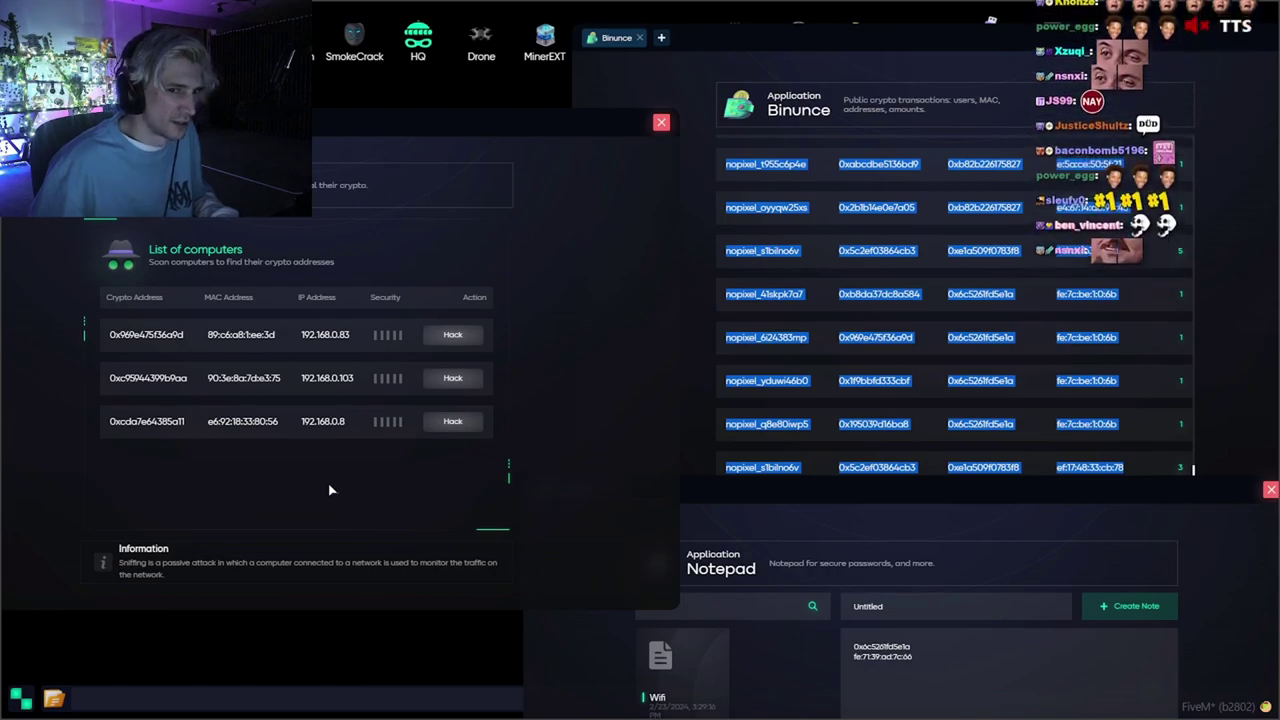
{"action": "double_click", "coordinate": [876, 337]}
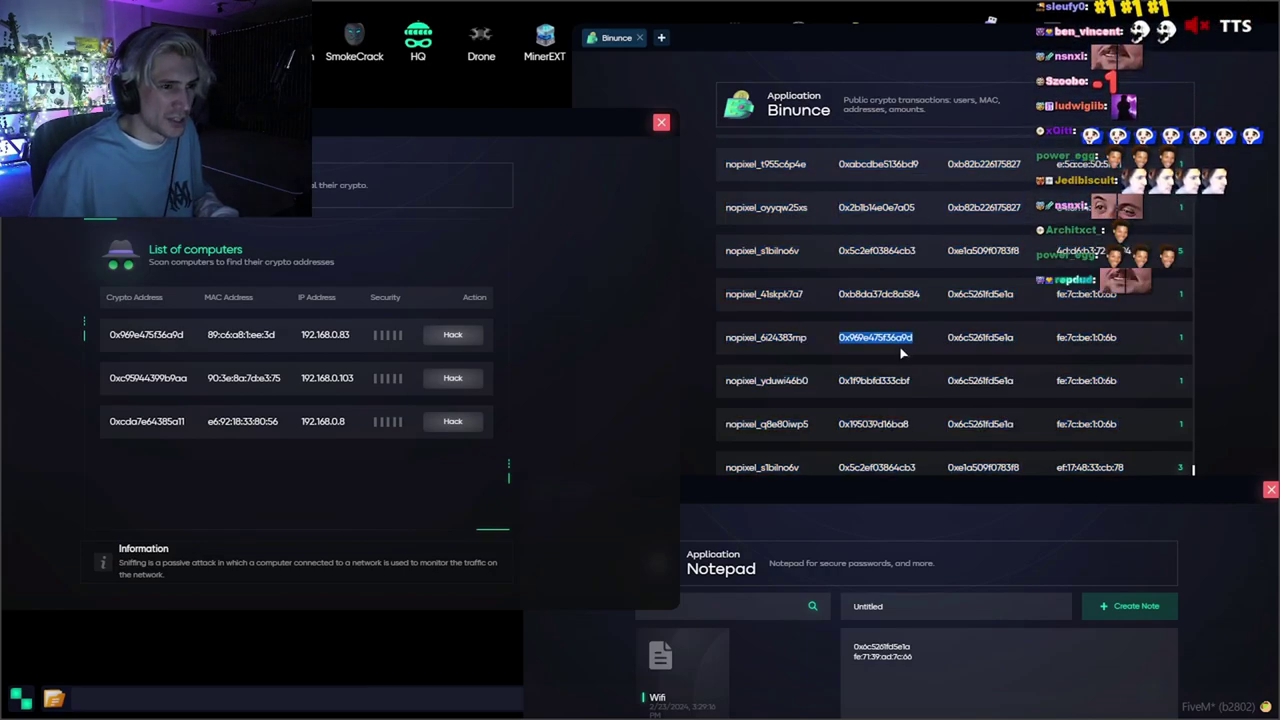
{"action": "left_click_drag", "start_coordinate": [521, 133], "coordinate": [588, 63]}
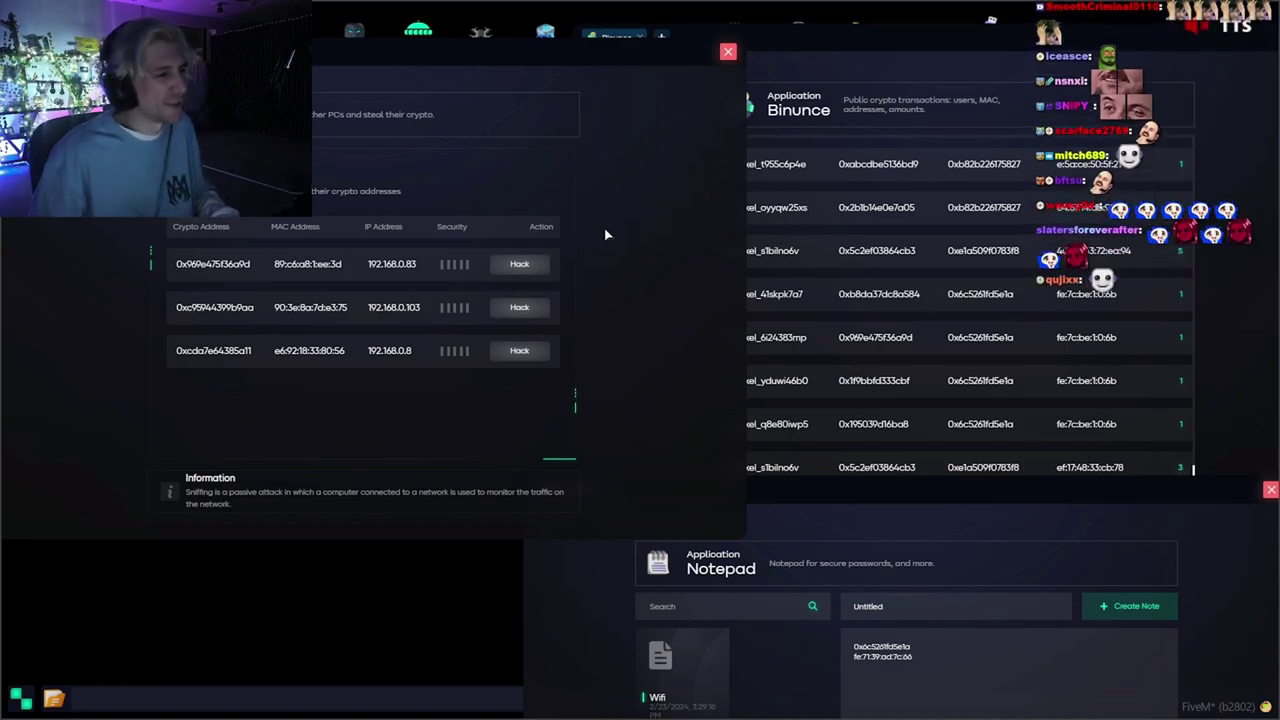
{"action": "double_click", "coordinate": [305, 264]}
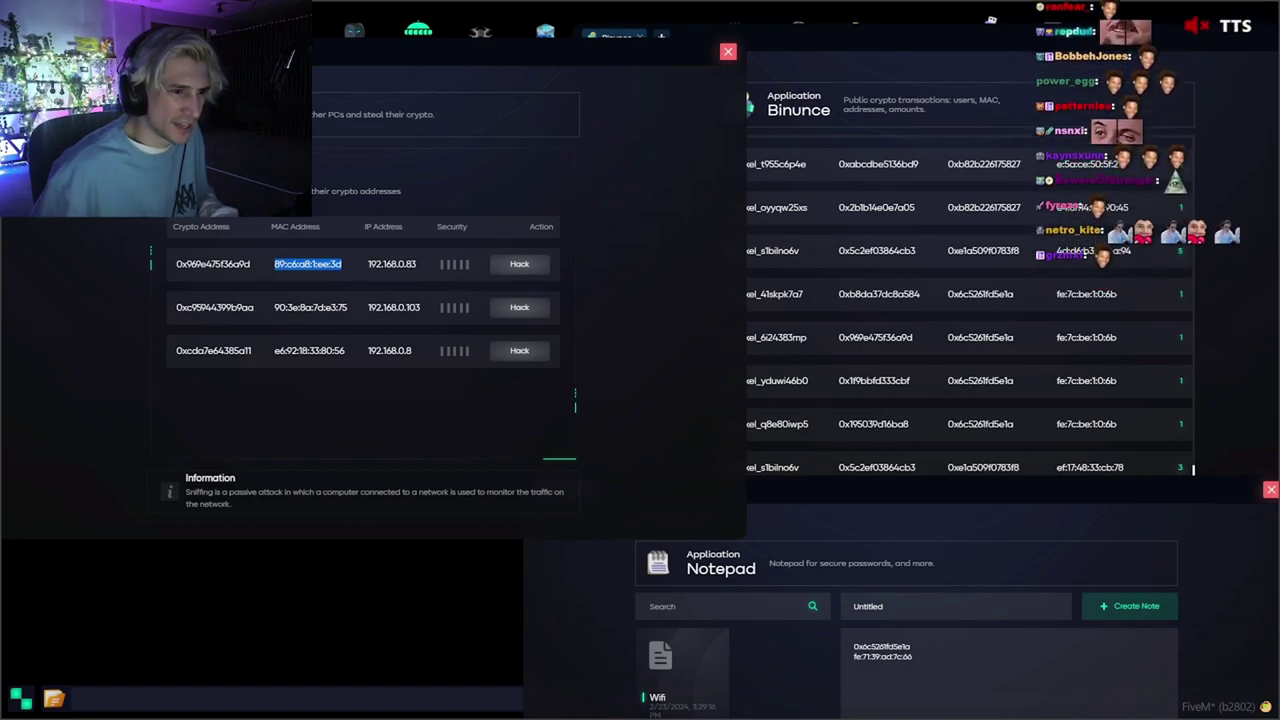
Deselect the MAC, then drag the Sniff window around and settle it at screen centre
{"action": "left_click", "coordinate": [519, 264]}
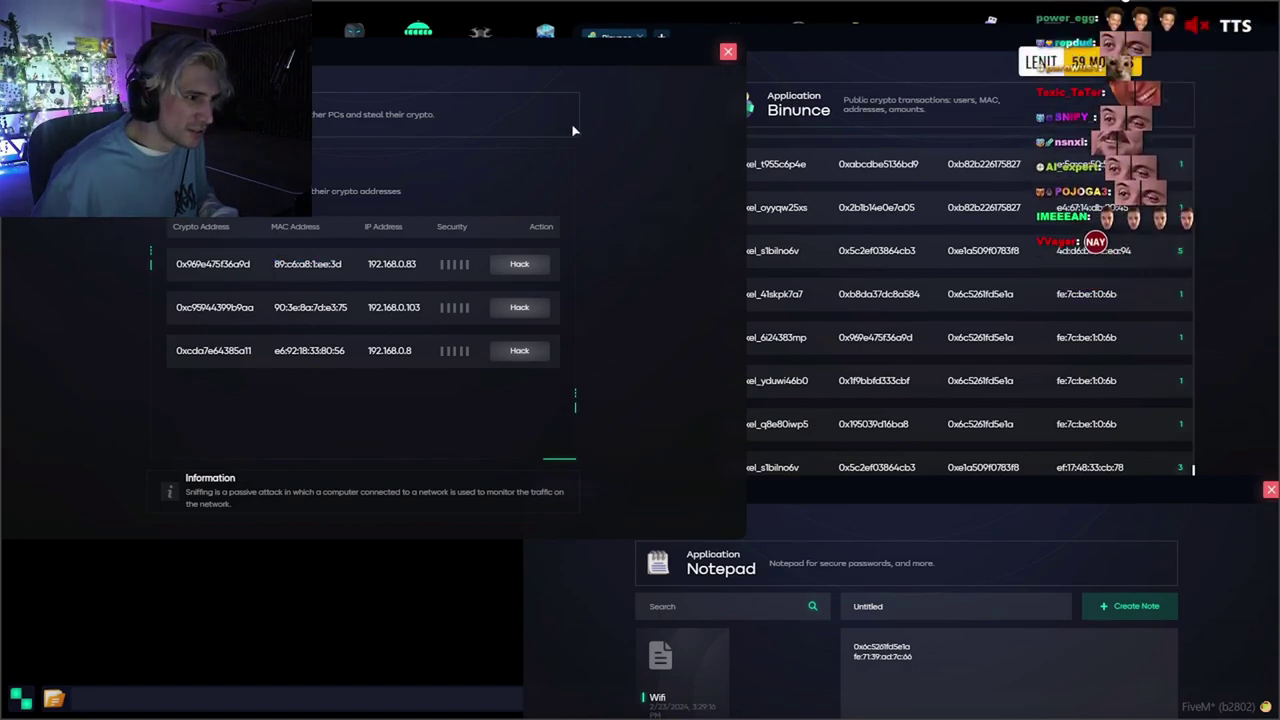
{"action": "left_click_drag", "start_coordinate": [577, 54], "coordinate": [710, 40]}
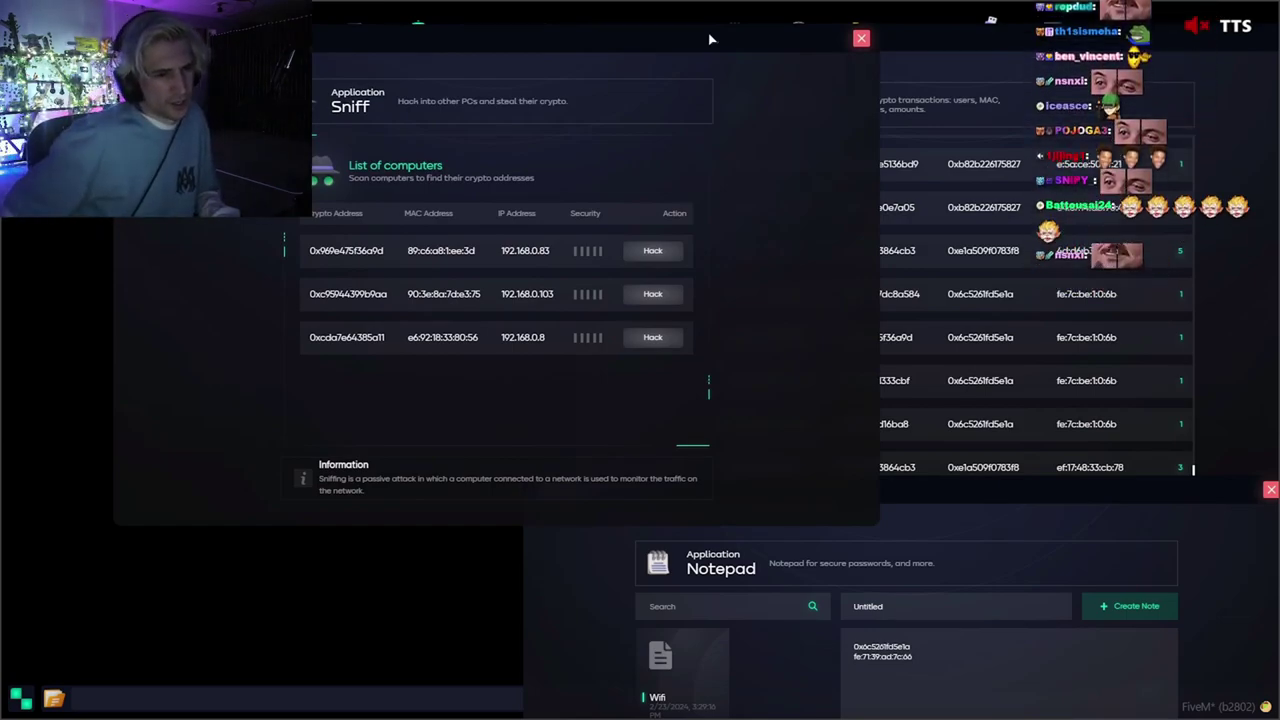
{"action": "left_click_drag", "start_coordinate": [715, 46], "coordinate": [687, 45]}
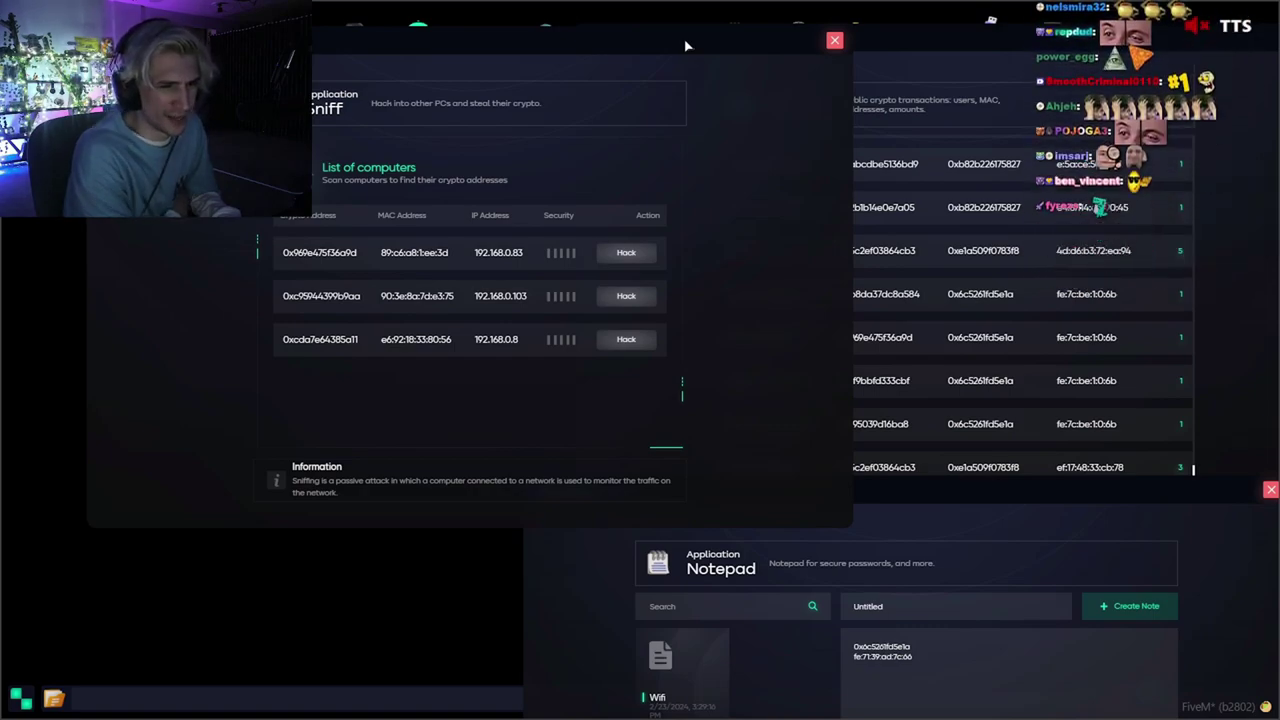
{"action": "left_click_drag", "start_coordinate": [625, 159], "coordinate": [533, 163]}
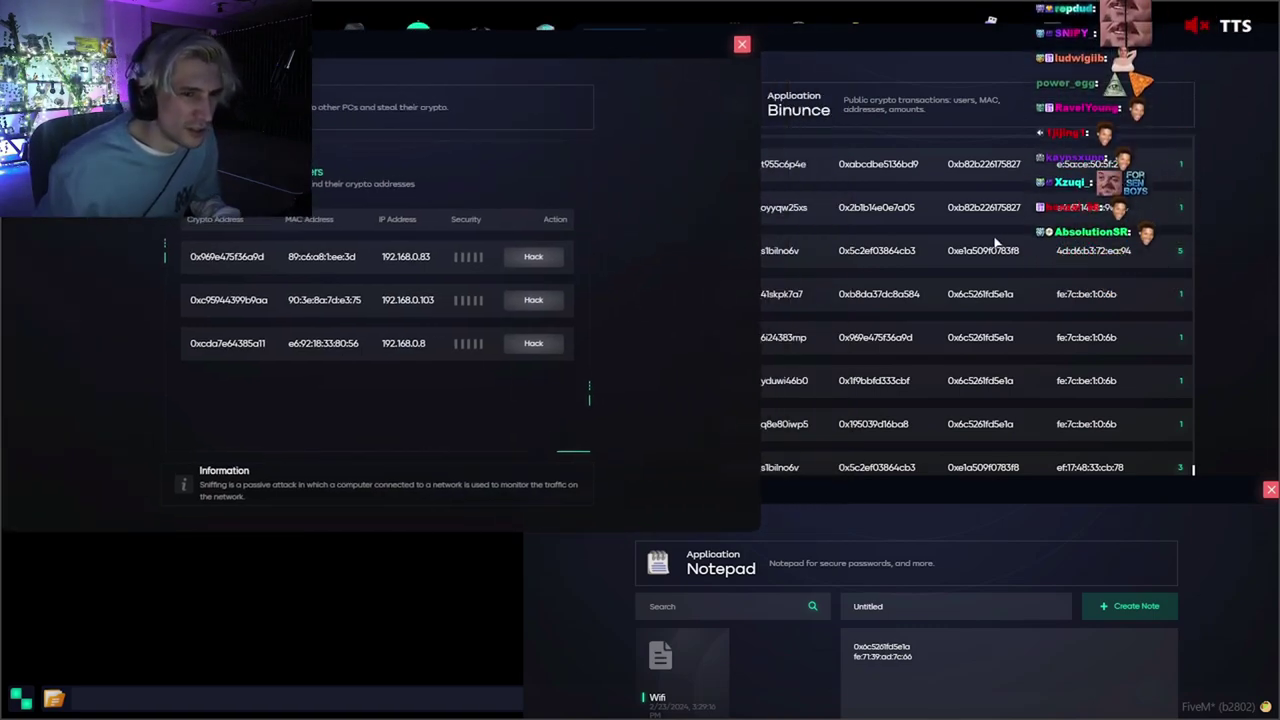
{"action": "scroll", "coordinate": [1036, 330], "scroll_direction": "down", "scroll_amount": 3}
{"action": "scroll", "coordinate": [1062, 347], "scroll_direction": "down", "scroll_amount": 3}
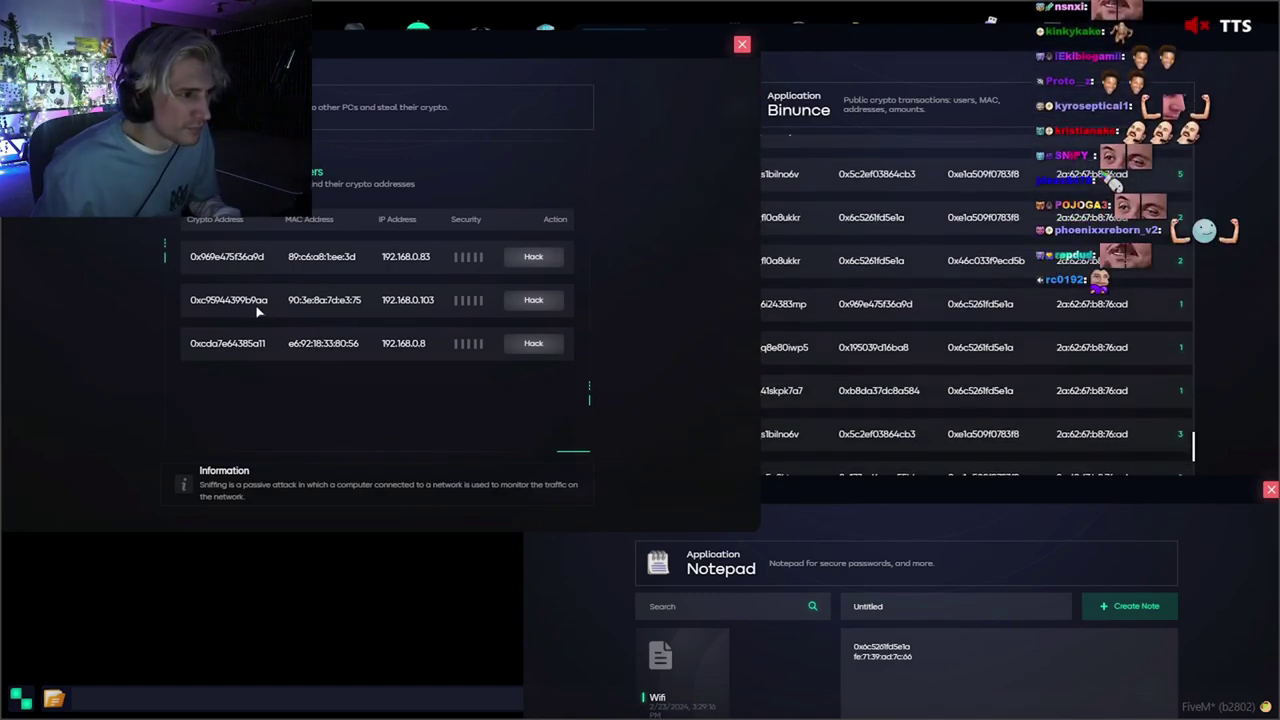
{"action": "scroll", "coordinate": [1013, 344], "scroll_direction": "down", "scroll_amount": 5}
{"action": "scroll", "coordinate": [900, 395], "scroll_direction": "down", "scroll_amount": 2}
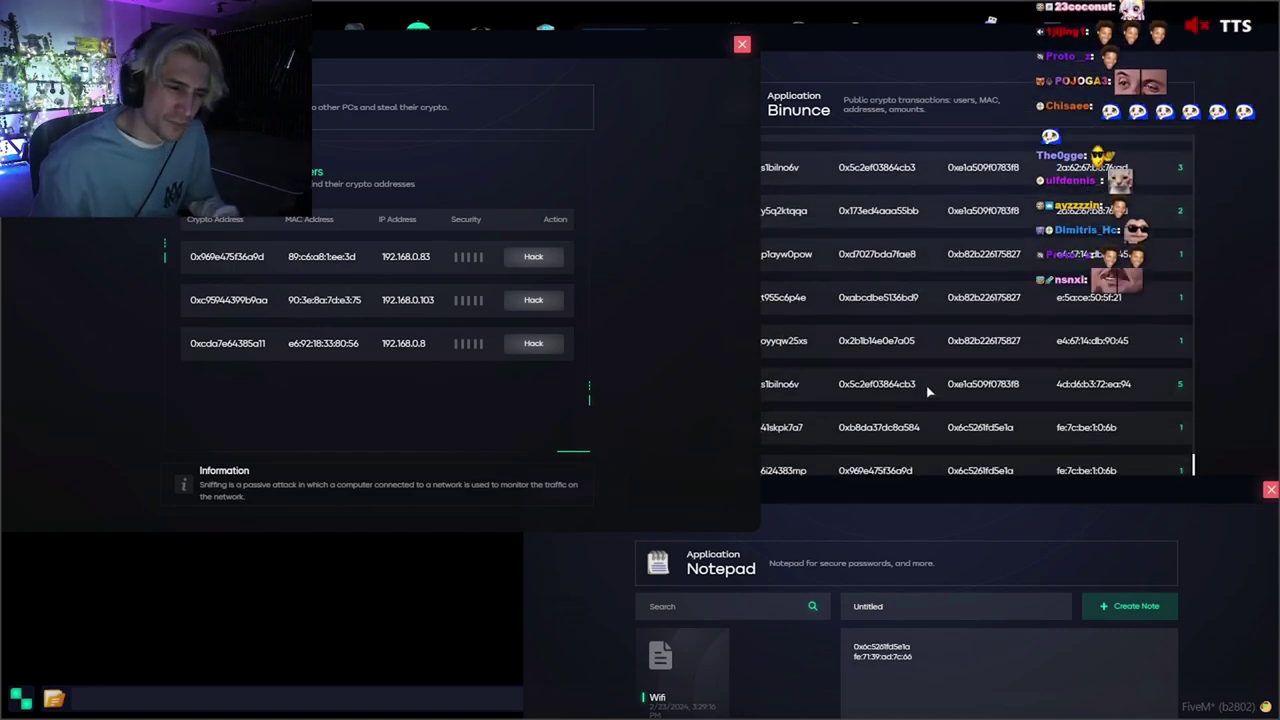
{"action": "scroll", "coordinate": [928, 391], "scroll_direction": "down", "scroll_amount": 2}
{"action": "left_click_drag", "start_coordinate": [643, 65], "coordinate": [575, 42]}
{"action": "scroll", "coordinate": [928, 324], "scroll_direction": "up", "scroll_amount": 2}
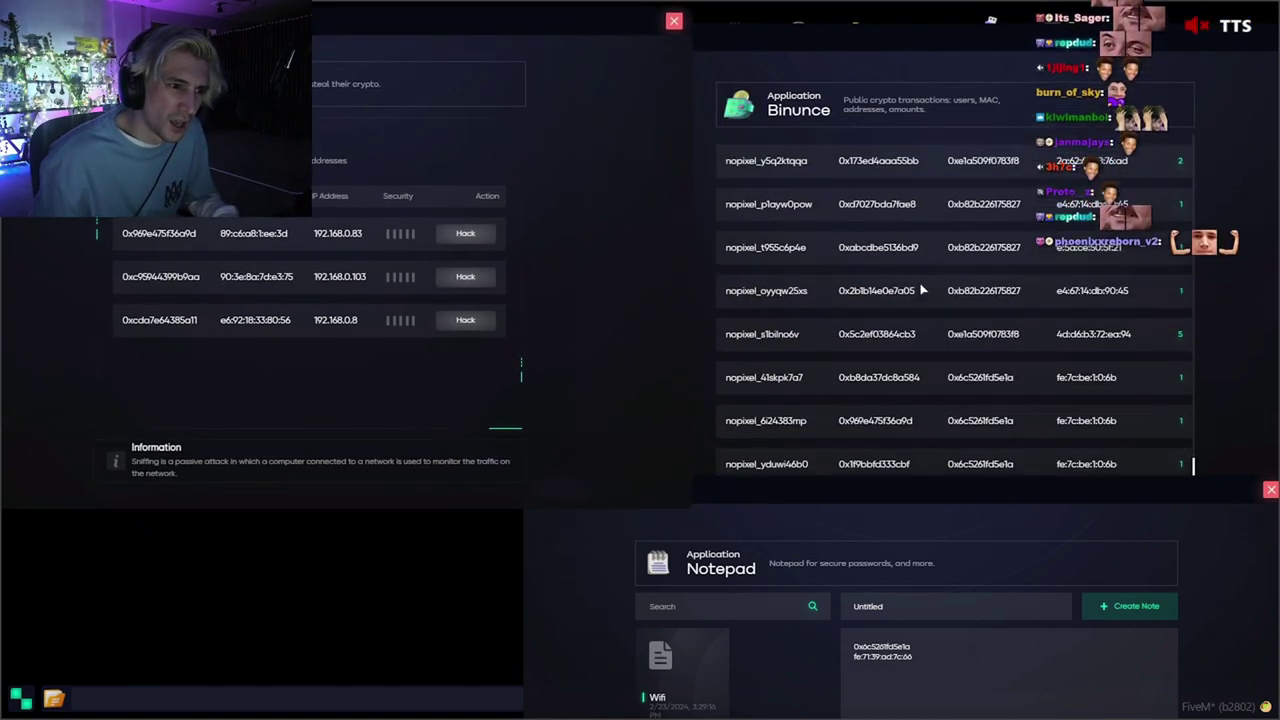
{"action": "scroll", "coordinate": [928, 324], "scroll_direction": "down", "scroll_amount": 4}
{"action": "scroll", "coordinate": [919, 334], "scroll_direction": "down", "scroll_amount": 2}
{"action": "scroll", "coordinate": [919, 334], "scroll_direction": "up", "scroll_amount": 2}
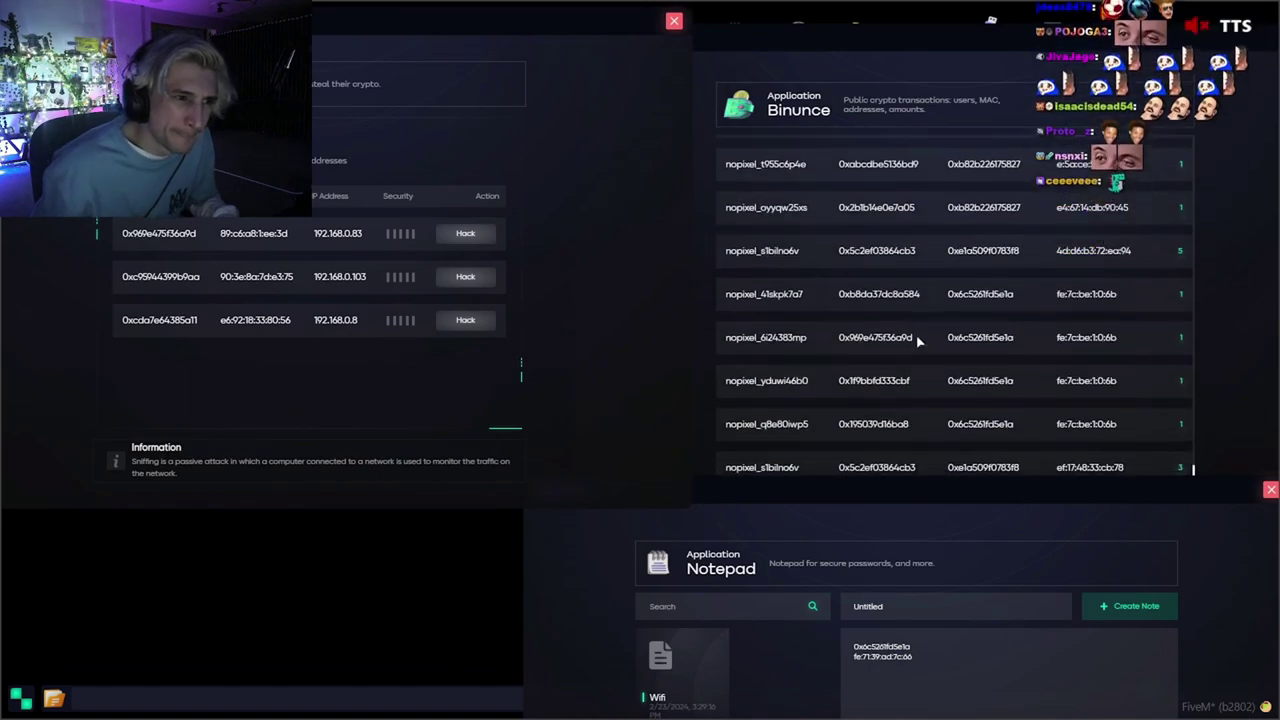
{"action": "scroll", "coordinate": [925, 330], "scroll_direction": "up", "scroll_amount": 4}
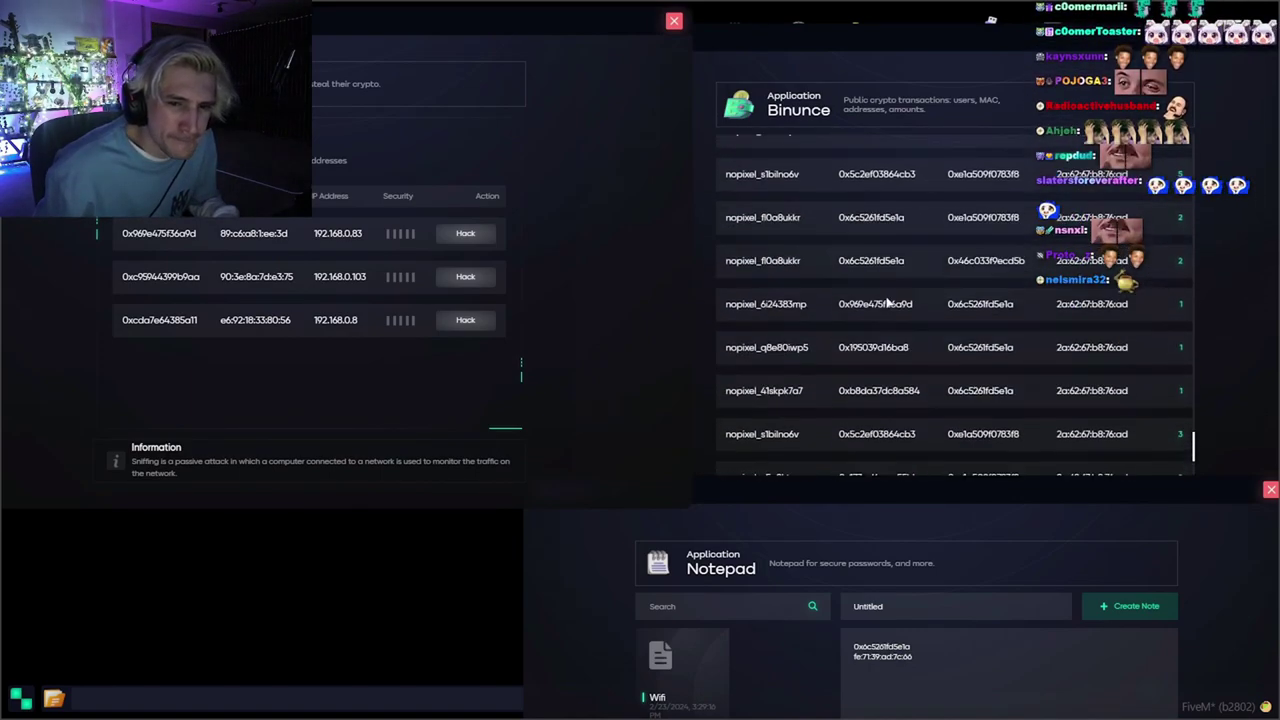
{"action": "scroll", "coordinate": [925, 330], "scroll_direction": "up", "scroll_amount": 3}
{"action": "scroll", "coordinate": [925, 330], "scroll_direction": "down", "scroll_amount": 2}
{"action": "scroll", "coordinate": [927, 333], "scroll_direction": "down", "scroll_amount": 3}
{"action": "scroll", "coordinate": [929, 337], "scroll_direction": "down", "scroll_amount": 3}
{"action": "scroll", "coordinate": [930, 336], "scroll_direction": "up", "scroll_amount": 3}
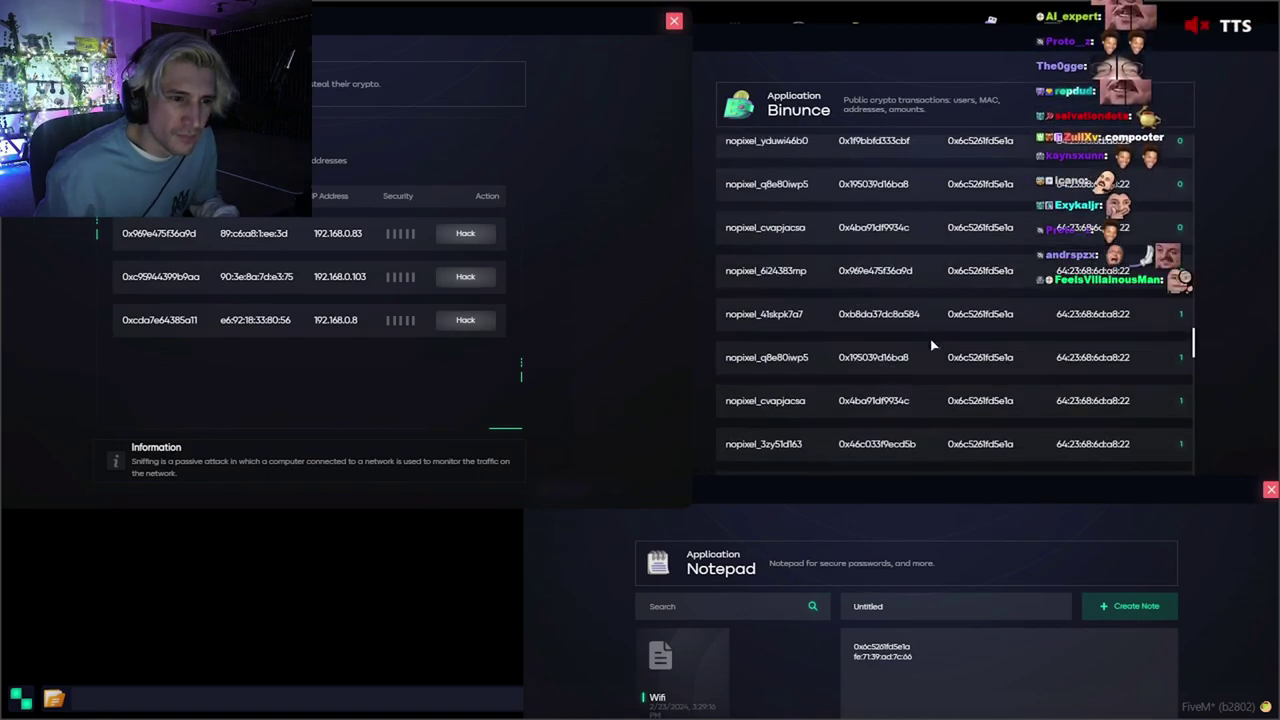
{"action": "scroll", "coordinate": [930, 345], "scroll_direction": "up", "scroll_amount": 2}
{"action": "scroll", "coordinate": [930, 345], "scroll_direction": "up", "scroll_amount": 2}
{"action": "scroll", "coordinate": [930, 348], "scroll_direction": "up", "scroll_amount": 2}
{"action": "scroll", "coordinate": [931, 350], "scroll_direction": "up", "scroll_amount": 2}
{"action": "scroll", "coordinate": [931, 354], "scroll_direction": "up", "scroll_amount": 2}
{"action": "scroll", "coordinate": [931, 354], "scroll_direction": "up", "scroll_amount": 2}
{"action": "scroll", "coordinate": [931, 354], "scroll_direction": "up", "scroll_amount": 2}
{"action": "scroll", "coordinate": [900, 320], "scroll_direction": "up", "scroll_amount": 2}
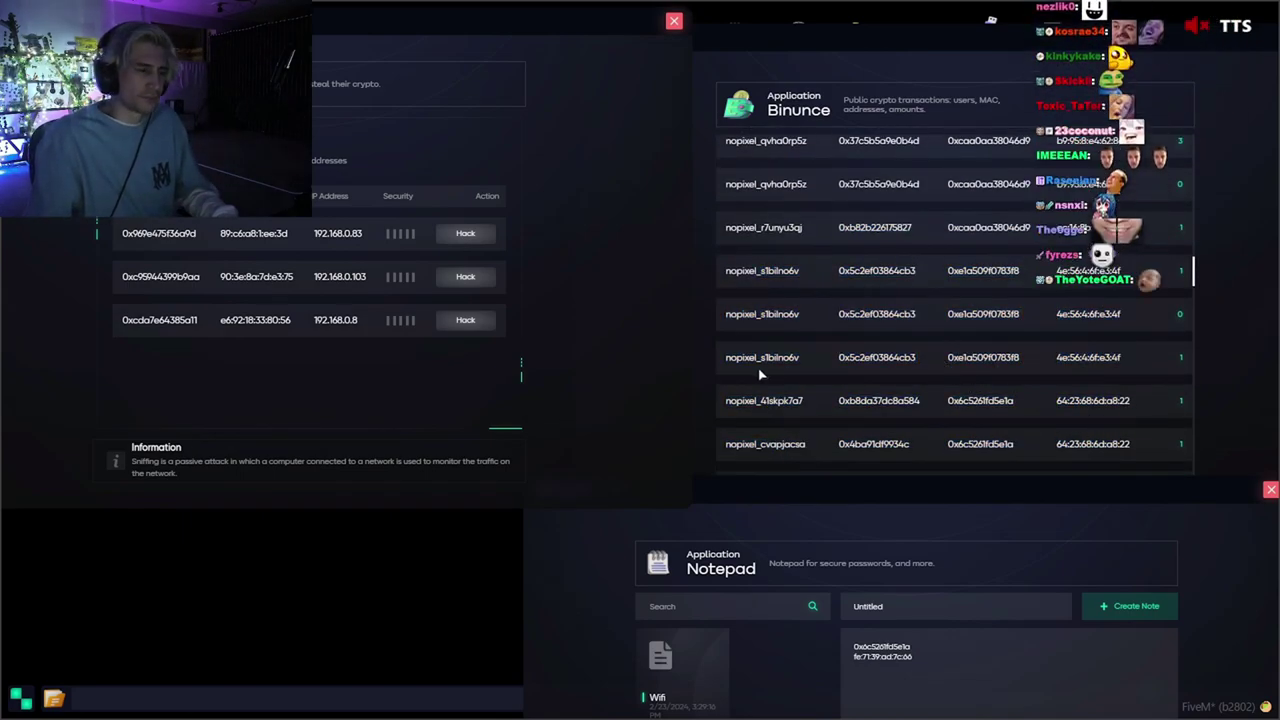
{"action": "left_click_drag", "start_coordinate": [616, 21], "coordinate": [869, 50]}
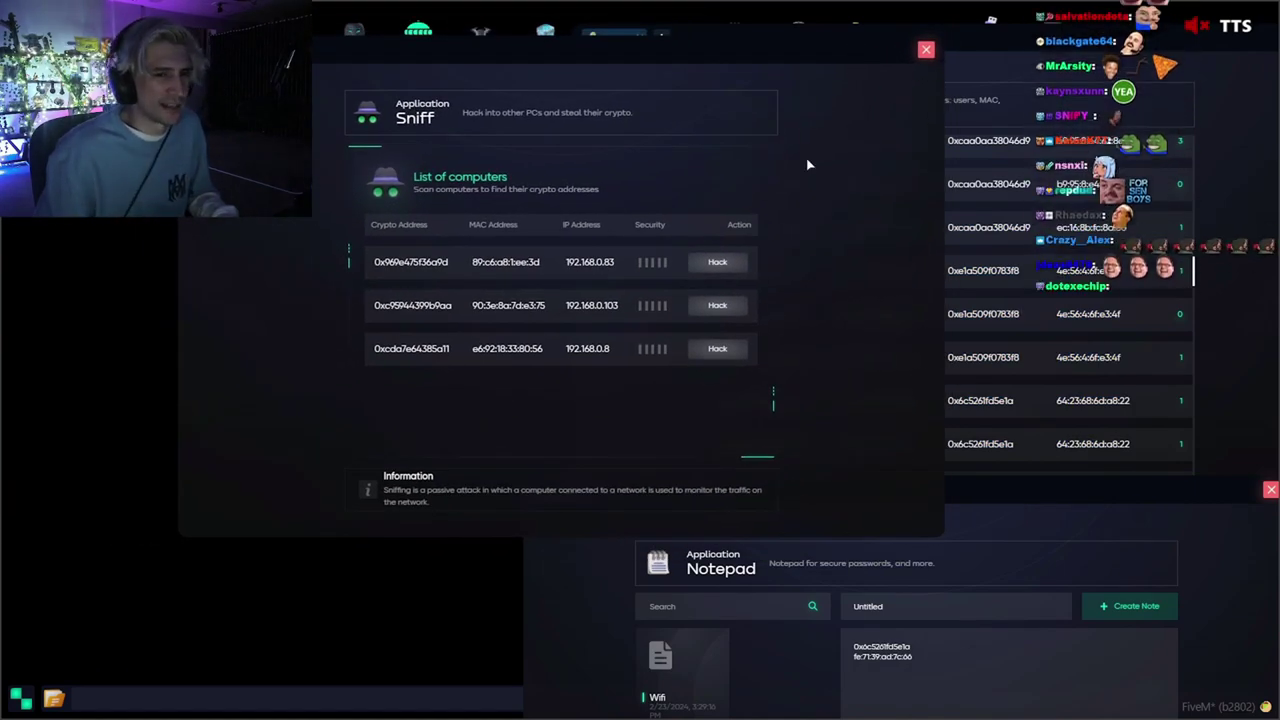
{"action": "scroll", "coordinate": [1080, 285], "scroll_direction": "down", "scroll_amount": 5}
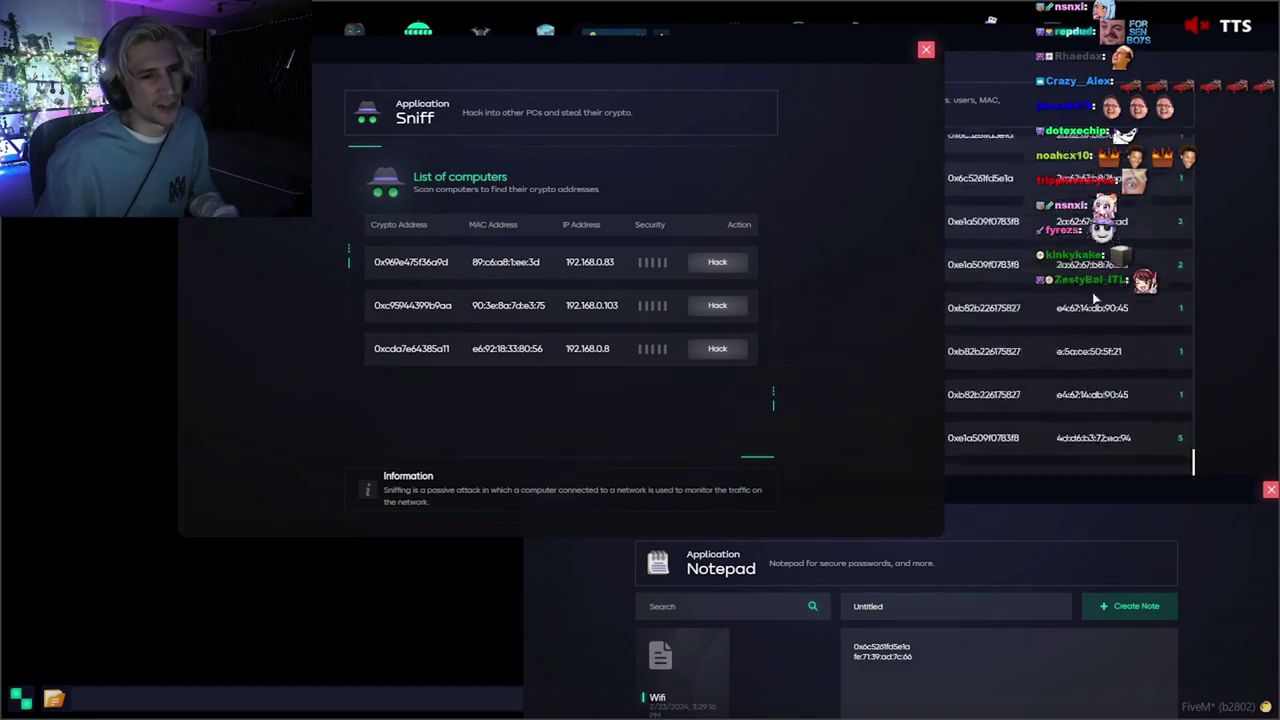
{"action": "mouse_move", "coordinate": [812, 48]}
{"action": "left_mouse_down"}
{"action": "mouse_move", "coordinate": [669, 65]}
{"action": "mouse_move", "coordinate": [883, 45]}
{"action": "mouse_move", "coordinate": [802, 100]}
{"action": "mouse_move", "coordinate": [820, 70]}
{"action": "left_mouse_up"}
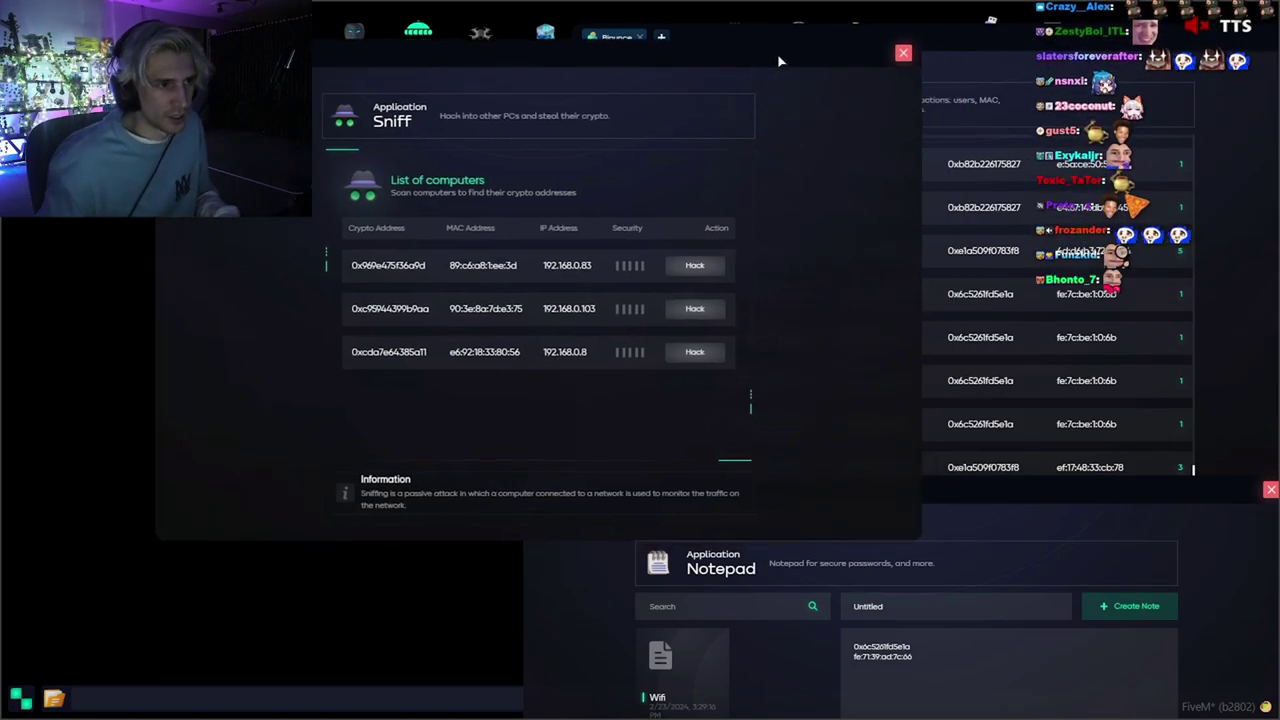
{"action": "left_click_drag", "start_coordinate": [818, 73], "coordinate": [661, 41]}
{"action": "left_click_drag", "start_coordinate": [912, 35], "coordinate": [860, 20]}
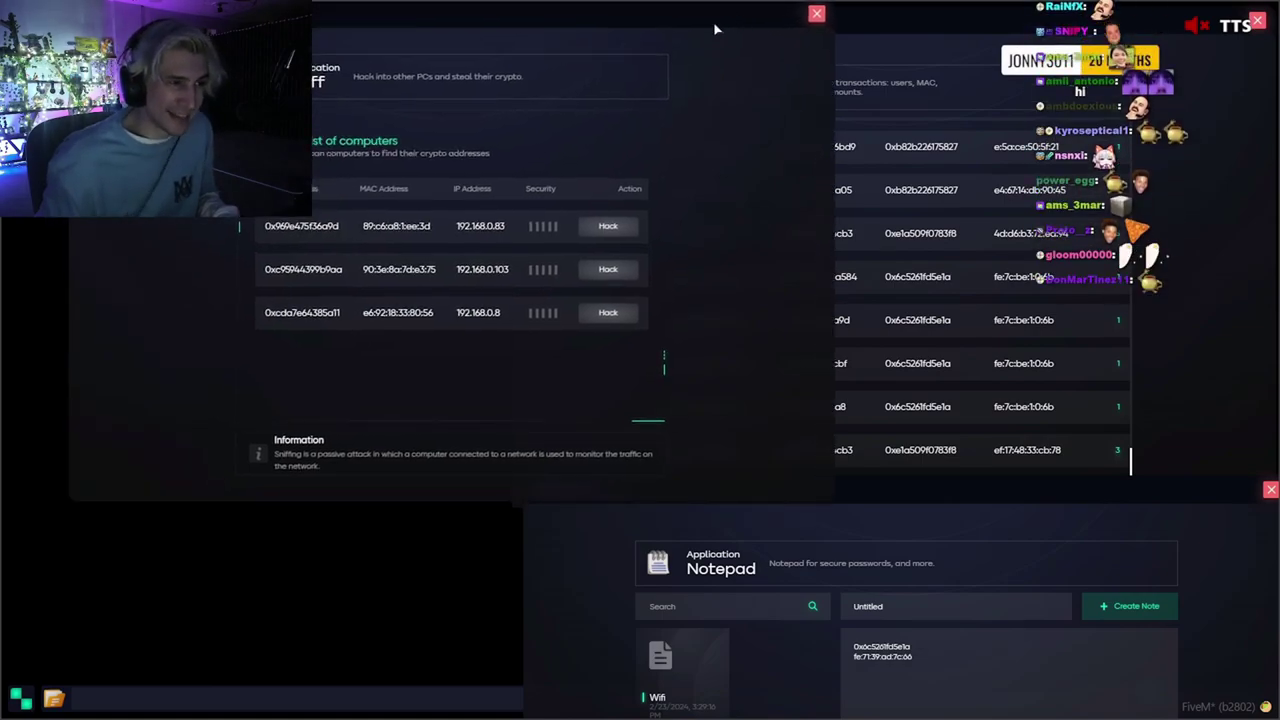
{"action": "mouse_move", "coordinate": [727, 38]}
{"action": "left_mouse_down"}
{"action": "mouse_move", "coordinate": [818, 76]}
{"action": "mouse_move", "coordinate": [813, 38]}
{"action": "mouse_move", "coordinate": [818, 52]}
{"action": "left_mouse_up"}
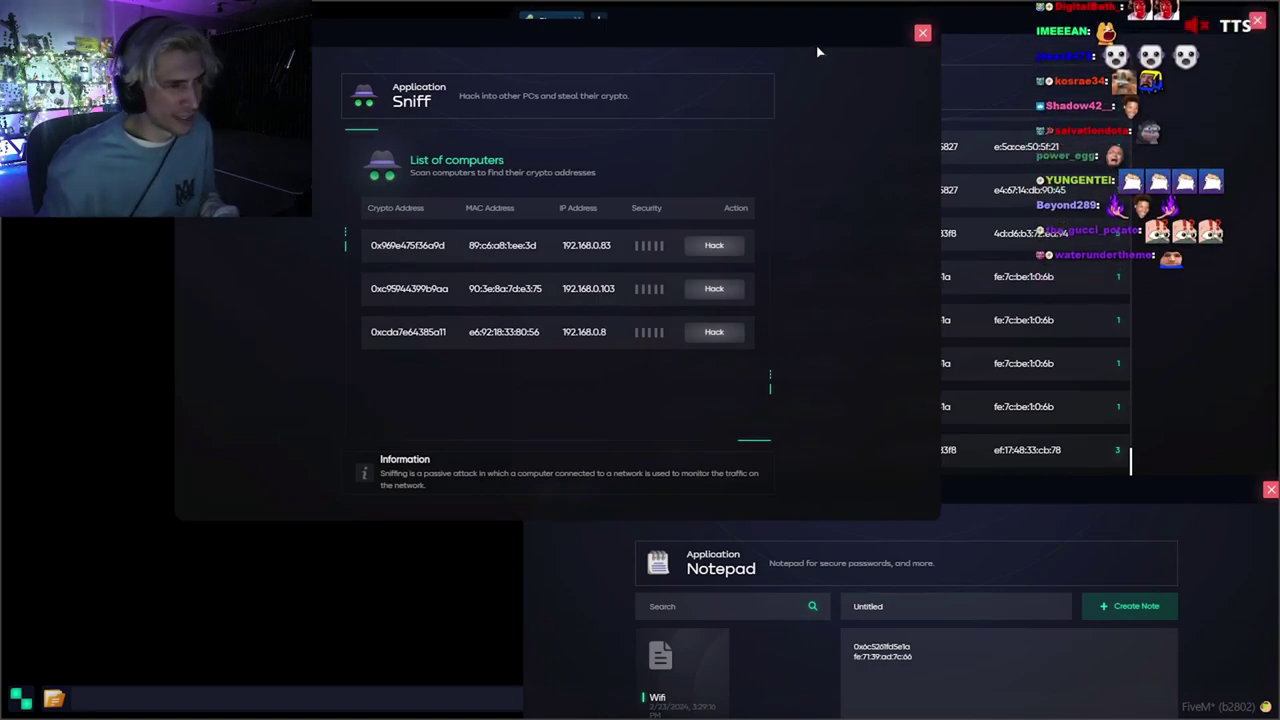
{"action": "mouse_move", "coordinate": [818, 52]}
{"action": "left_mouse_down"}
{"action": "mouse_move", "coordinate": [1015, 120]}
{"action": "mouse_move", "coordinate": [955, 120]}
{"action": "left_mouse_up"}
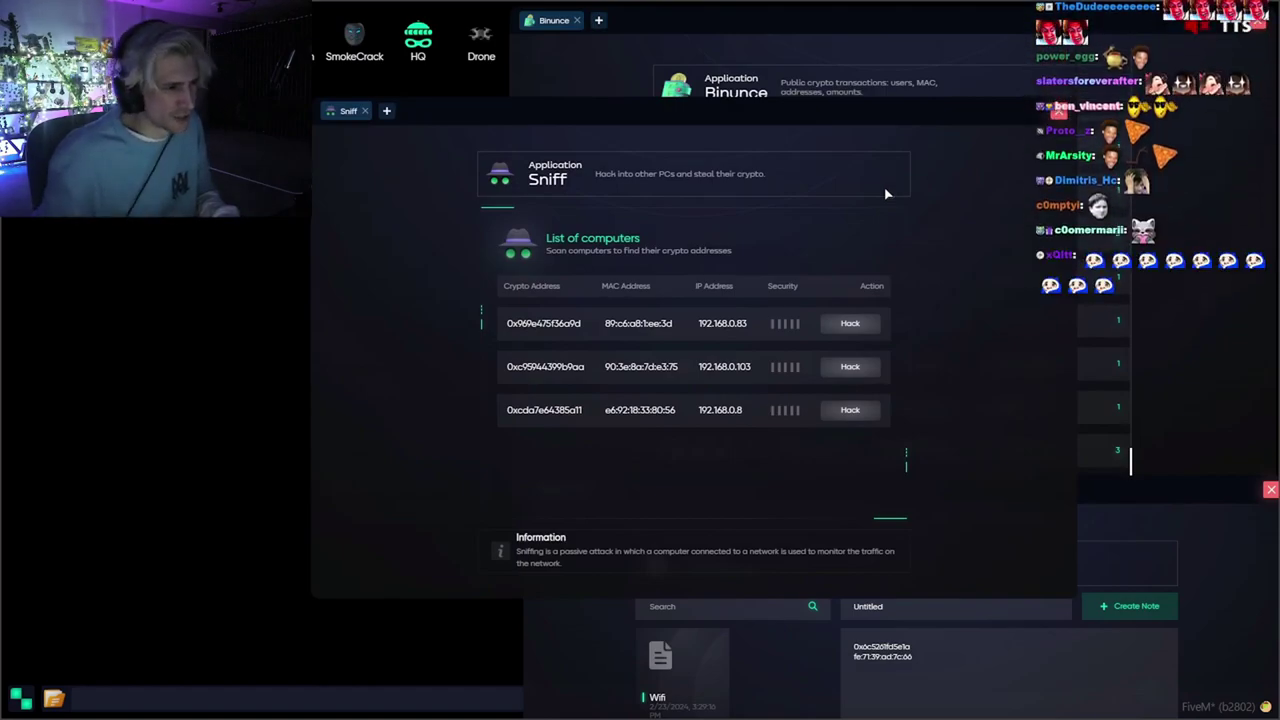
{"action": "left_click_drag", "start_coordinate": [875, 224], "coordinate": [841, 217]}
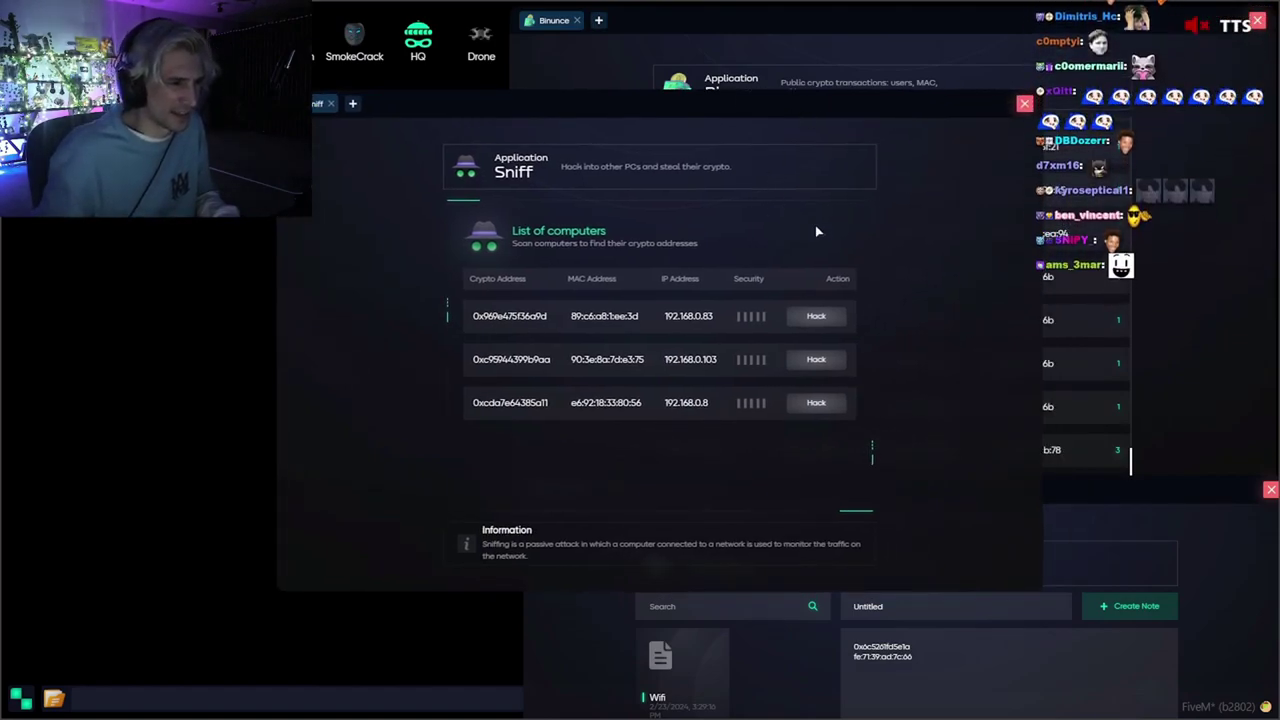
Launch the hack on 192.168.0.103 to reveal its memory-dump password puzzle with seven tries
{"action": "left_click", "coordinate": [820, 360]}
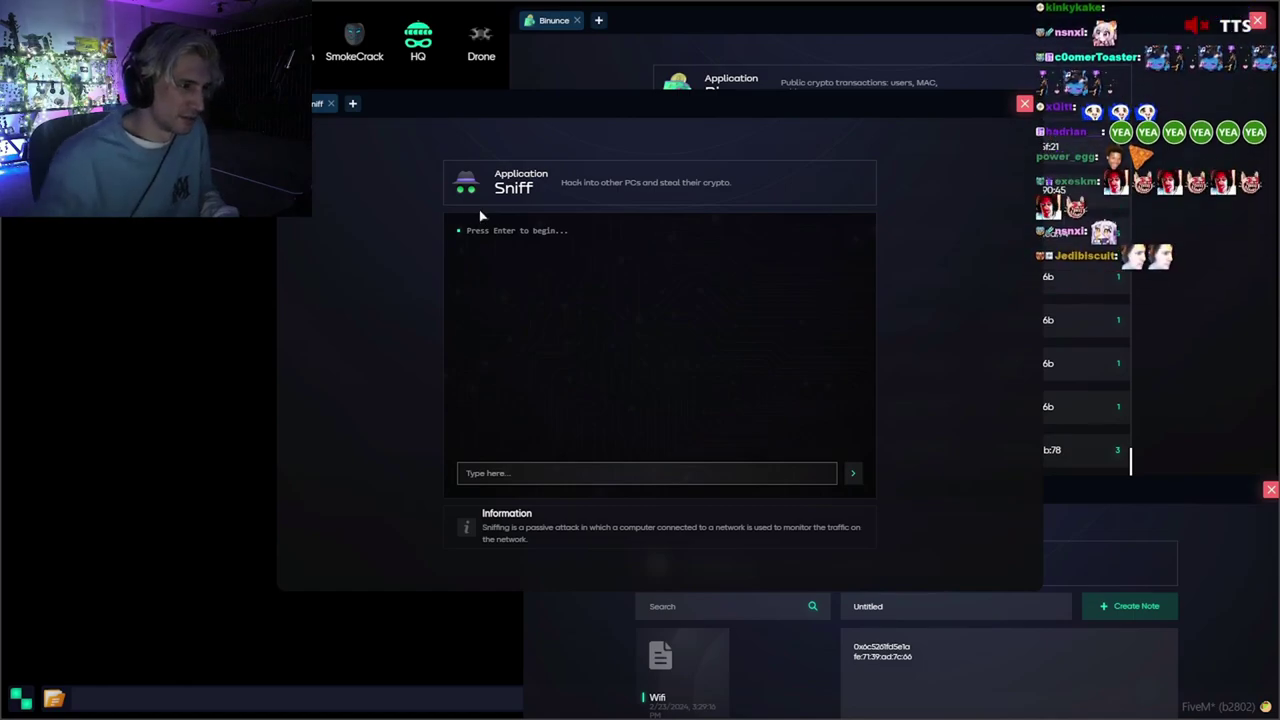
{"action": "left_click", "coordinate": [498, 471]}
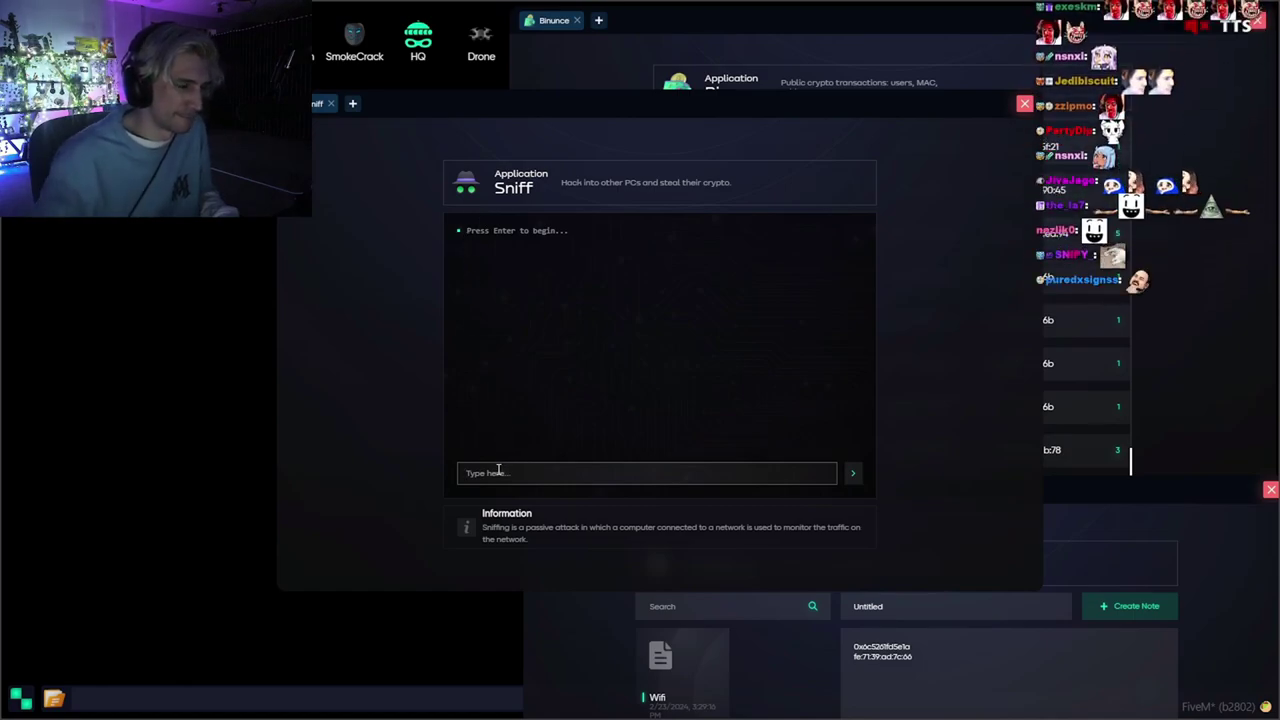
{"action": "key", "text": "Return"}
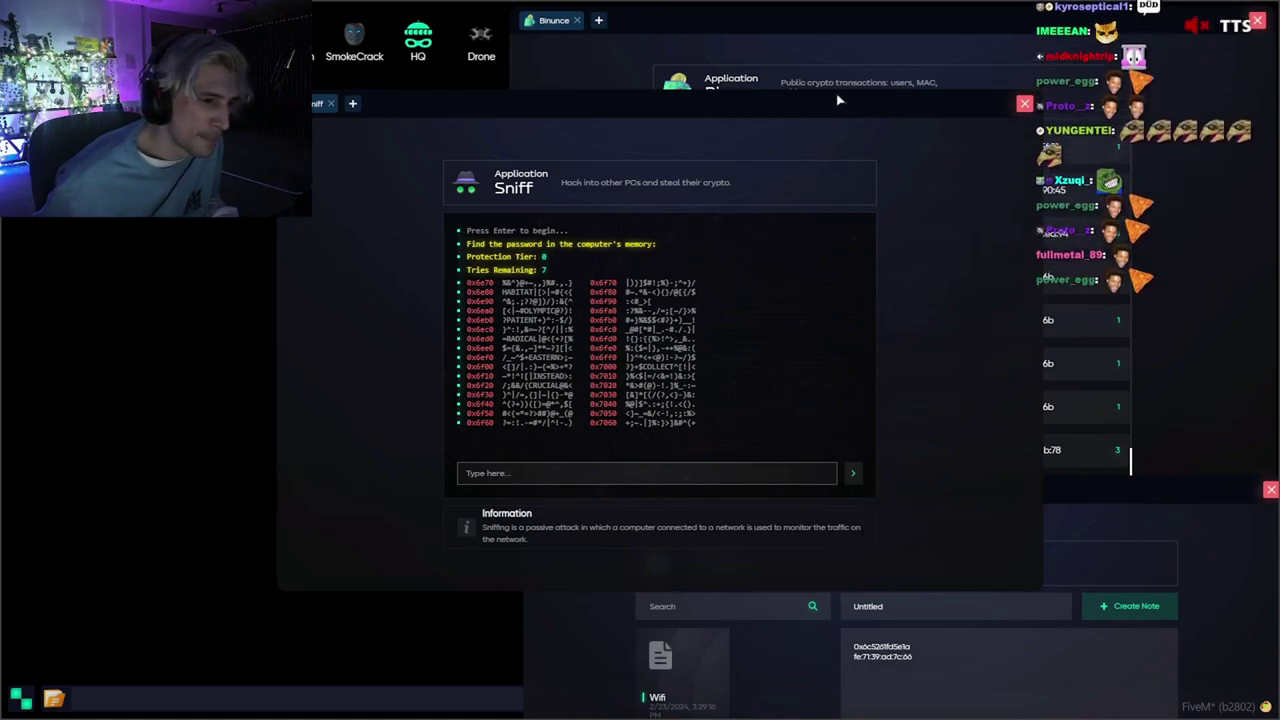
{"action": "left_click_drag", "start_coordinate": [836, 103], "coordinate": [765, 59]}
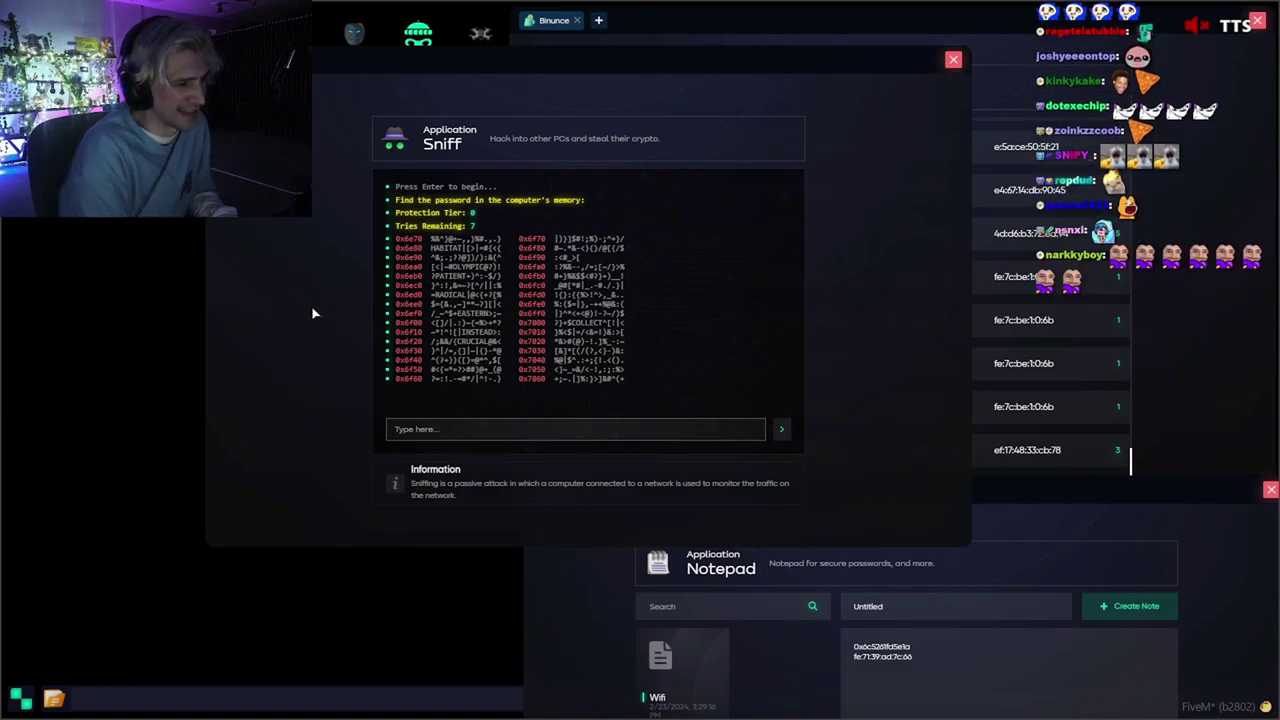
{"action": "left_click", "coordinate": [451, 430]}
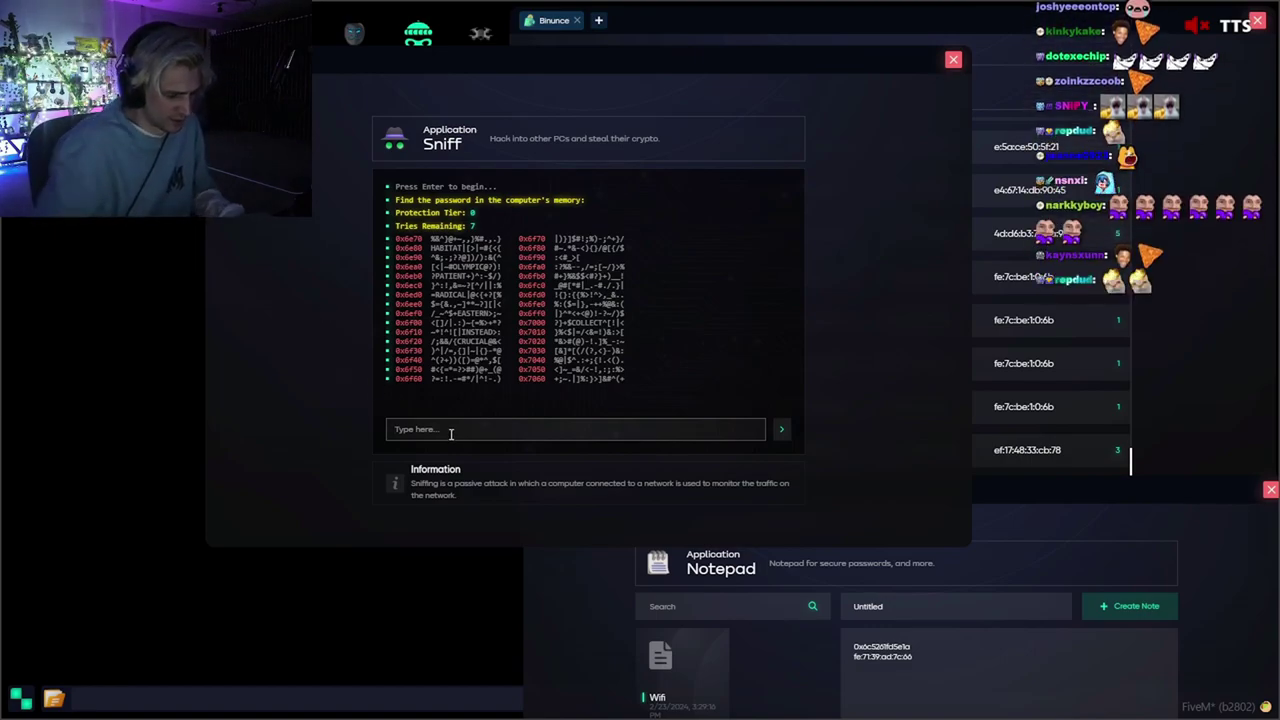
{"action": "type", "text": "INSTEAD"}
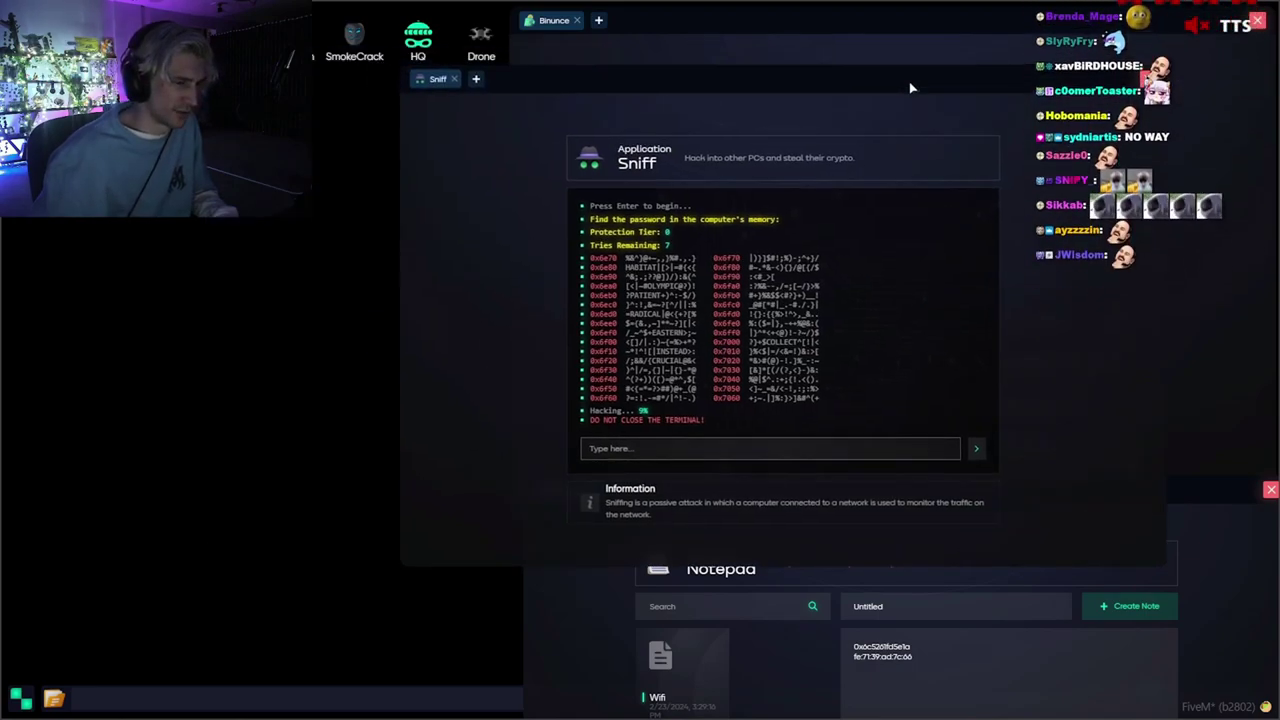
Reposition the Sniff window while the INSTEAD guess reaches 100% and fails to retrieve laptop data
{"action": "left_click_drag", "start_coordinate": [920, 92], "coordinate": [913, 102]}
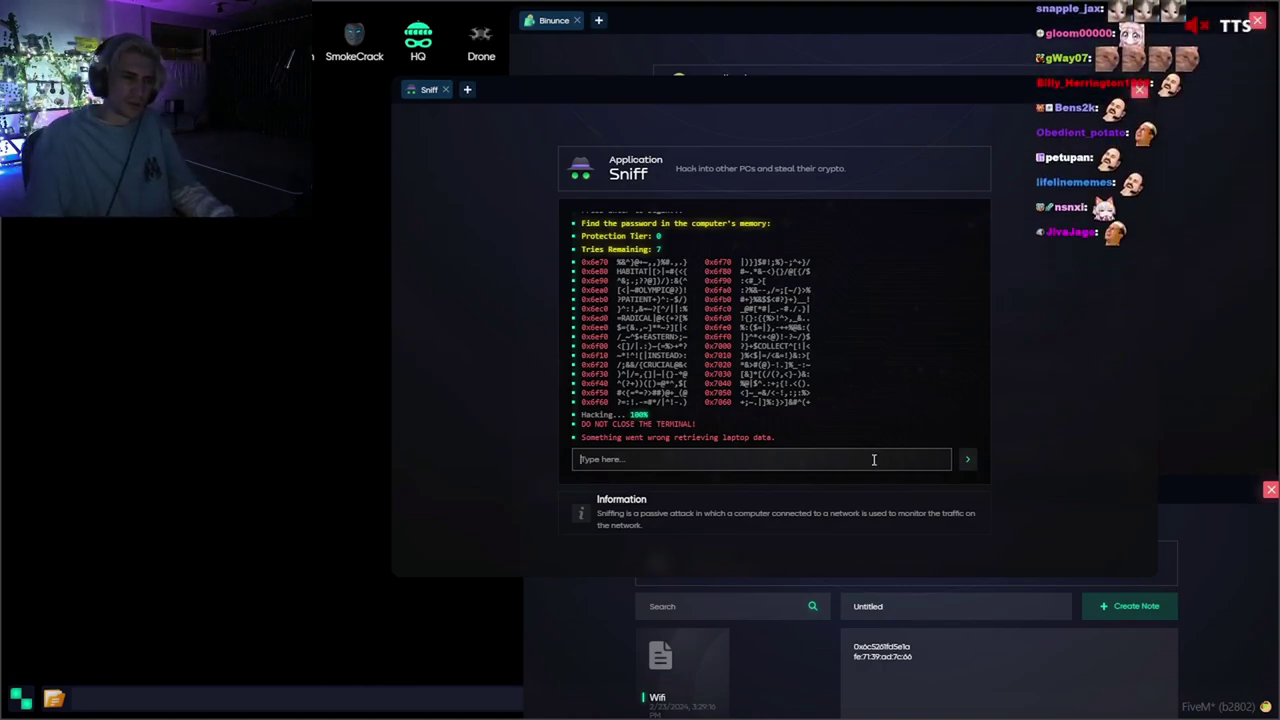
{"action": "left_click_drag", "start_coordinate": [895, 95], "coordinate": [813, 86]}
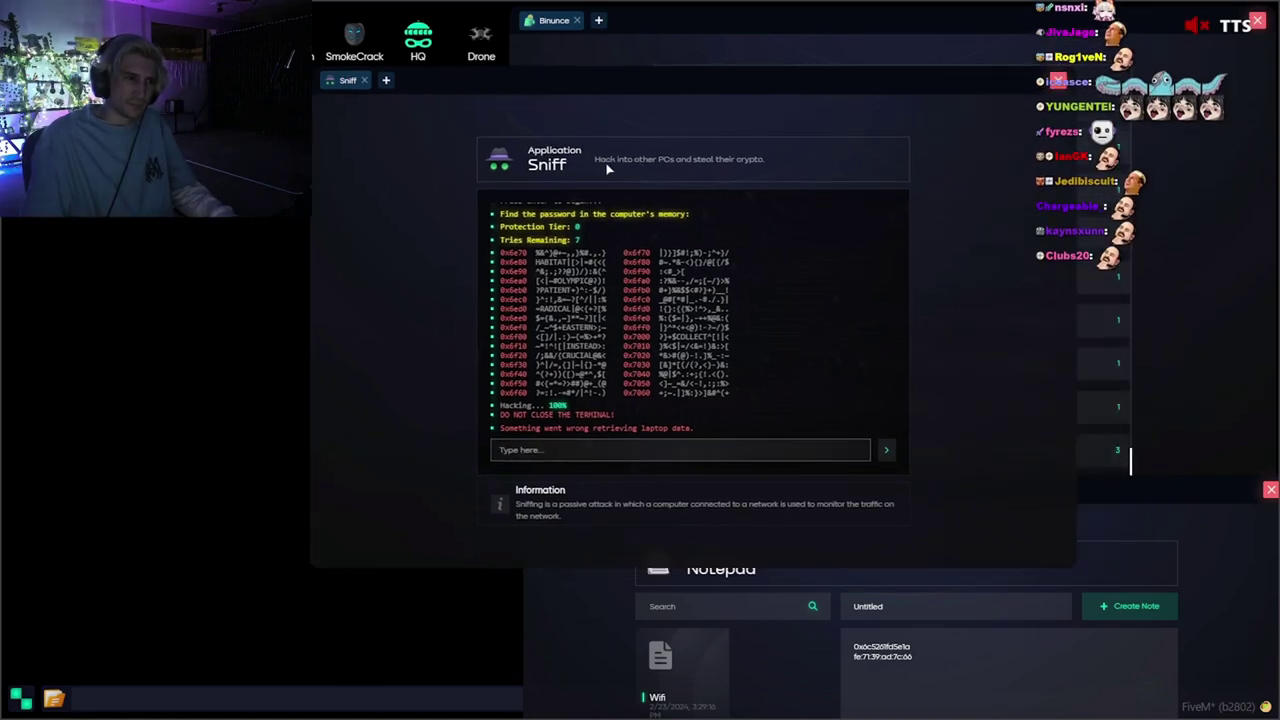
{"action": "scroll", "coordinate": [590, 340], "scroll_direction": "up", "scroll_amount": 1}
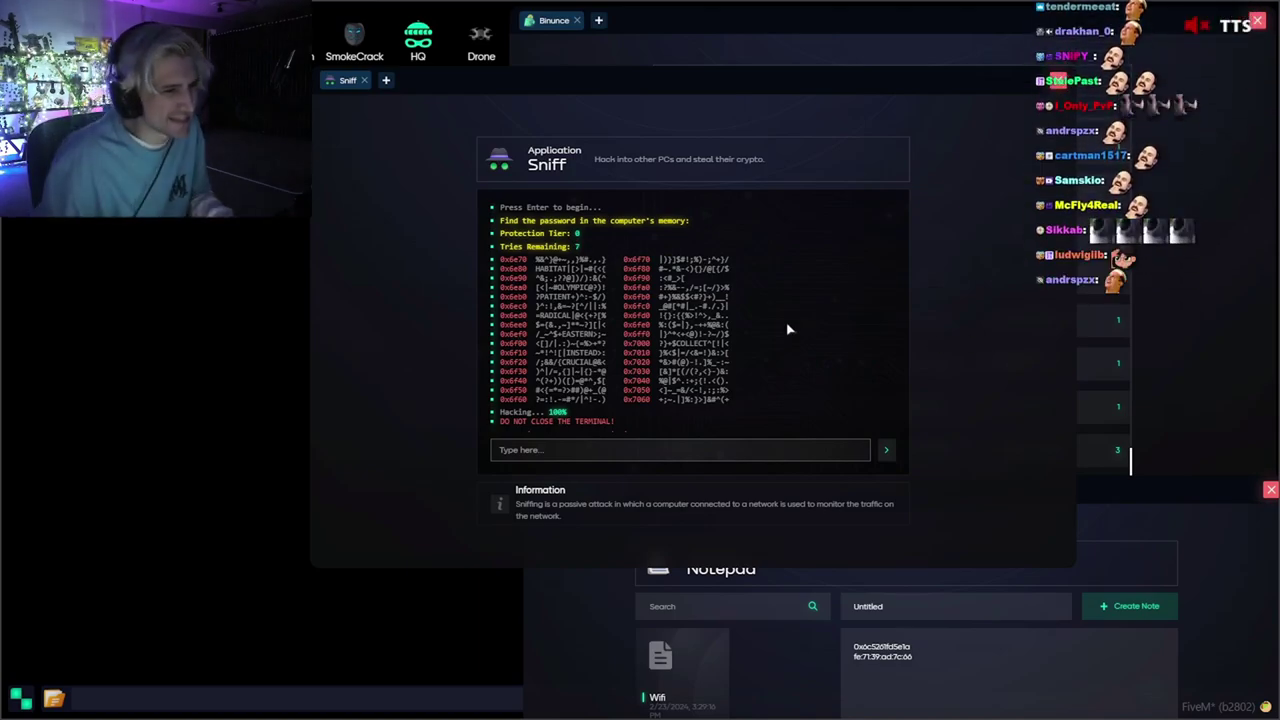
{"action": "scroll", "coordinate": [788, 328], "scroll_direction": "down", "scroll_amount": 1}
{"action": "left_click", "coordinate": [680, 449]}
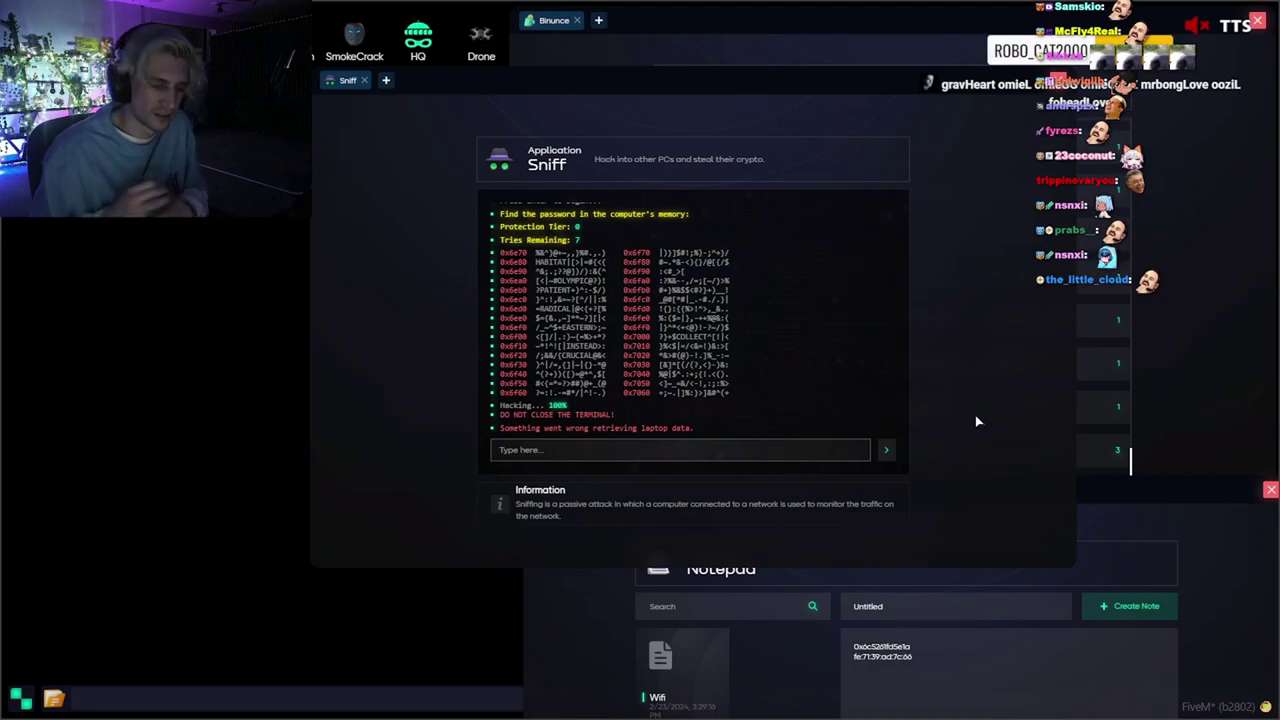
{"action": "left_click", "coordinate": [708, 449]}
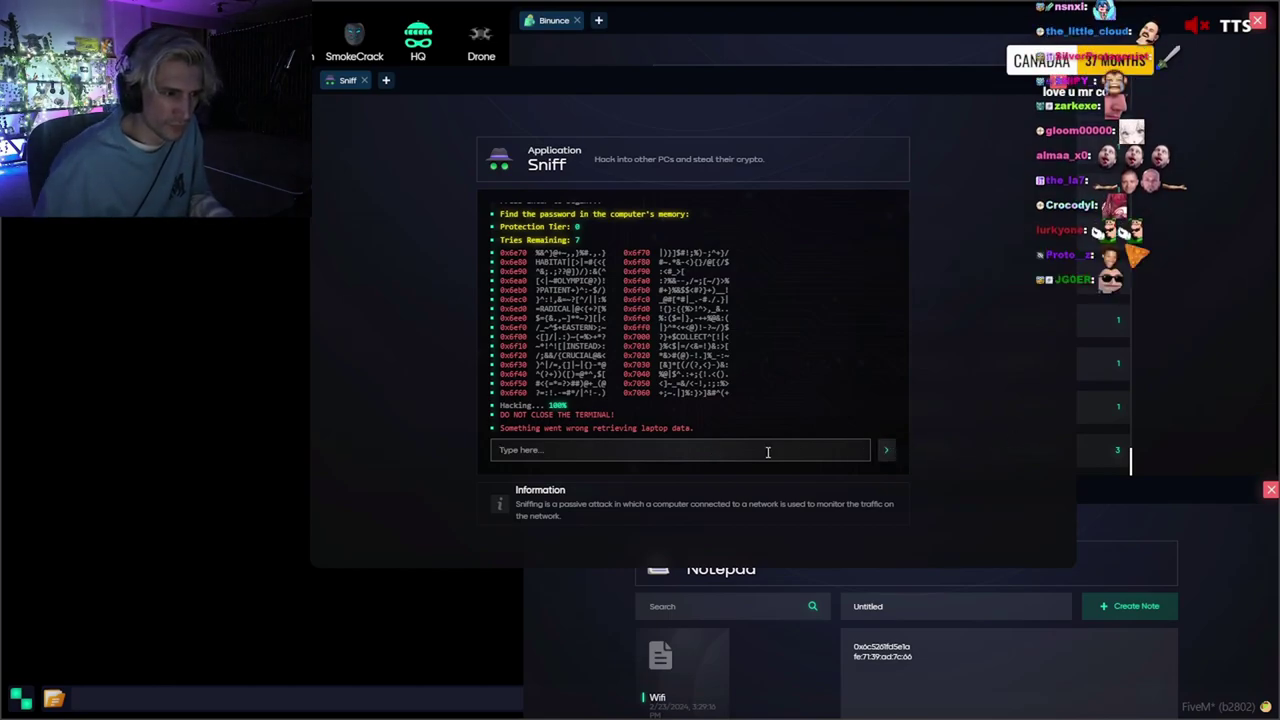
{"action": "scroll", "coordinate": [678, 355], "scroll_direction": "up", "scroll_amount": 1}
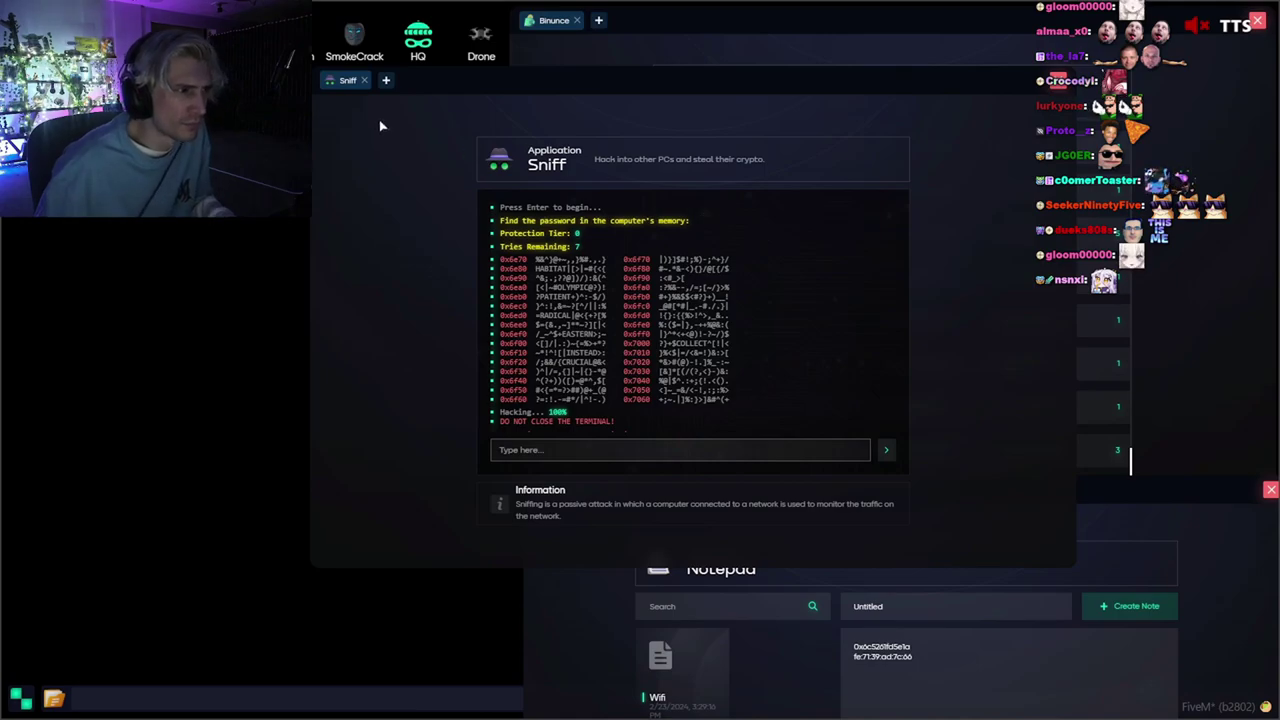
{"action": "scroll", "coordinate": [612, 347], "scroll_direction": "down", "scroll_amount": 1}
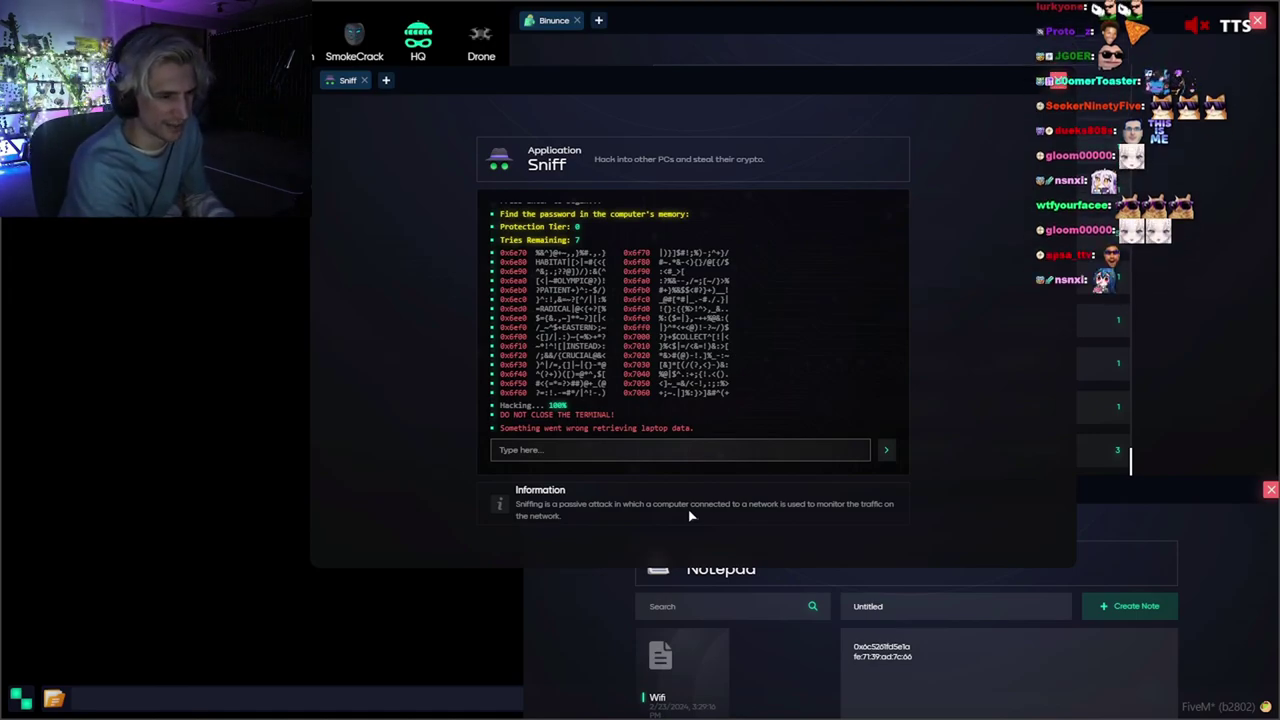
Exit the failed Sniff hack terminal
{"action": "left_click", "coordinate": [628, 450]}
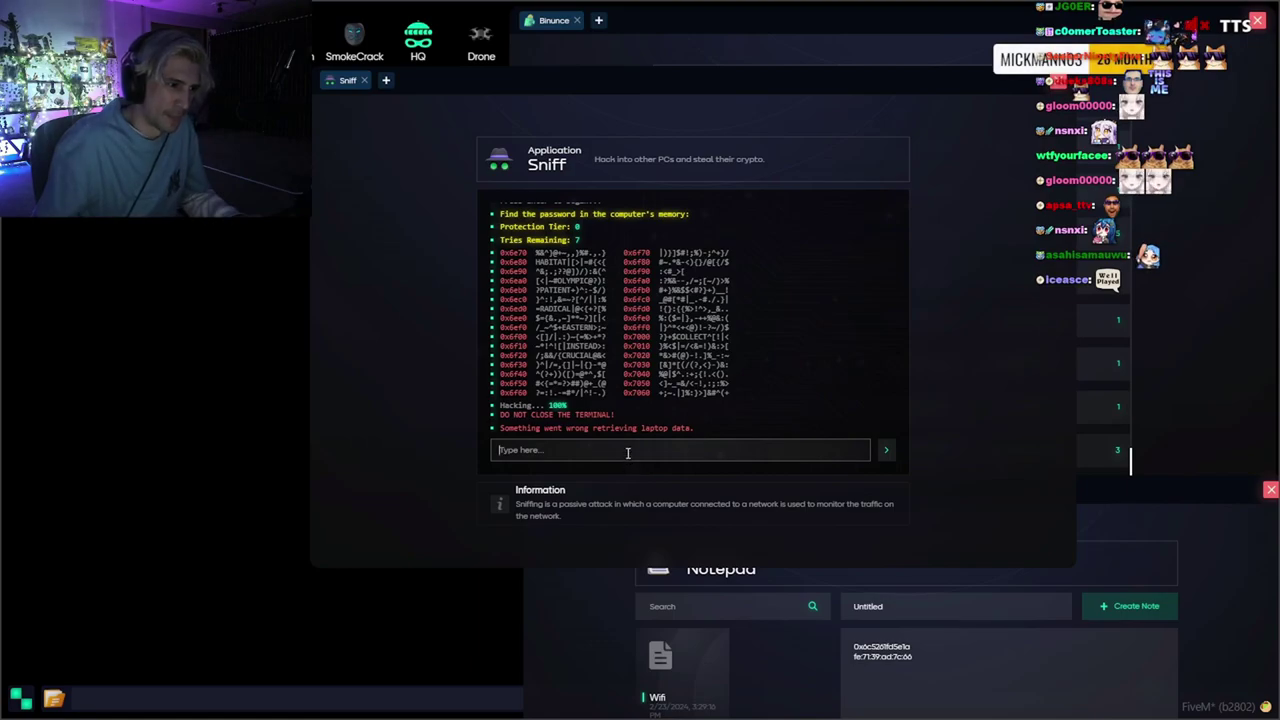
{"action": "type", "text": "CRUCIAL"}
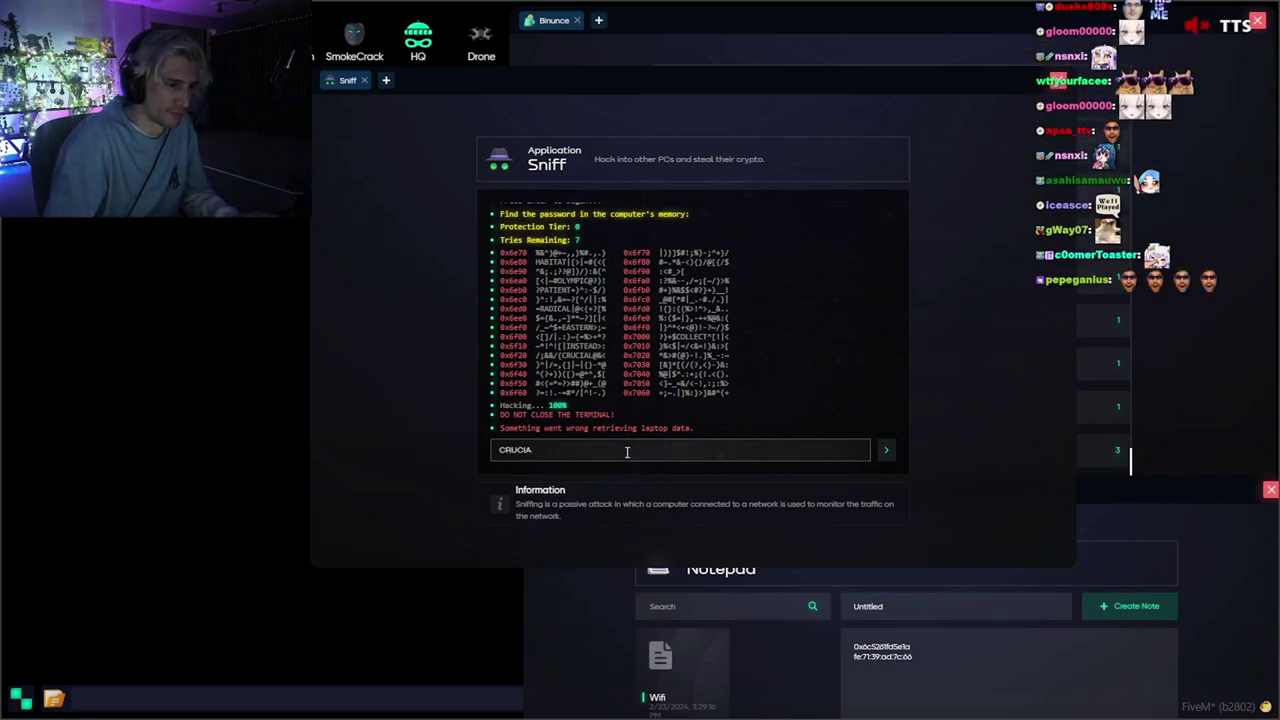
{"action": "key", "text": "Return"}
{"action": "key", "text": "Escape"}
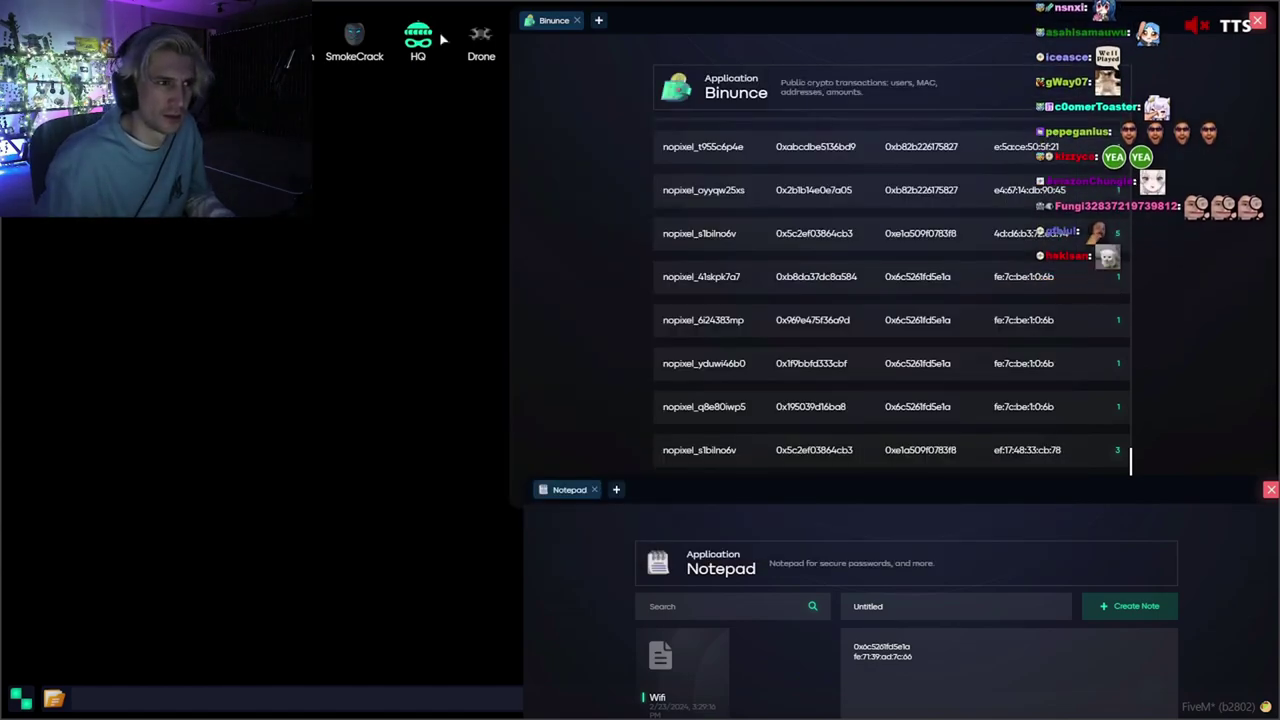
Close Binunce, reopen Sniff, then close Notepad and Sniff
{"action": "key", "text": "Escape"}
{"action": "key", "text": "Escape"}
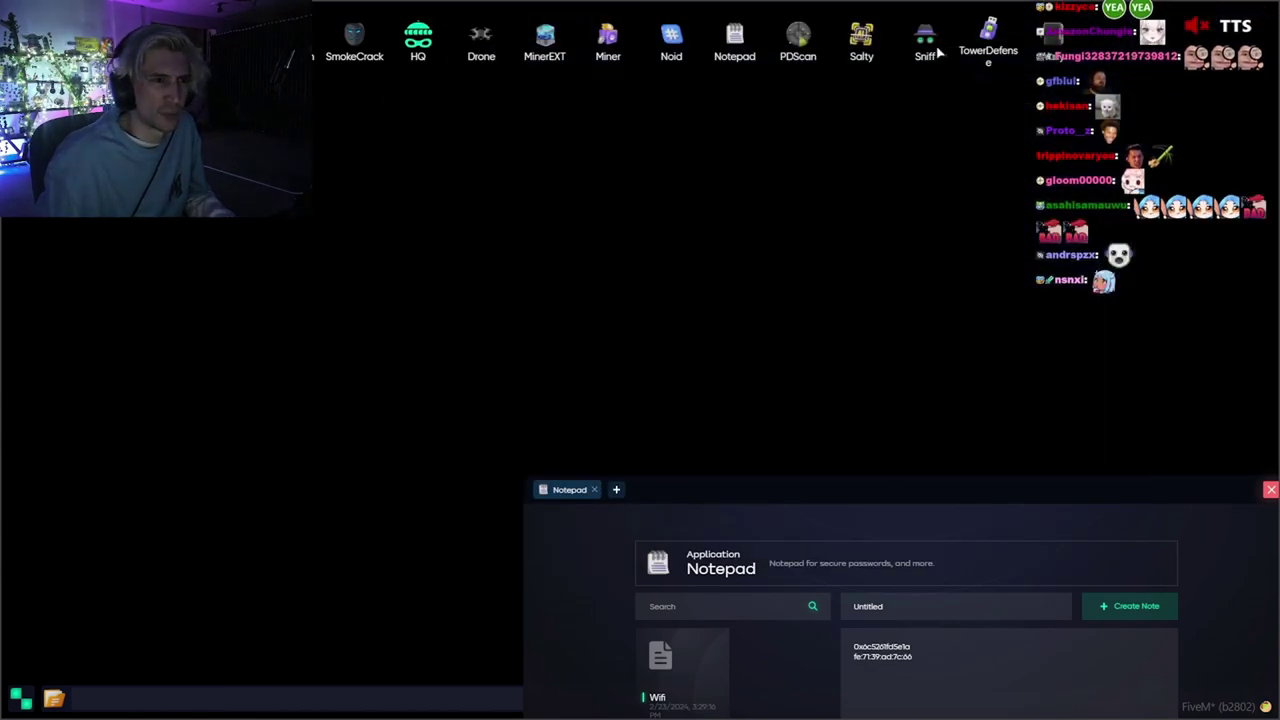
{"action": "double_click", "coordinate": [928, 45]}
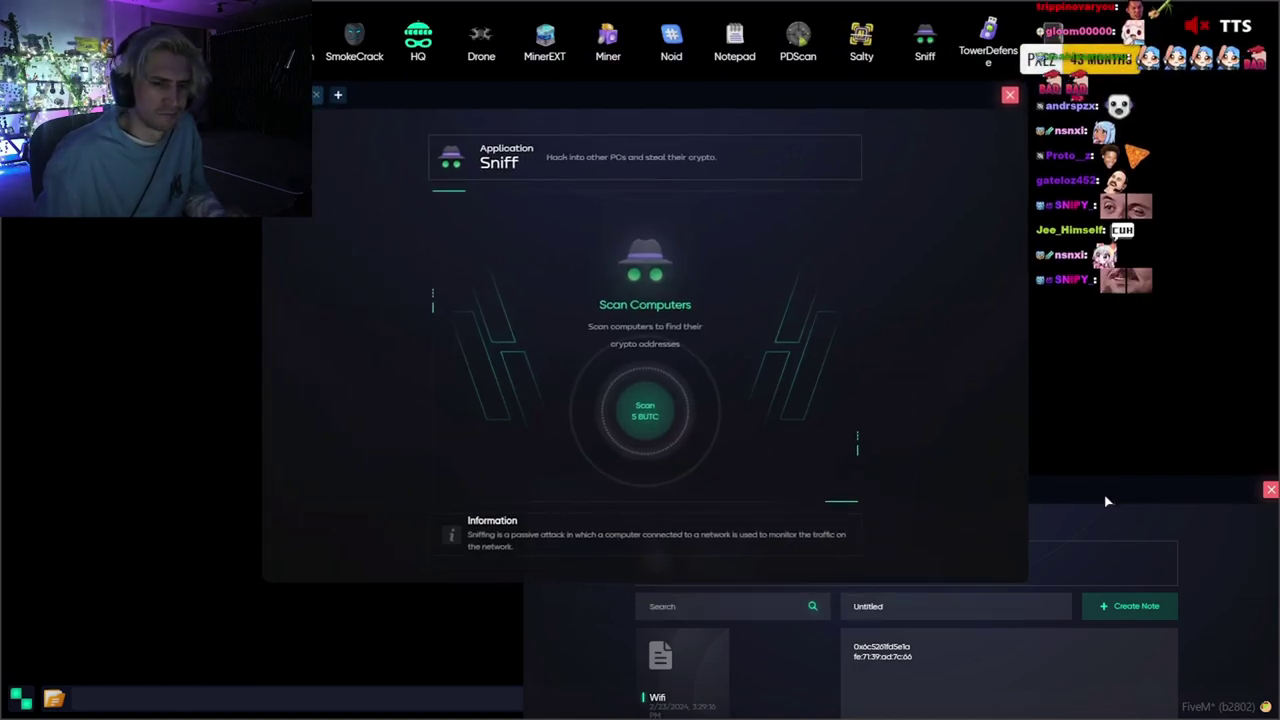
{"action": "left_click", "coordinate": [1244, 347]}
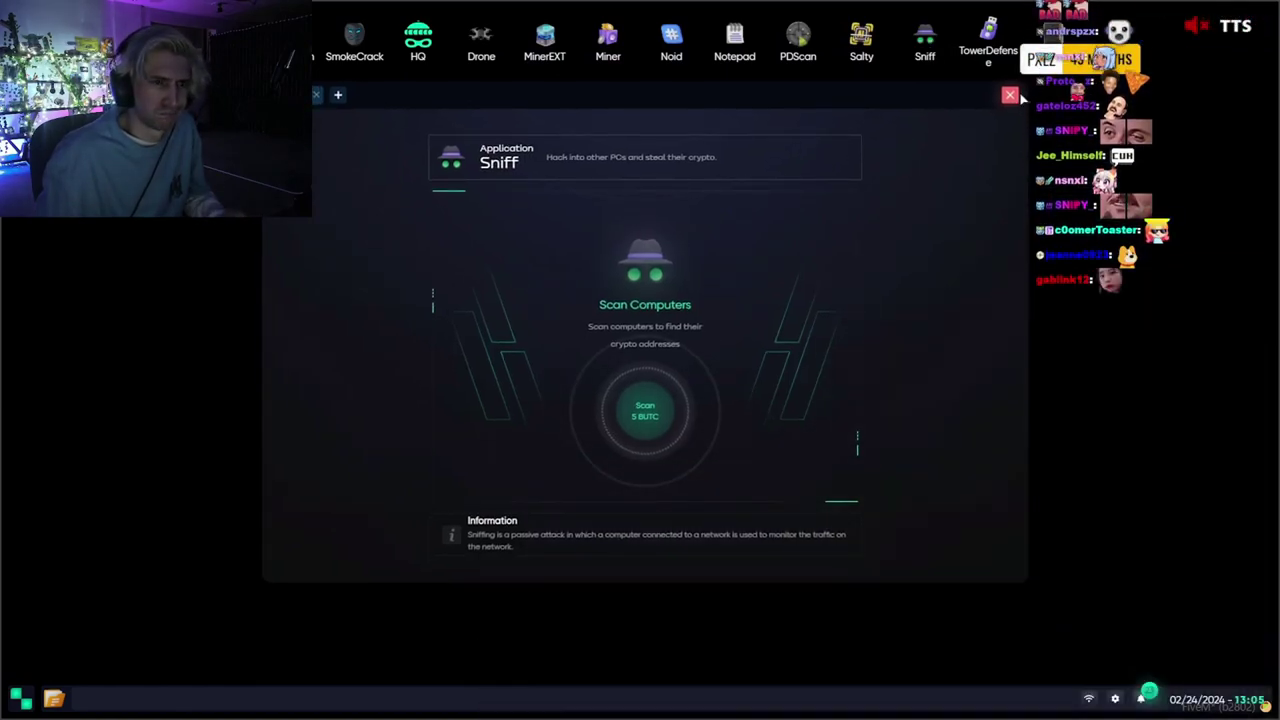
{"action": "left_click", "coordinate": [1010, 95]}
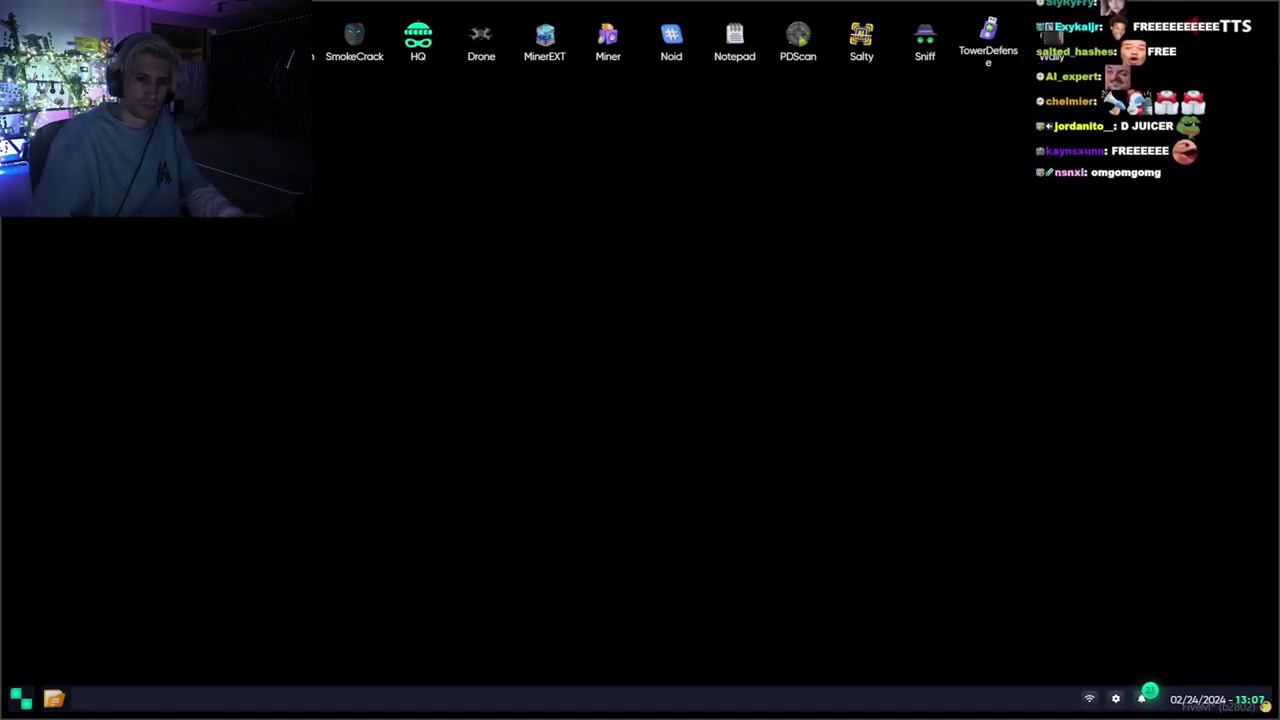
Leave and re-enter the PC, then try Wally three times, getting WiFi-required notices
{"action": "key", "text": "Escape"}
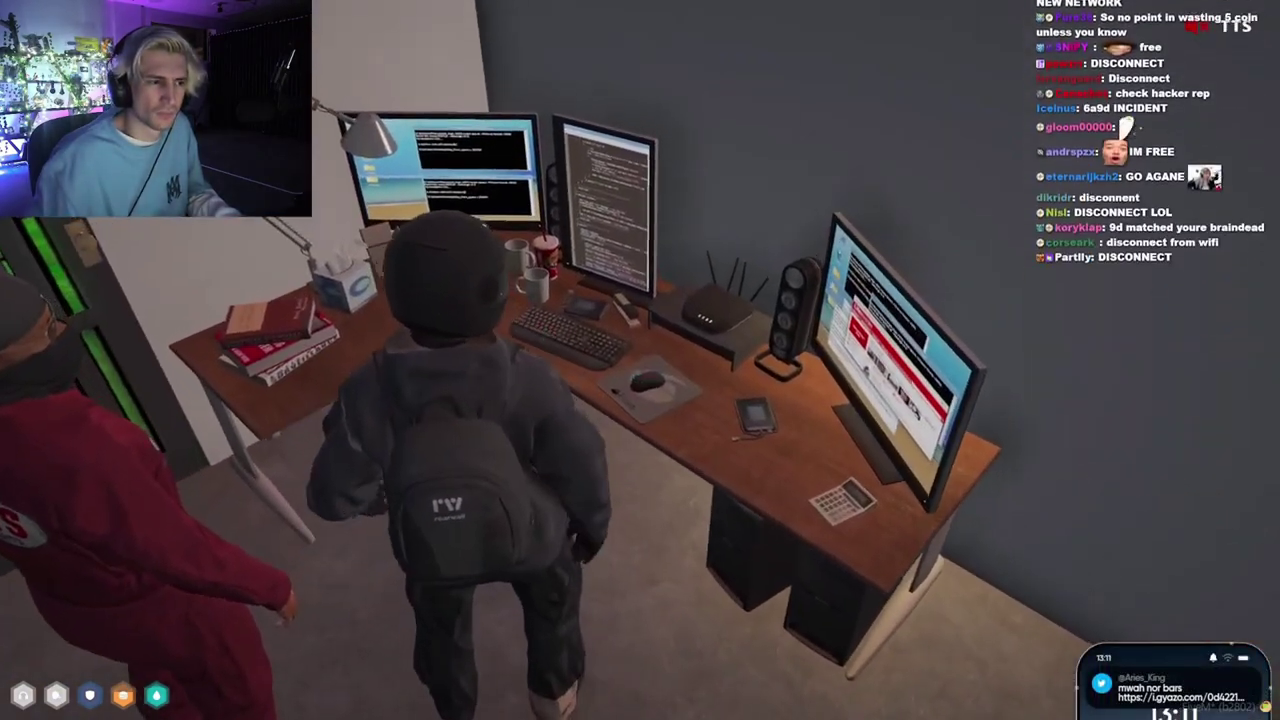
{"action": "key", "text": "e"}
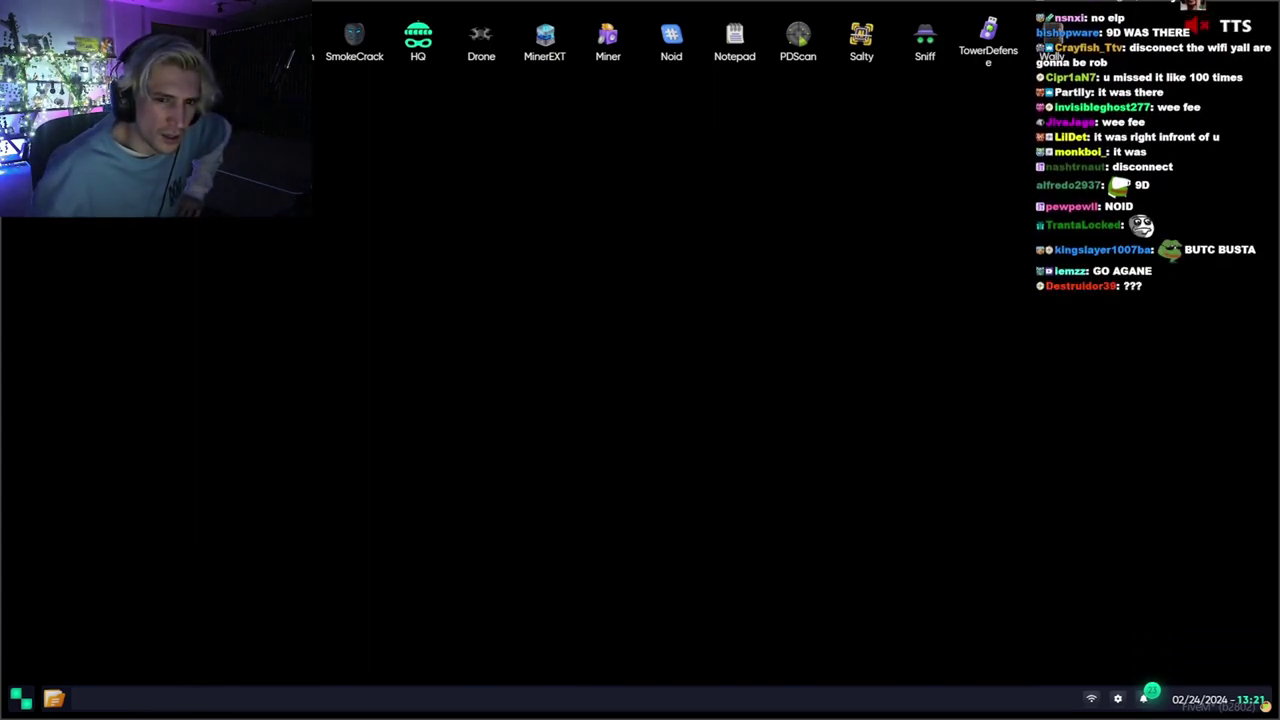
{"action": "double_click", "coordinate": [1057, 38]}
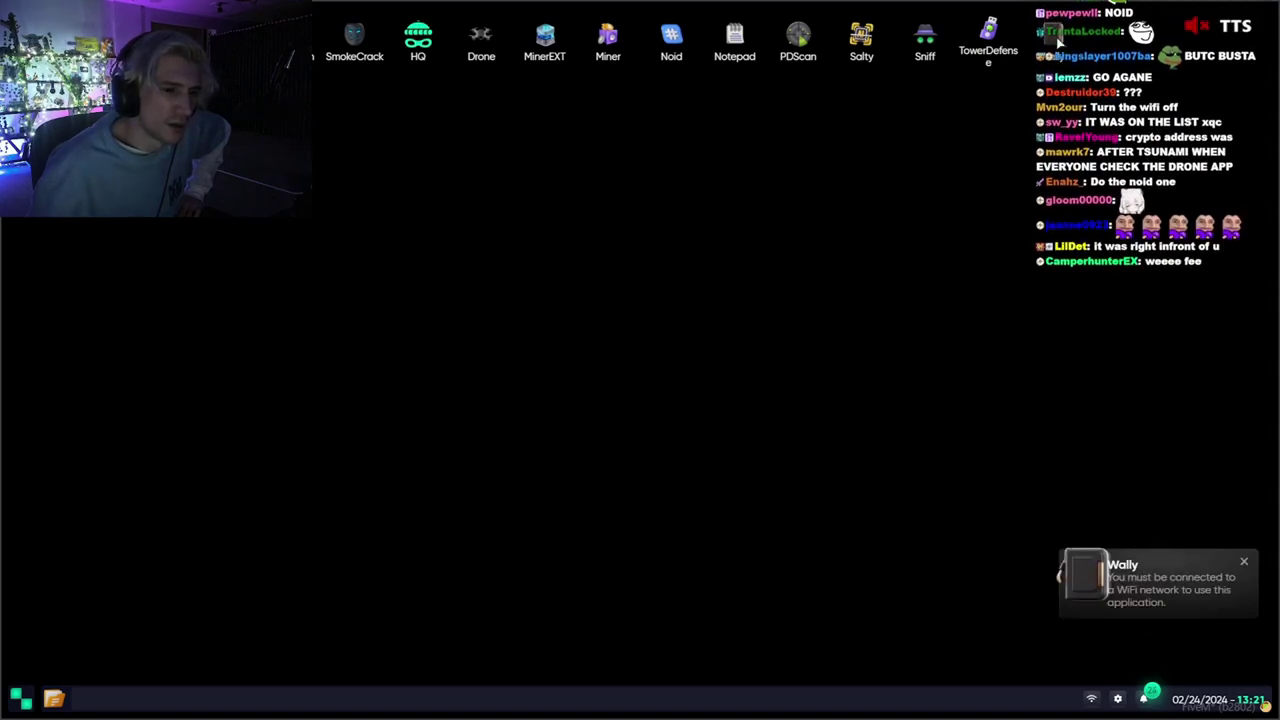
{"action": "double_click", "coordinate": [1057, 38]}
{"action": "double_click", "coordinate": [1057, 38]}
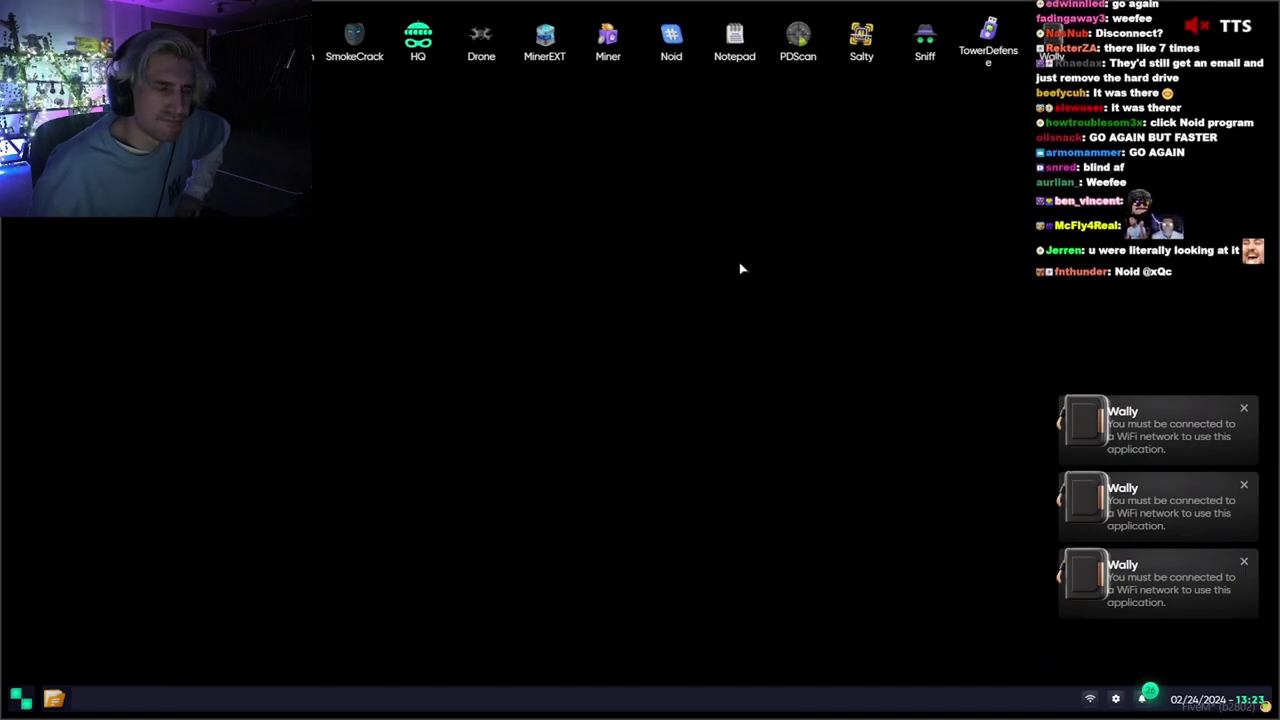
Exit the PC, walk to the cardboard box and open the pockets, backpack and ground inventory
{"action": "key", "text": "Escape"}
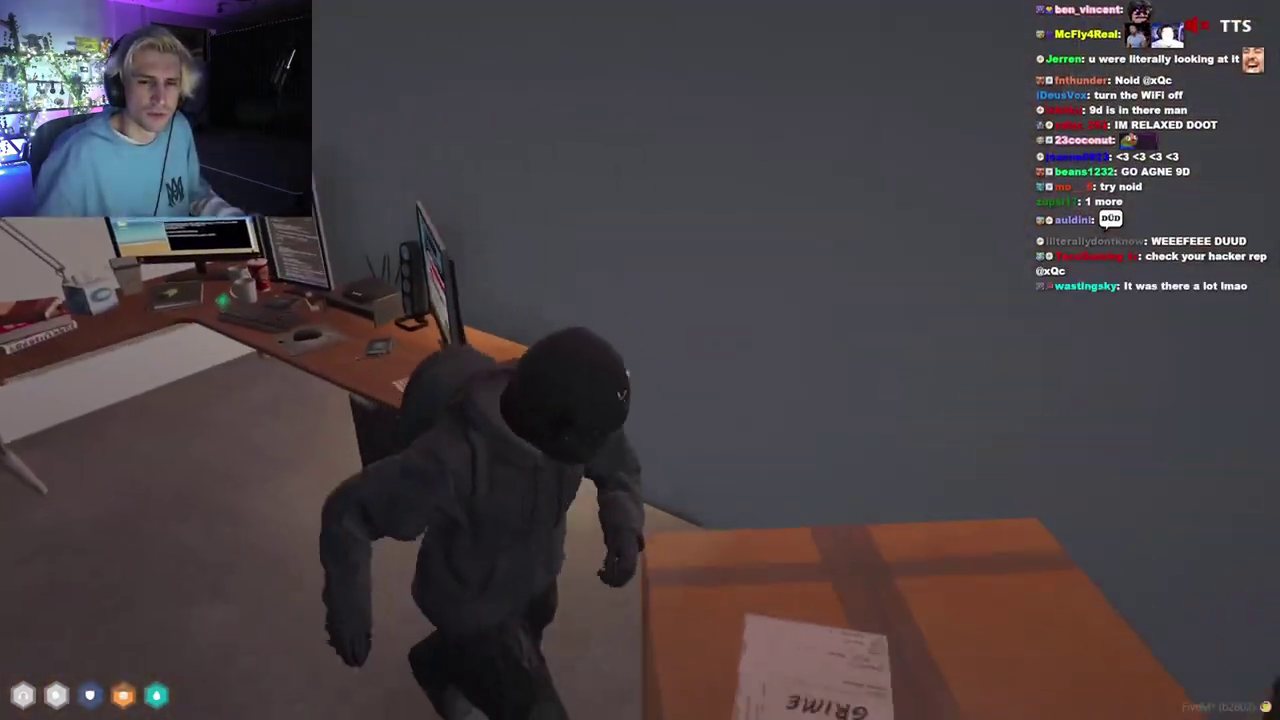
{"action": "key", "text": "w"}
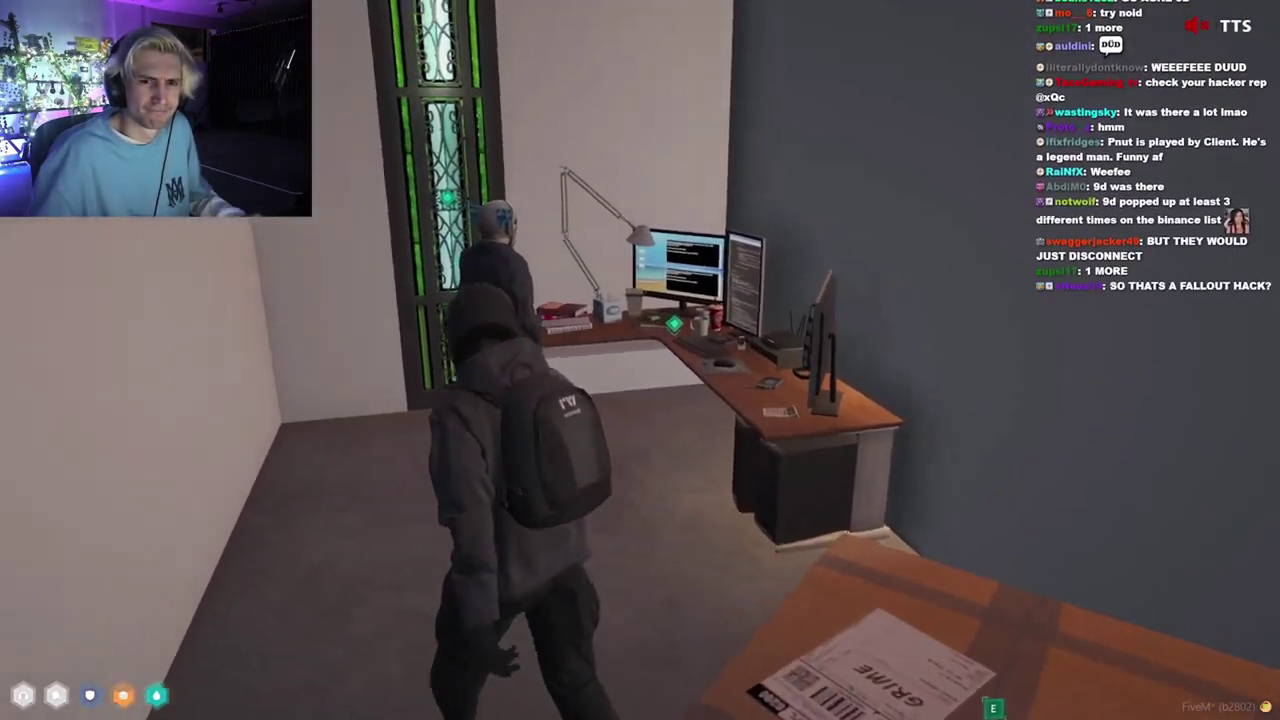
{"action": "key", "text": "w"}
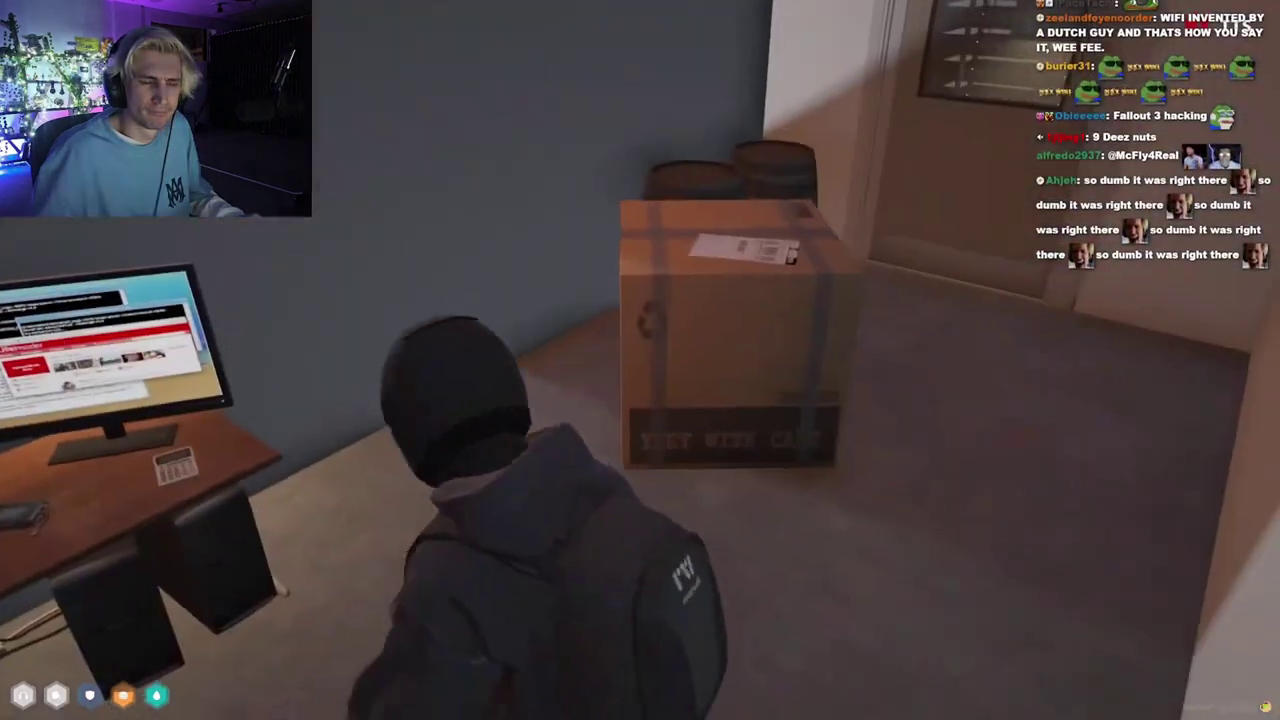
{"action": "key", "text": "w"}
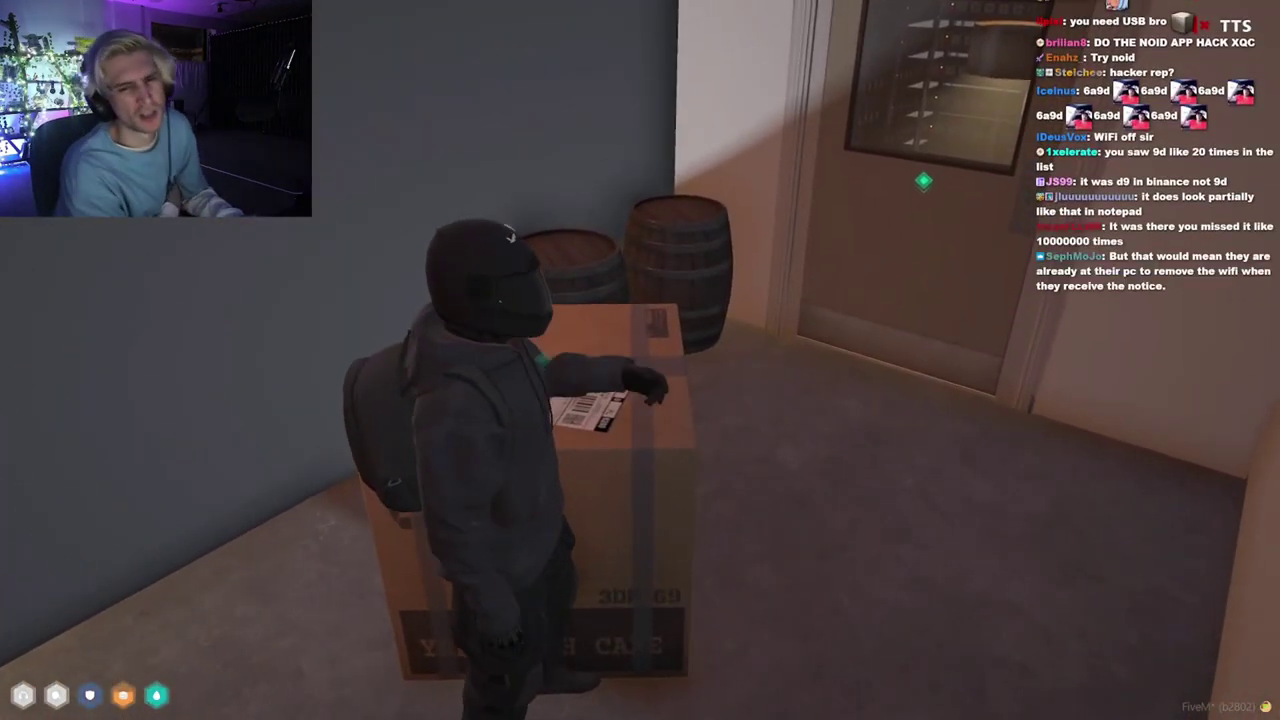
{"action": "key", "text": "Tab"}
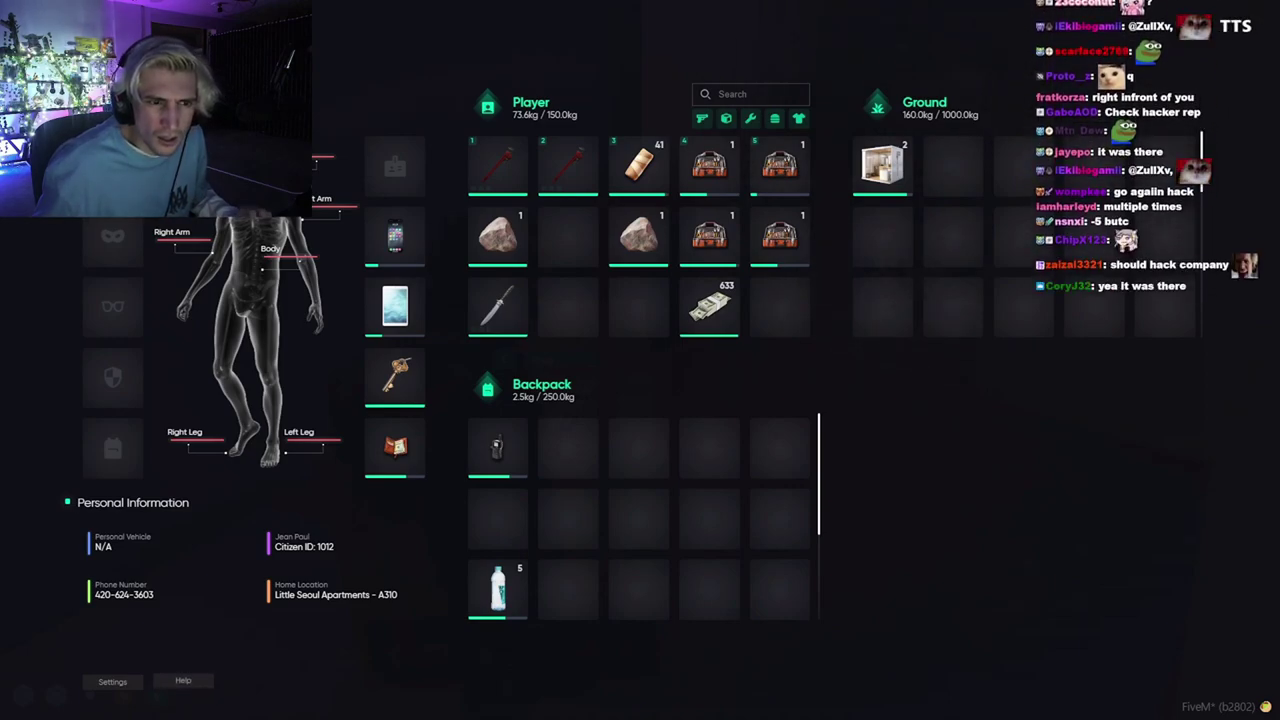
Close the inventory and walk through the mining server room toward the ledge
{"action": "key", "text": "Tab"}
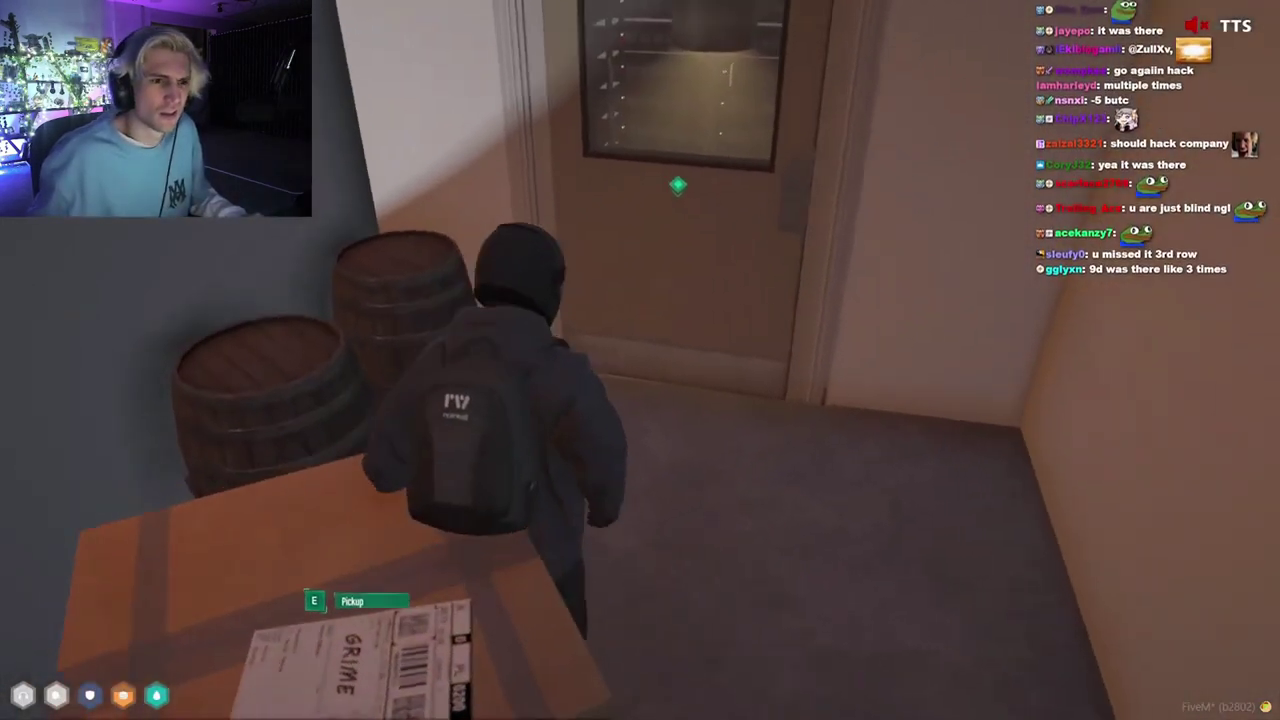
{"action": "key", "text": "w"}
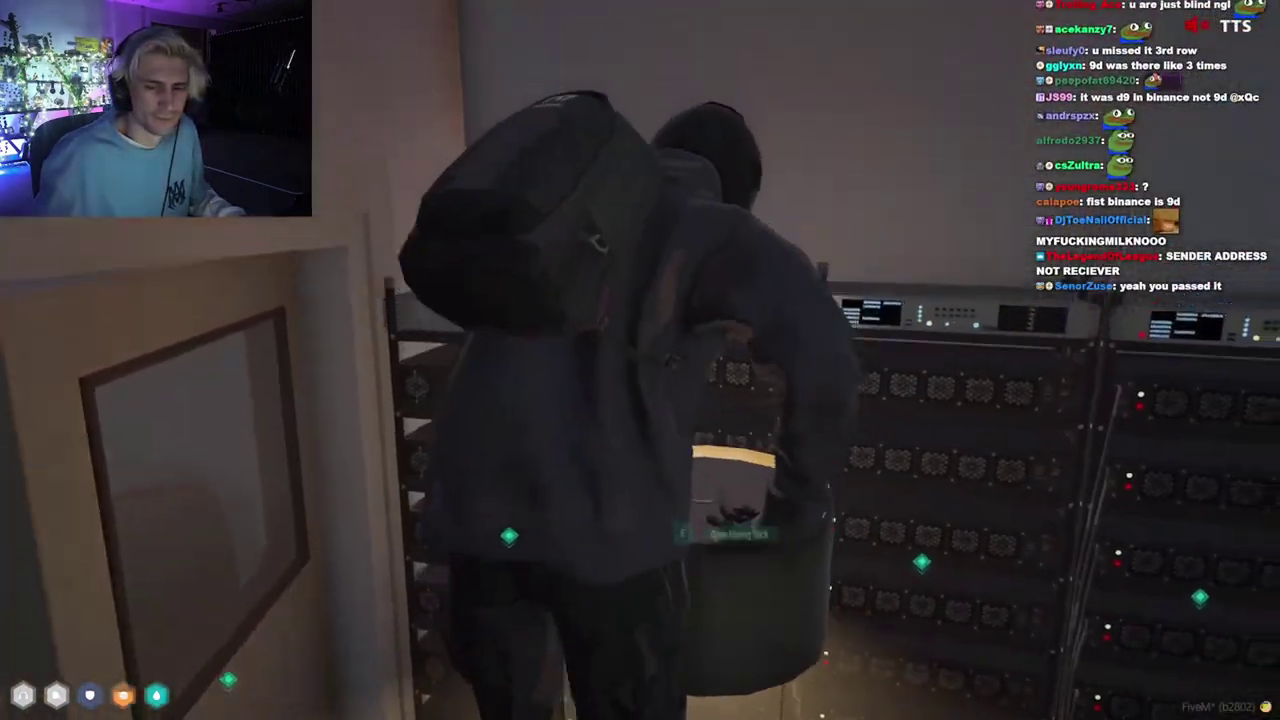
{"action": "key", "text": "w"}
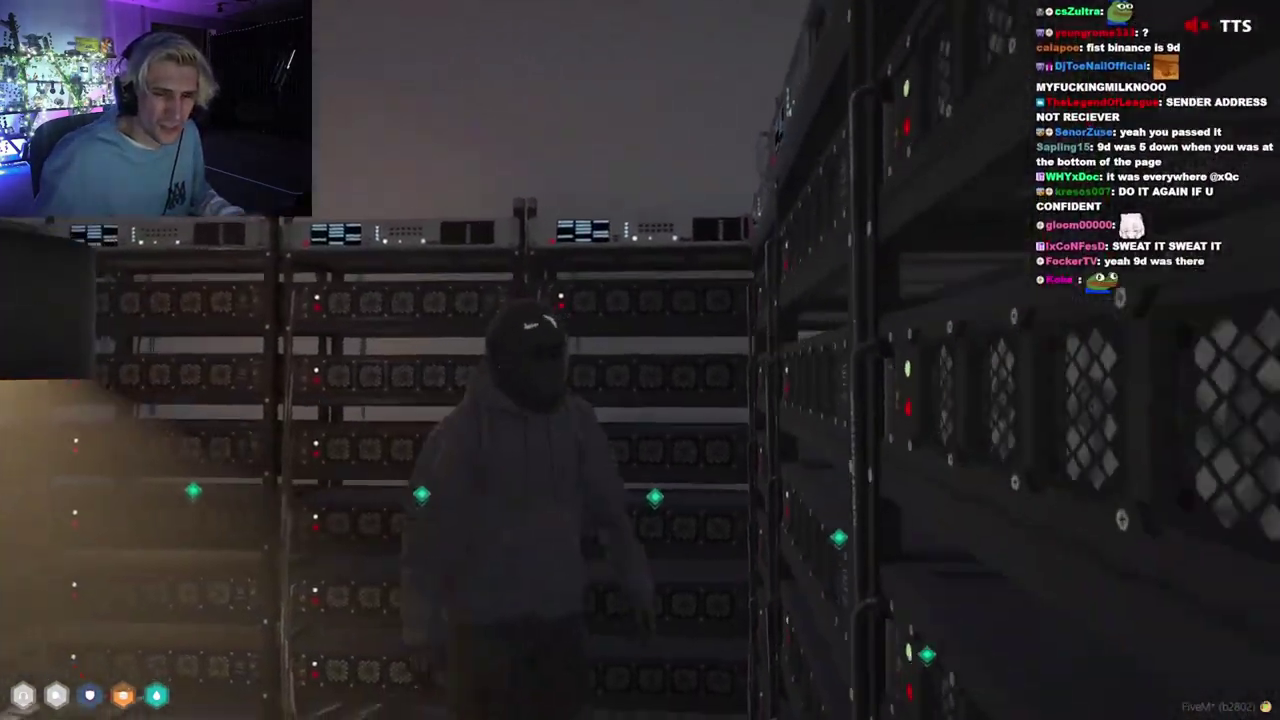
{"action": "key", "text": "w"}
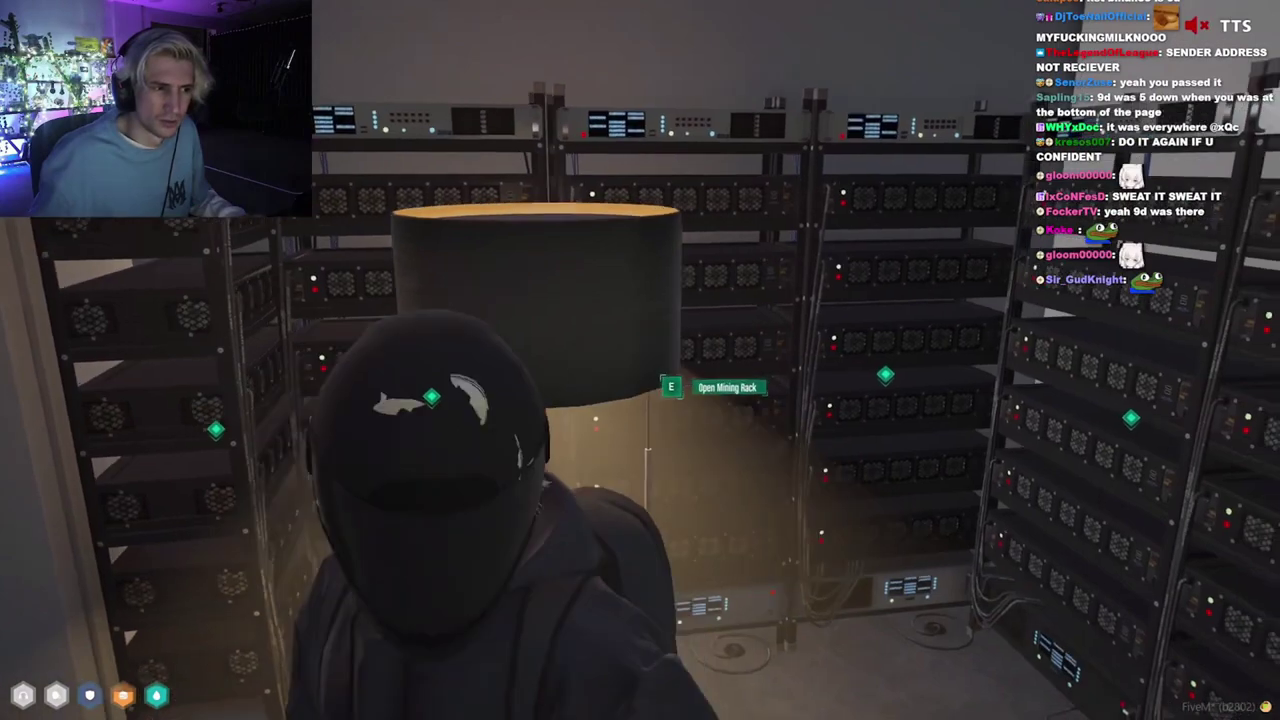
{"action": "left_click_drag", "start_coordinate": [640, 400], "coordinate": [640, 200]}
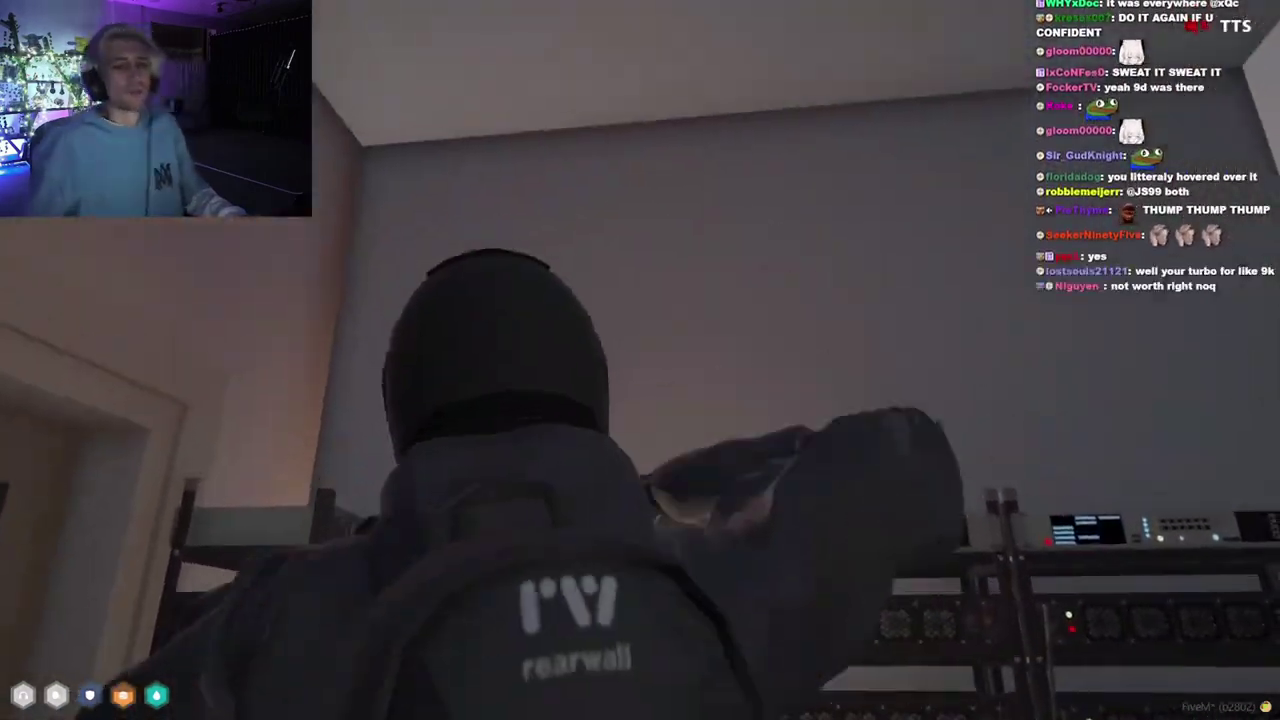
{"action": "key", "text": "Up"}
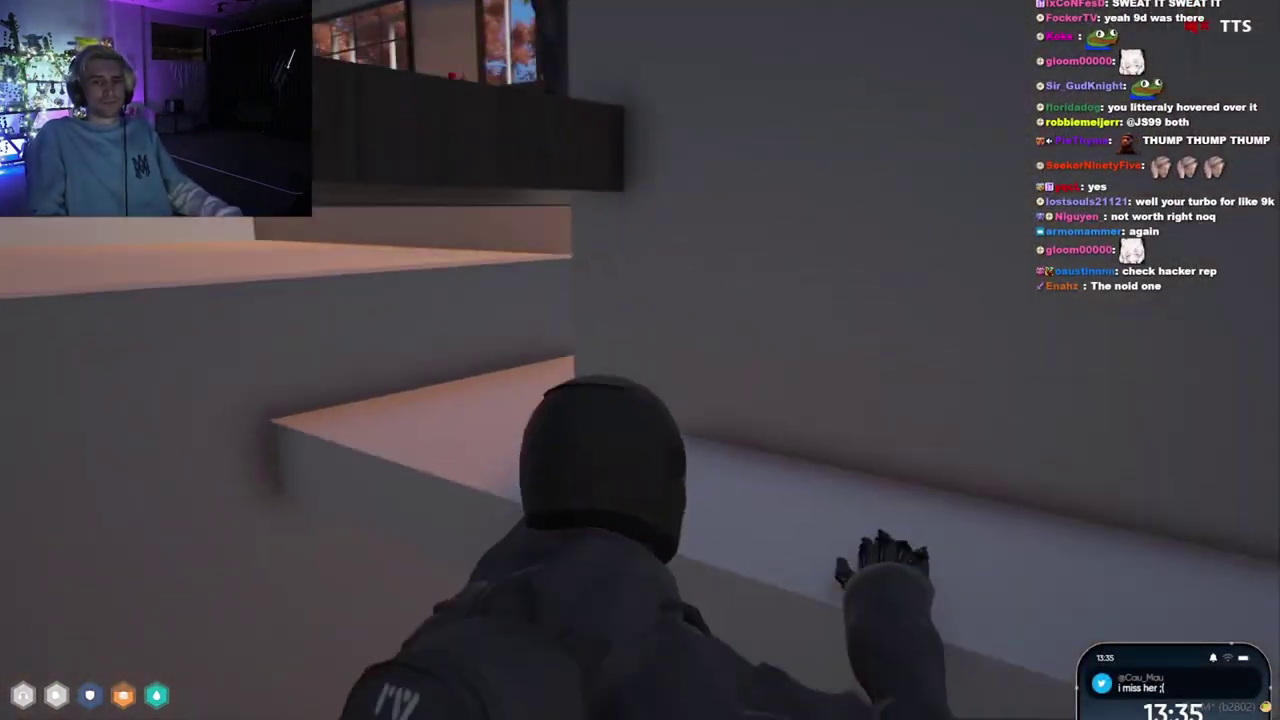
Climb into the bike room and walk through the house out the wooden front door
{"action": "key", "text": "w"}
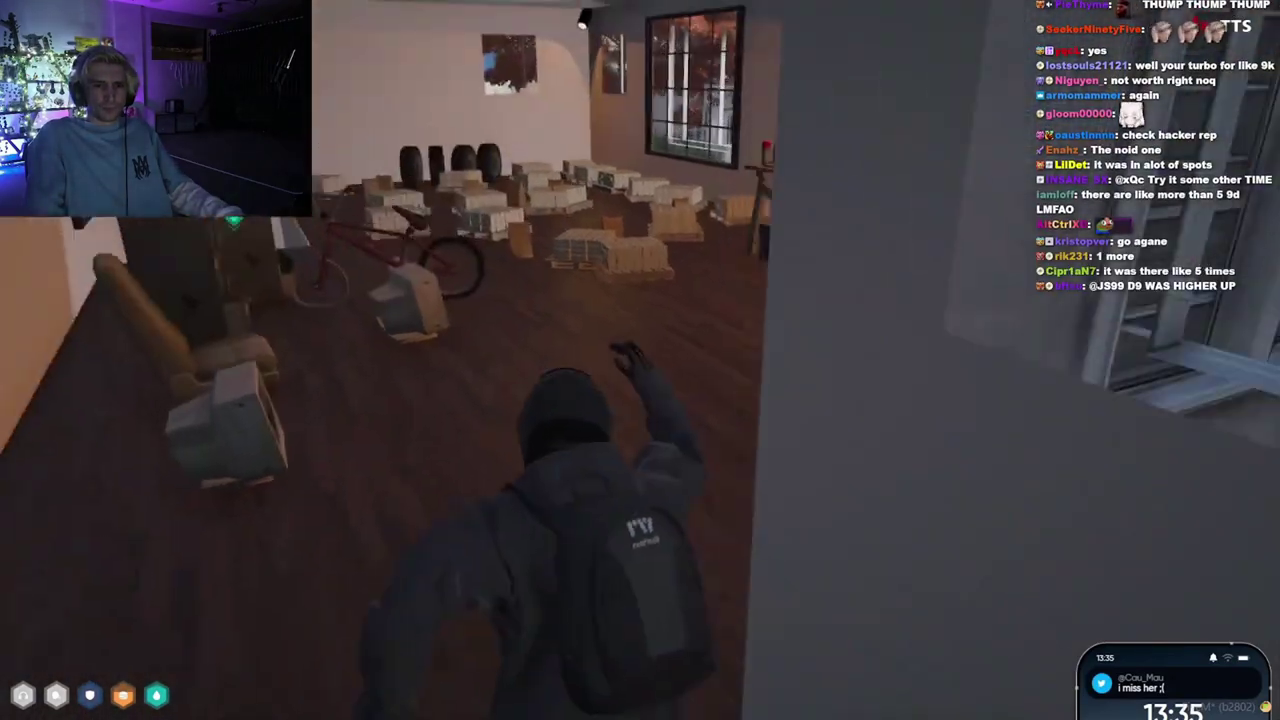
{"action": "key", "text": "w"}
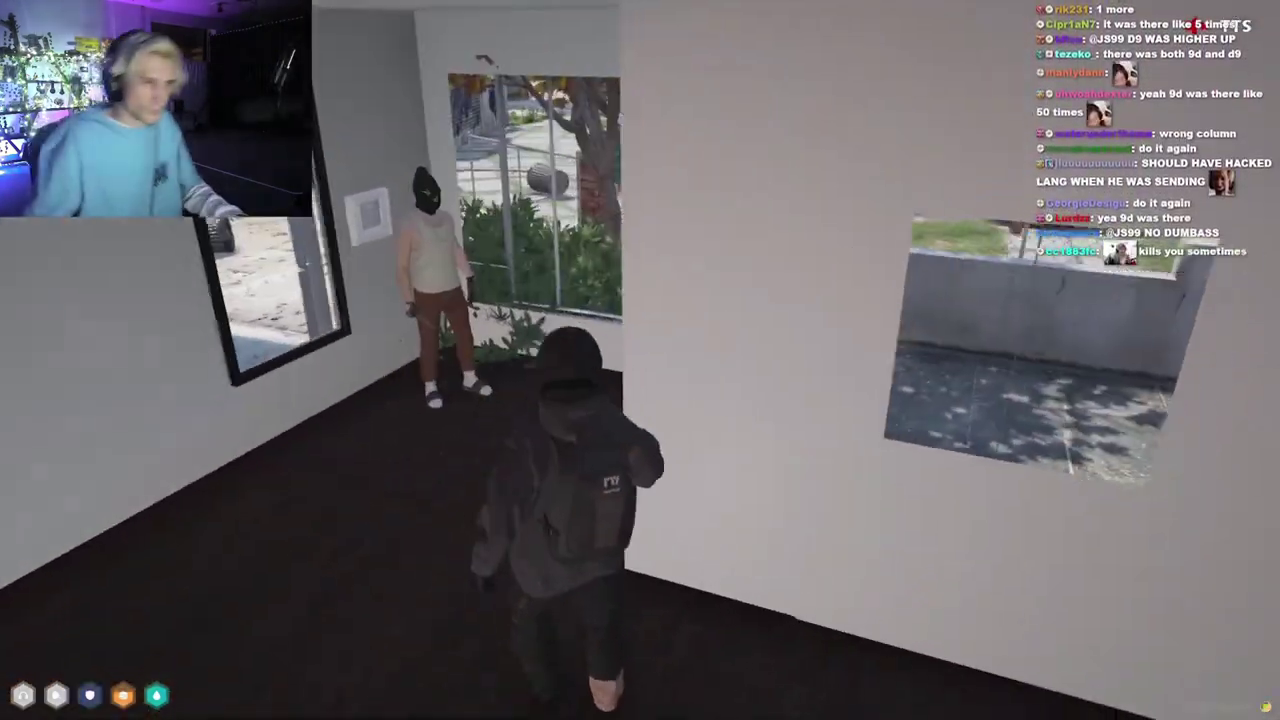
{"action": "key", "text": "w"}
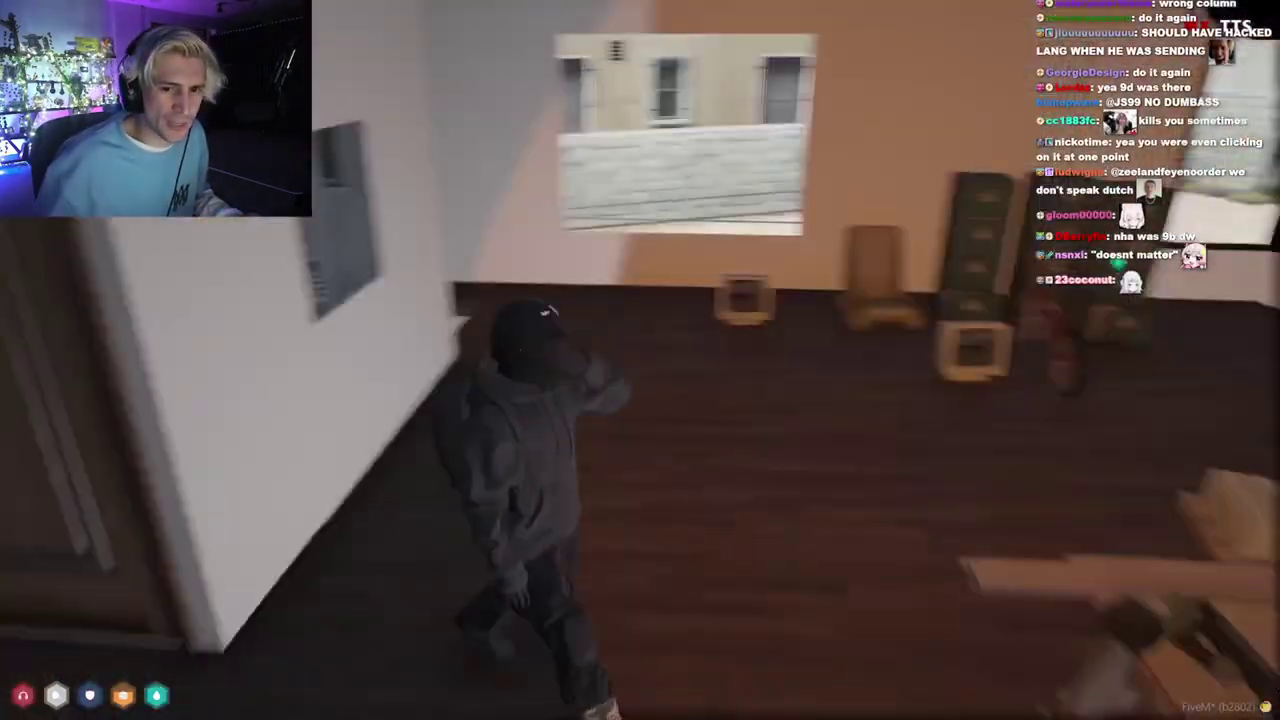
{"action": "key", "text": "w"}
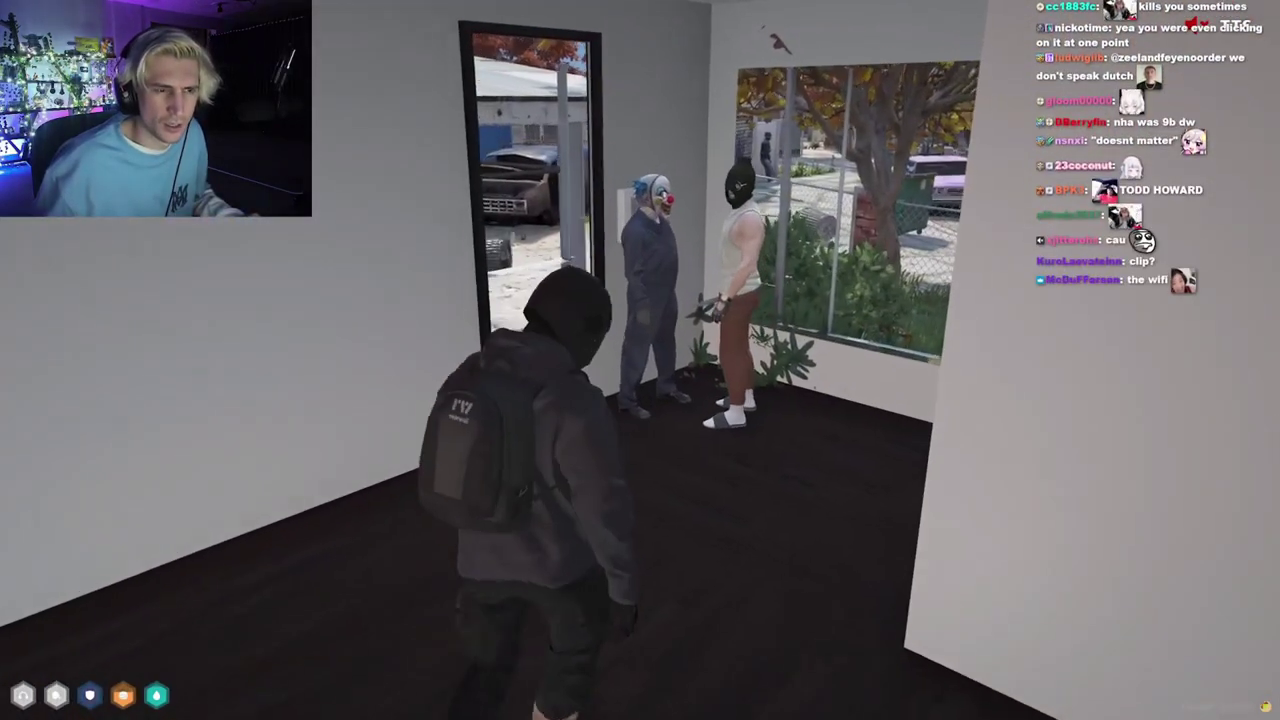
{"action": "key", "text": "w"}
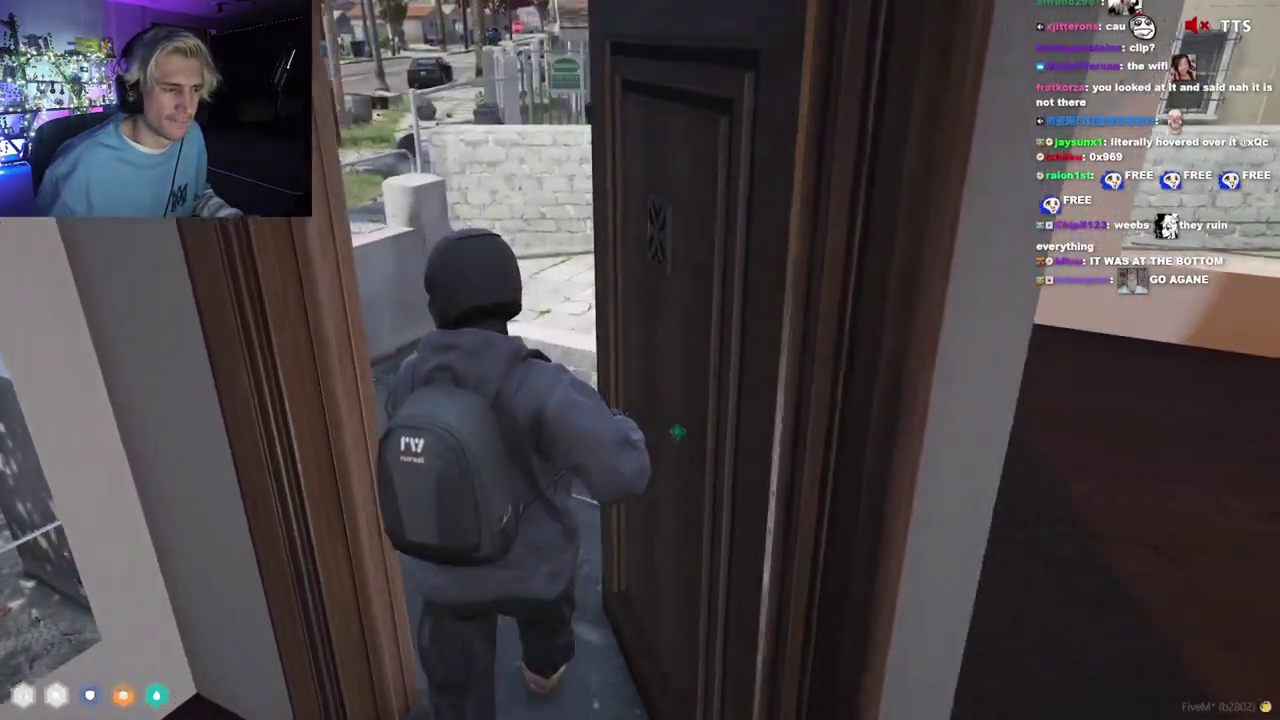